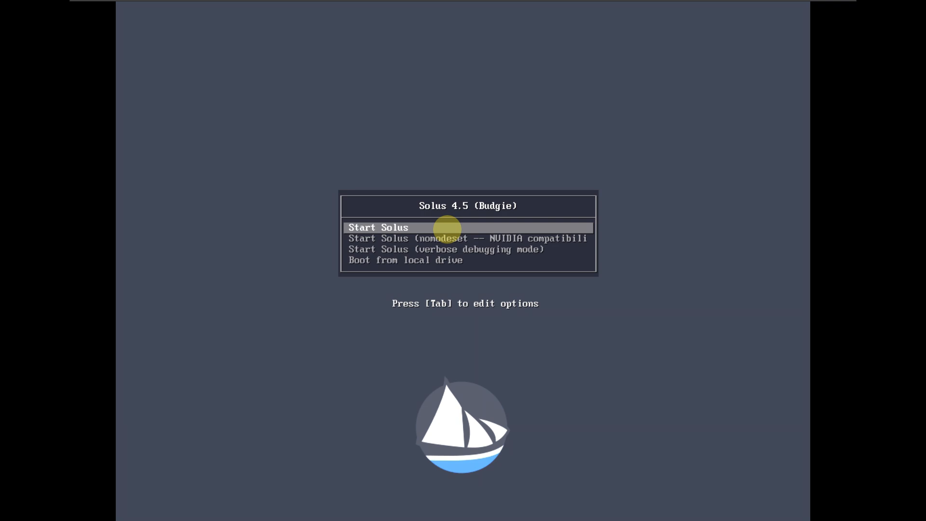
- Boot the Solus 4.5 Budgie live session using the standard Start Solus entry
{"action": "key", "text": "Down"}
{"action": "key", "text": "Up"}
{"action": "key", "text": "Return"}
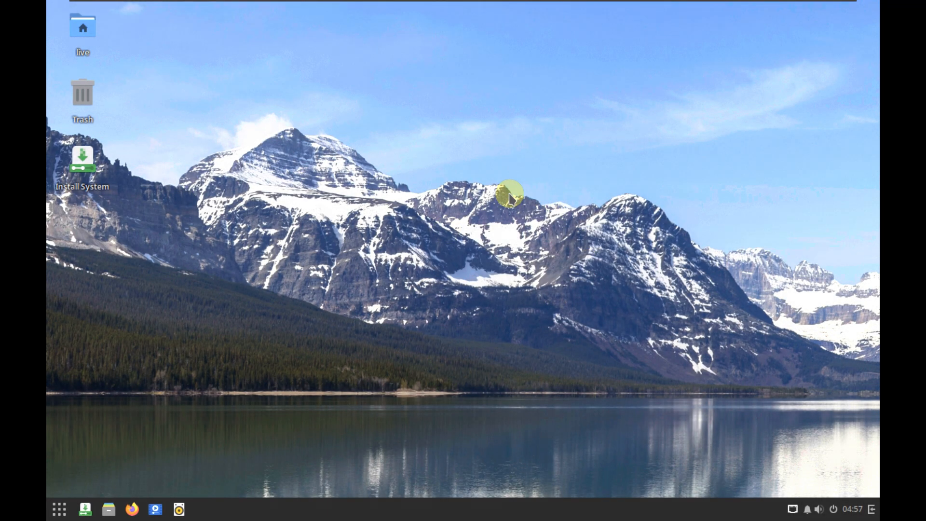
- Launch System Monitor from the installed applications and maximize its window
{"action": "left_click", "coordinate": [59, 508]}
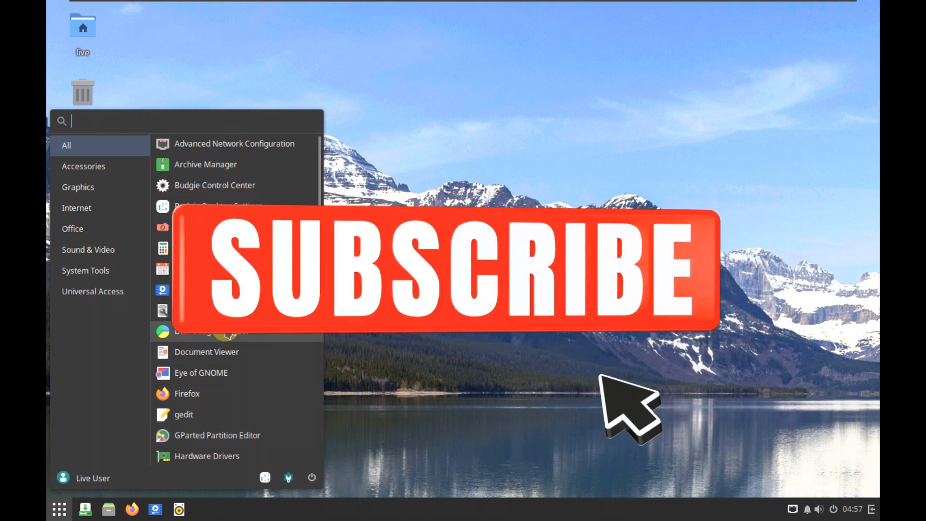
{"action": "scroll", "coordinate": [221, 347], "scroll_direction": "down", "scroll_amount": 5}
{"action": "scroll", "coordinate": [223, 327], "scroll_direction": "down", "scroll_amount": 3}
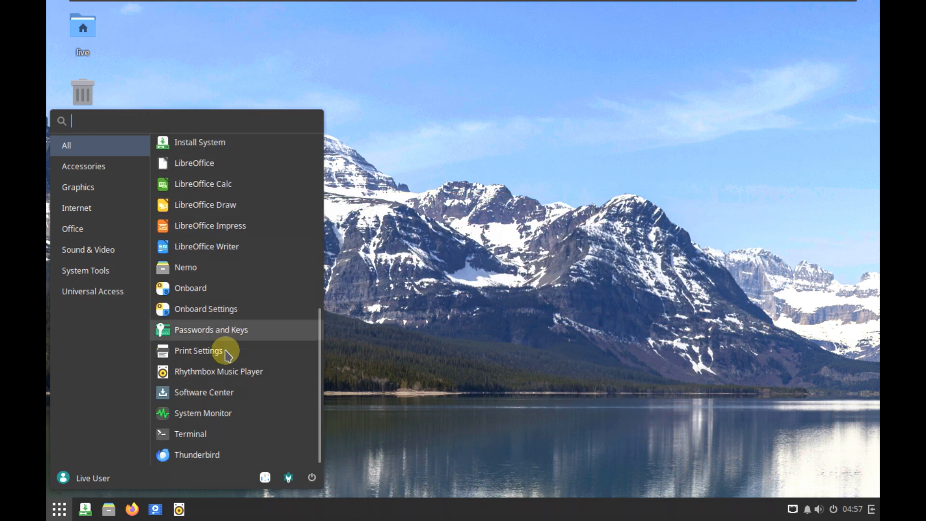
{"action": "left_click", "coordinate": [227, 409]}
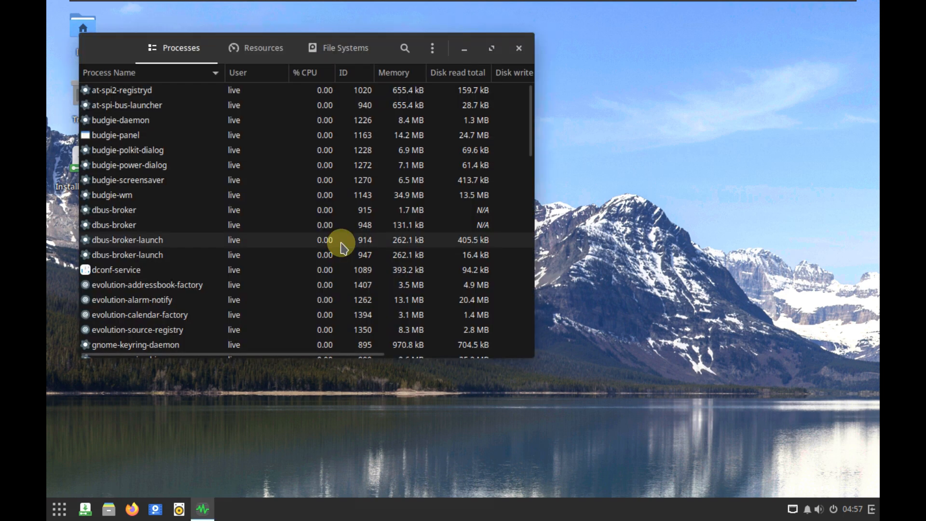
{"action": "left_click", "coordinate": [490, 45]}
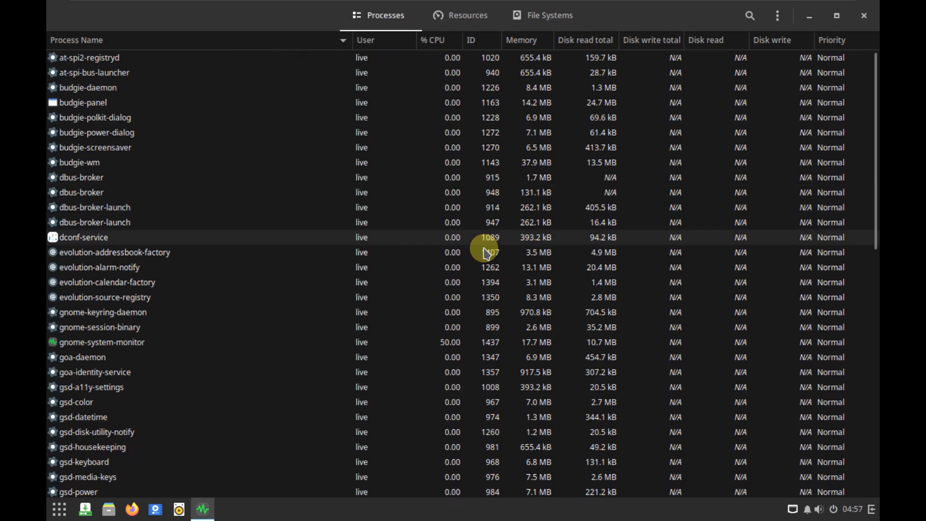
- Look through the full list of running processes and view the CPU, memory and network usage graphs
{"action": "scroll", "coordinate": [485, 261], "scroll_direction": "down", "scroll_amount": 15}
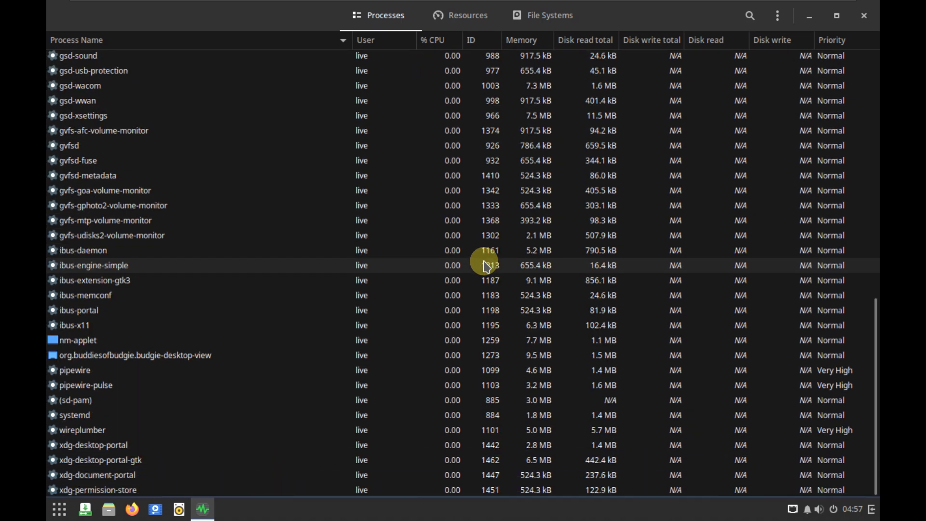
{"action": "scroll", "coordinate": [485, 265], "scroll_direction": "up", "scroll_amount": 5}
{"action": "scroll", "coordinate": [484, 264], "scroll_direction": "up", "scroll_amount": 5}
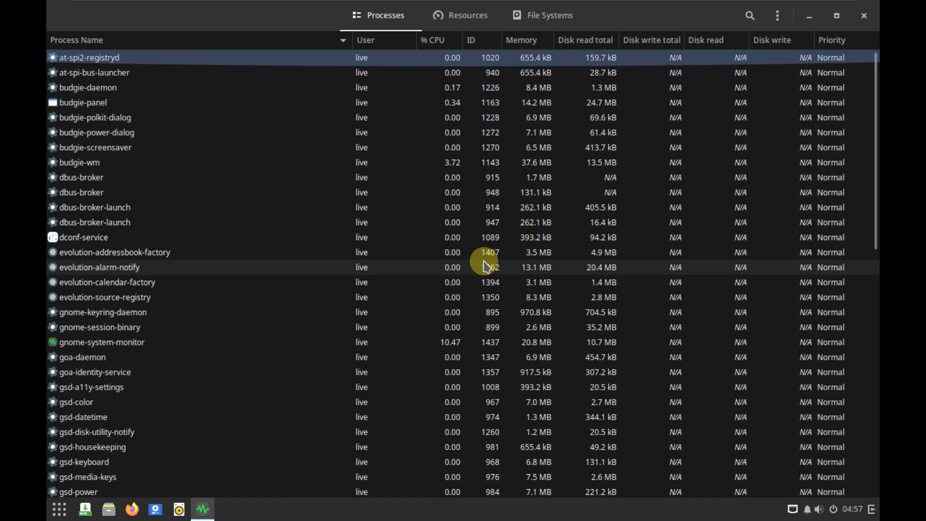
{"action": "left_click", "coordinate": [468, 22]}
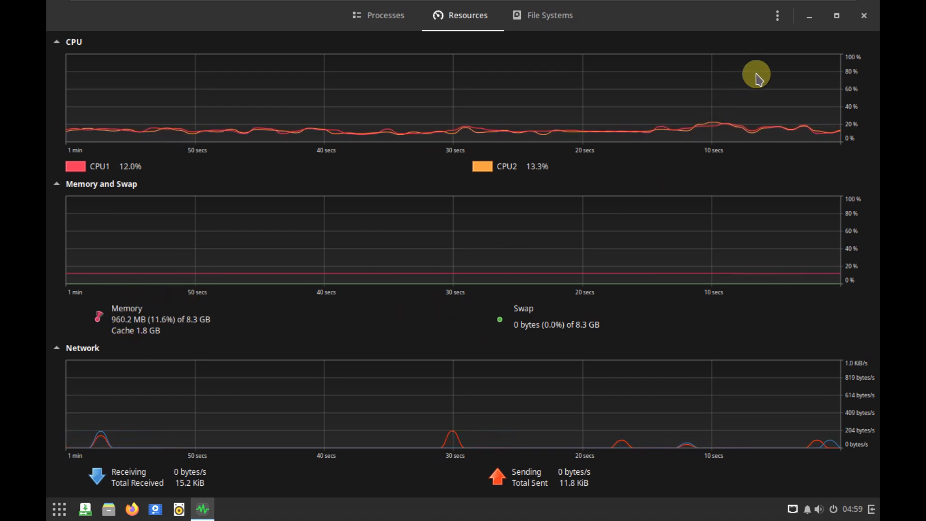
- Restore System Monitor to its smaller size, move it to the desktop's upper-right corner, and keep the Resources graphs shown
{"action": "left_click", "coordinate": [837, 19]}
{"action": "left_click_drag", "start_coordinate": [343, 56], "coordinate": [738, 20]}
{"action": "left_click", "coordinate": [669, 30]}
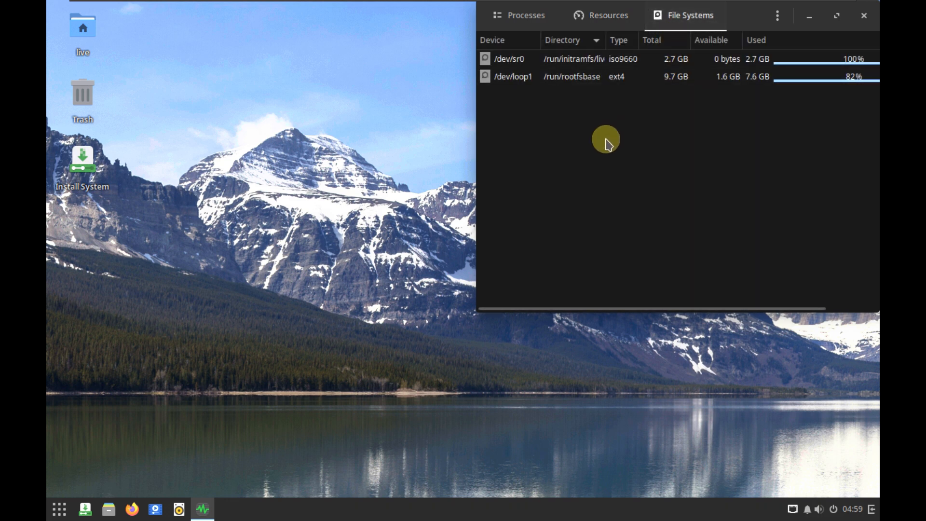
{"action": "left_click", "coordinate": [612, 16]}
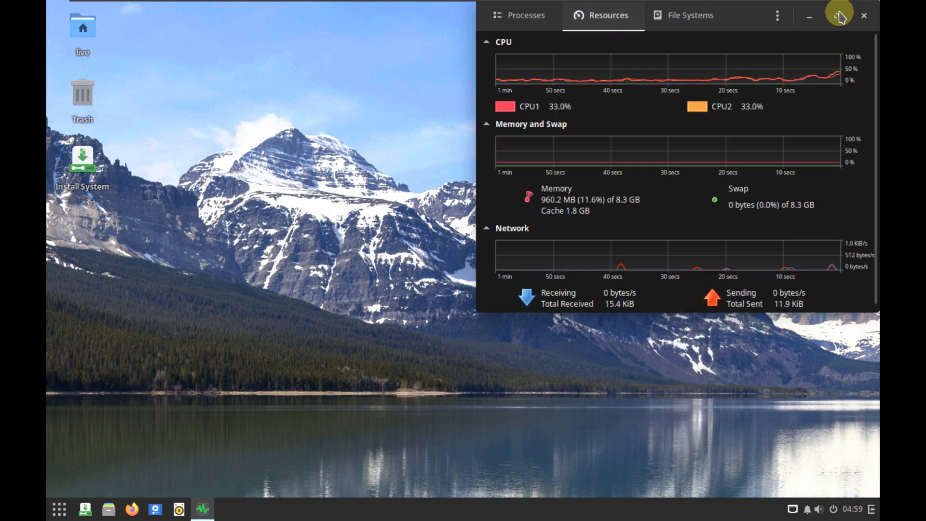
- Check the System Monitor version in its About information, highlight the version number, and close the dialog
{"action": "left_click", "coordinate": [777, 15]}
{"action": "left_click", "coordinate": [785, 135]}
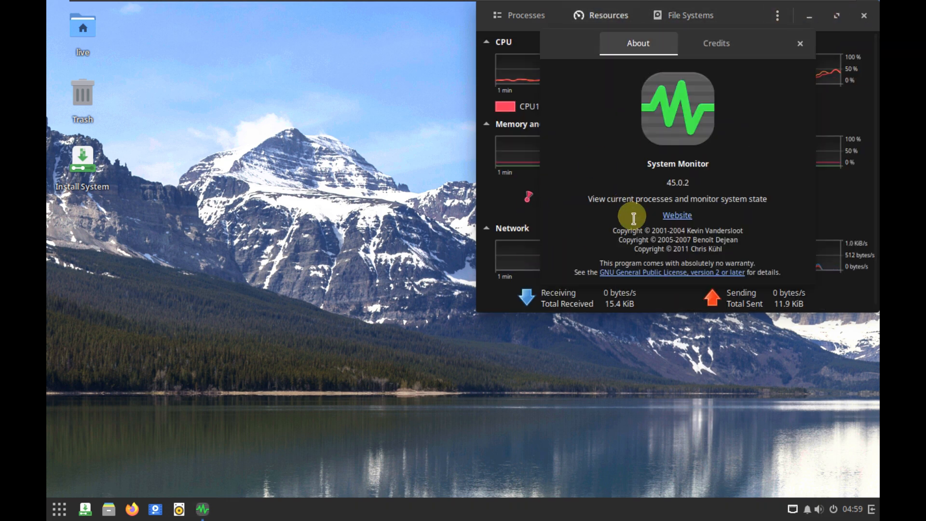
{"action": "left_click_drag", "start_coordinate": [699, 183], "coordinate": [642, 183]}
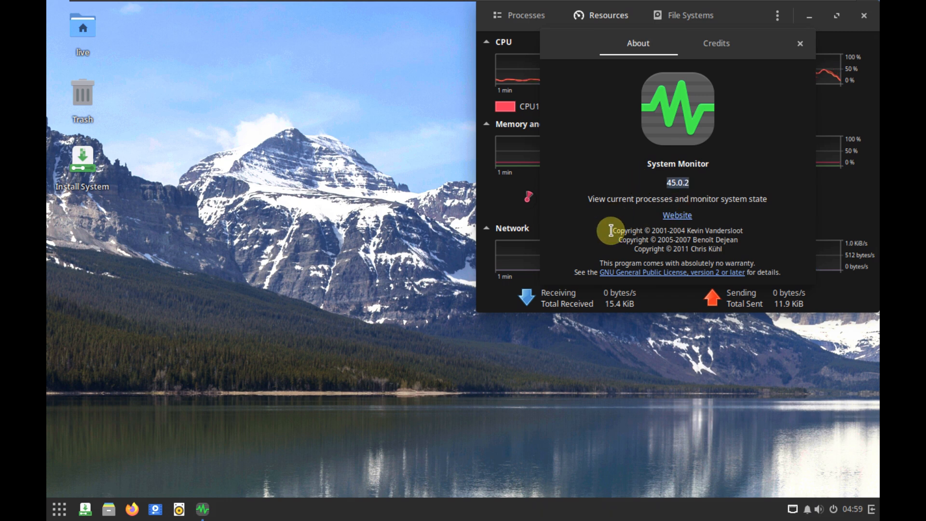
{"action": "left_click", "coordinate": [799, 44]}
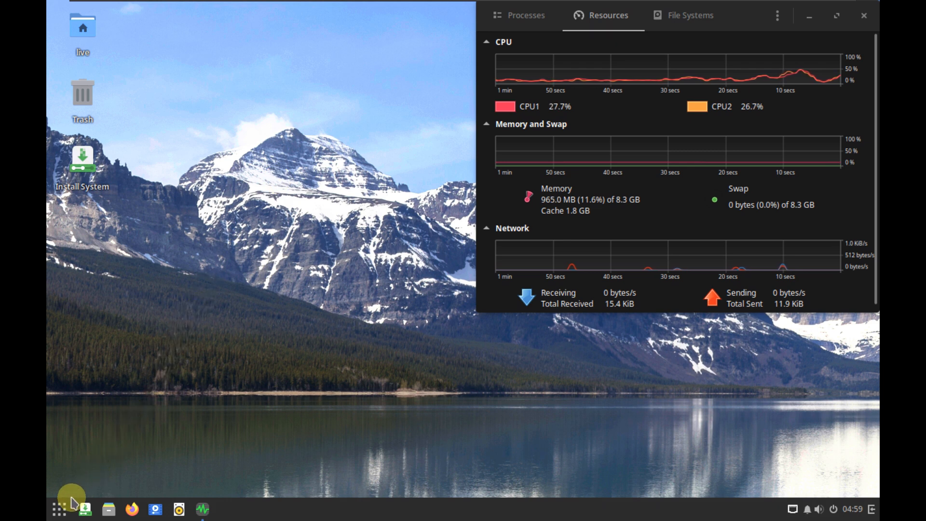
- Set the display resolution to 1920 × 1080 (16:9) in the system settings and keep the new configuration
{"action": "right_click", "coordinate": [155, 208]}
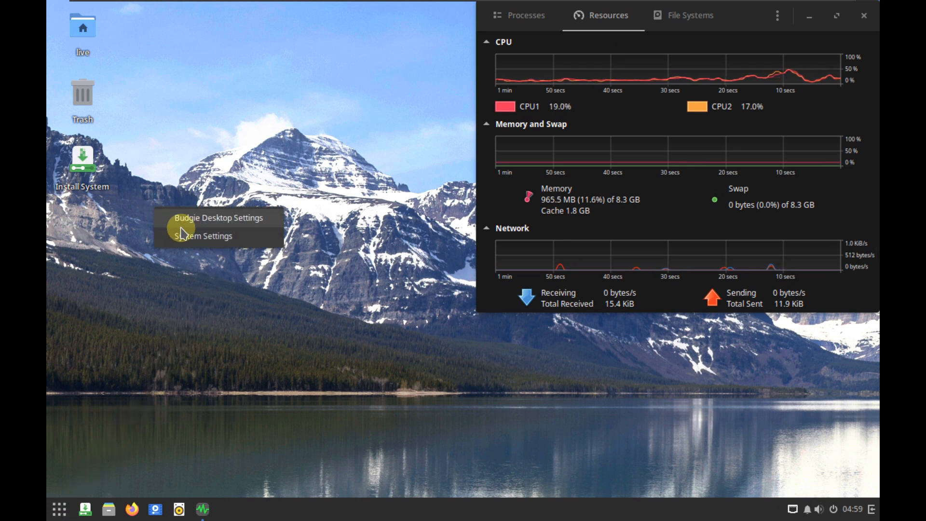
{"action": "left_click", "coordinate": [193, 236]}
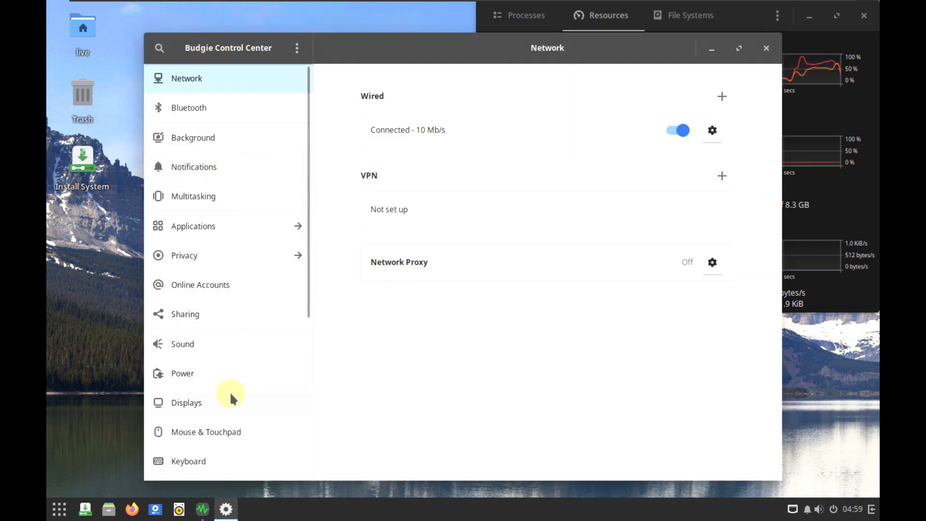
{"action": "left_click", "coordinate": [230, 393]}
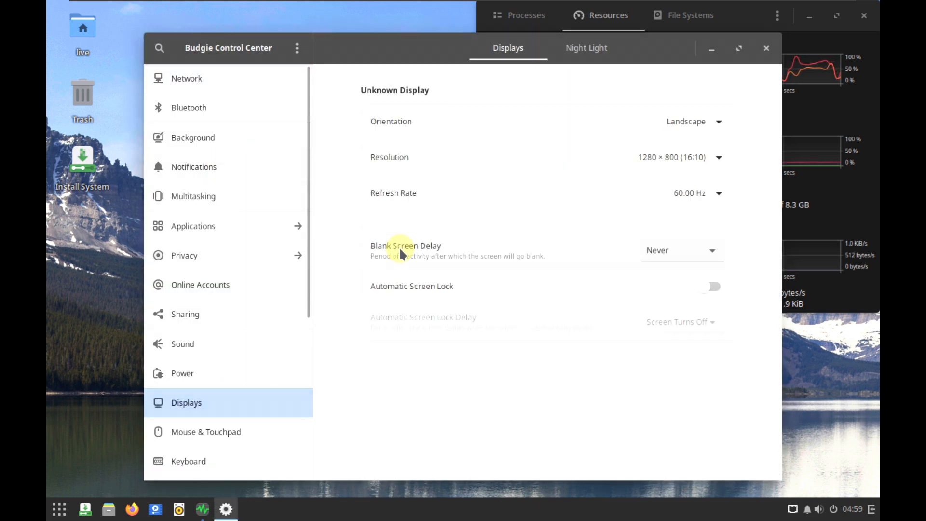
{"action": "left_click", "coordinate": [681, 157]}
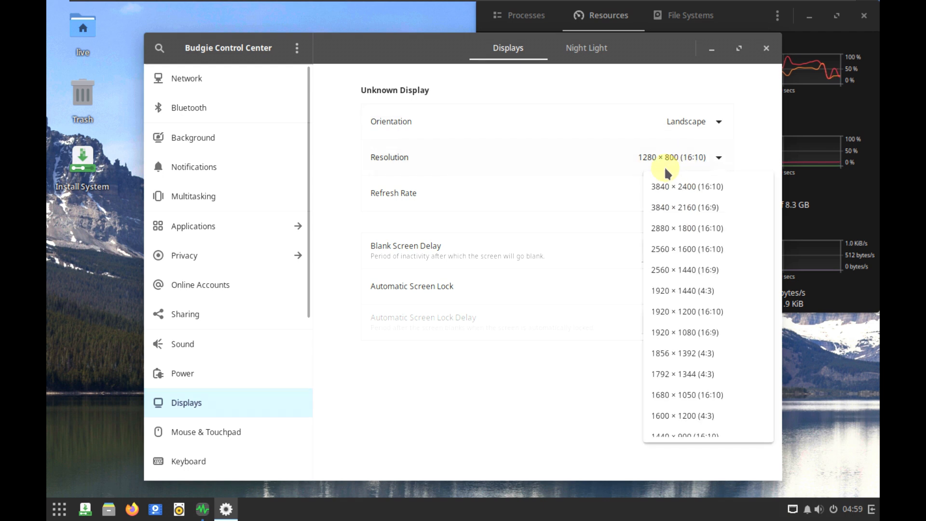
{"action": "left_click", "coordinate": [679, 331]}
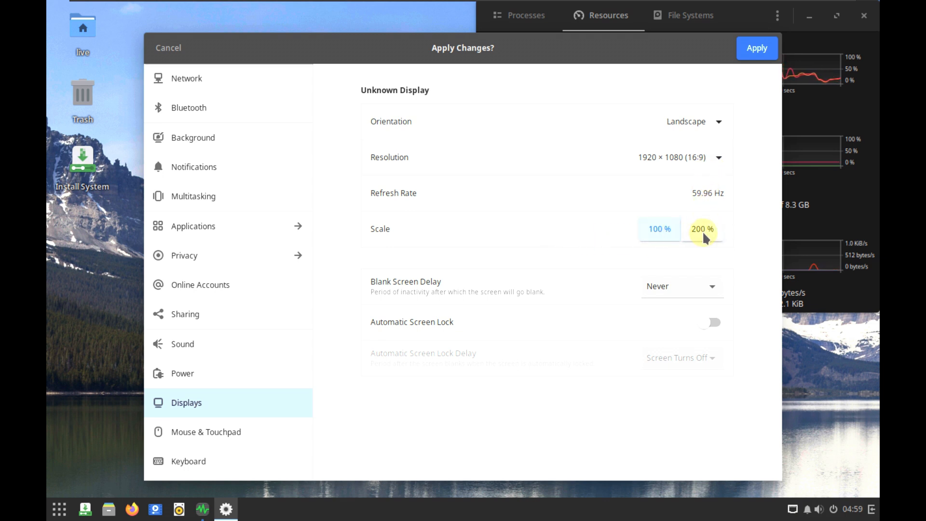
{"action": "left_click_drag", "start_coordinate": [527, 49], "coordinate": [470, 54]}
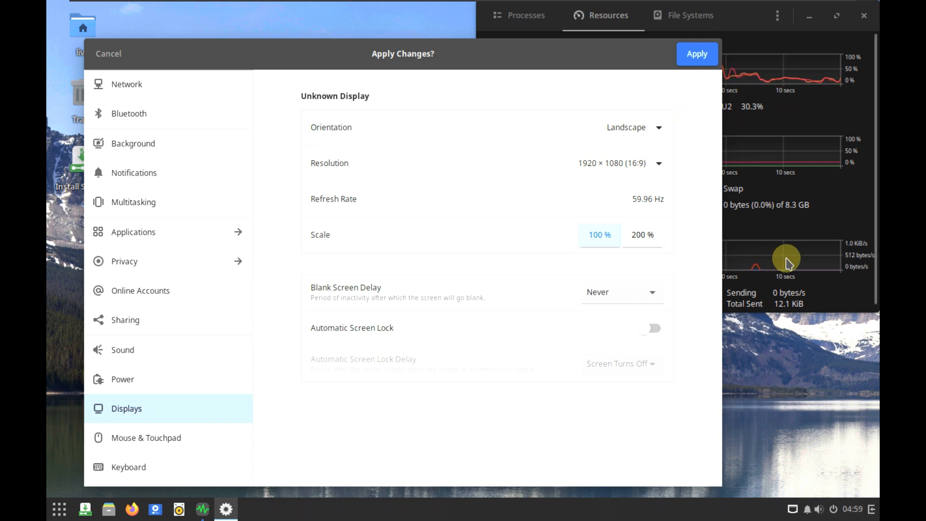
{"action": "left_click", "coordinate": [695, 54]}
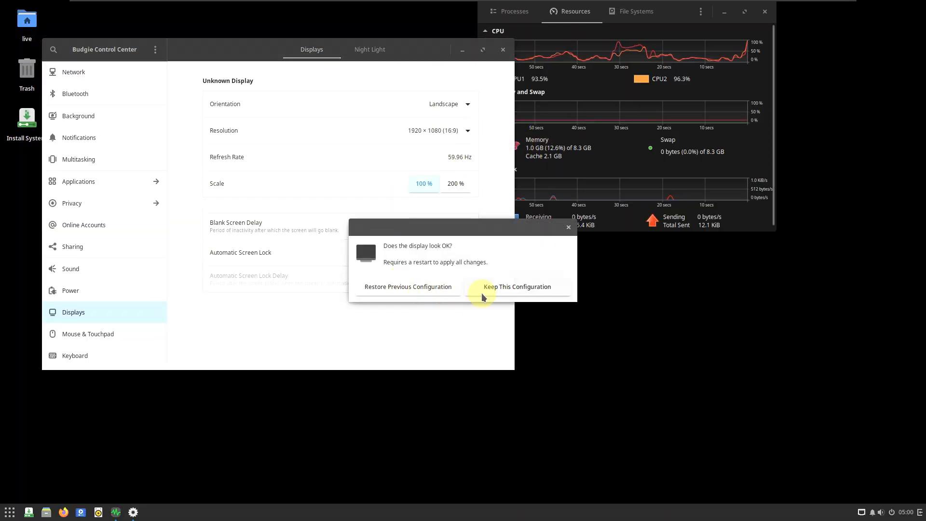
{"action": "left_click", "coordinate": [484, 290]}
{"action": "mouse_move", "coordinate": [816, 1]}
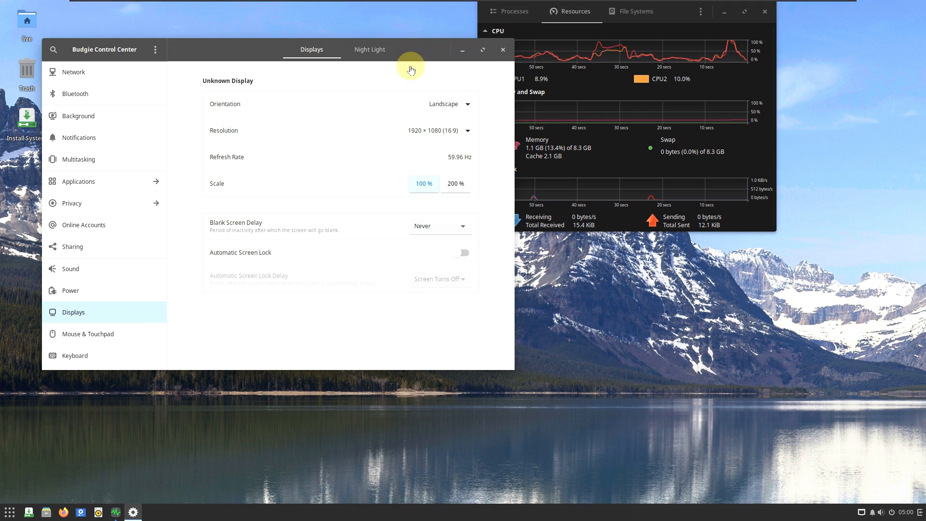
- Show the system's About details and arrange an enlarged Control Center window beside System Monitor
{"action": "scroll", "coordinate": [113, 340], "scroll_direction": "down", "scroll_amount": 5}
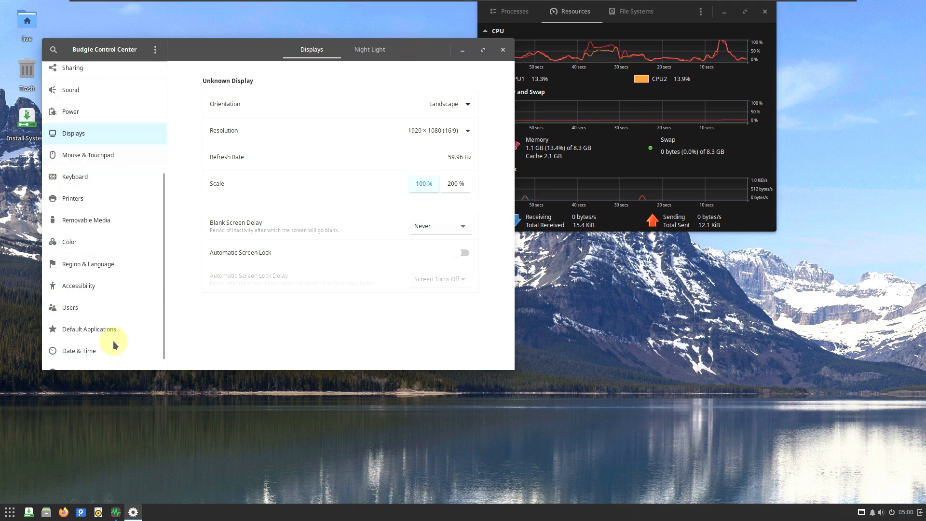
{"action": "left_click", "coordinate": [125, 356]}
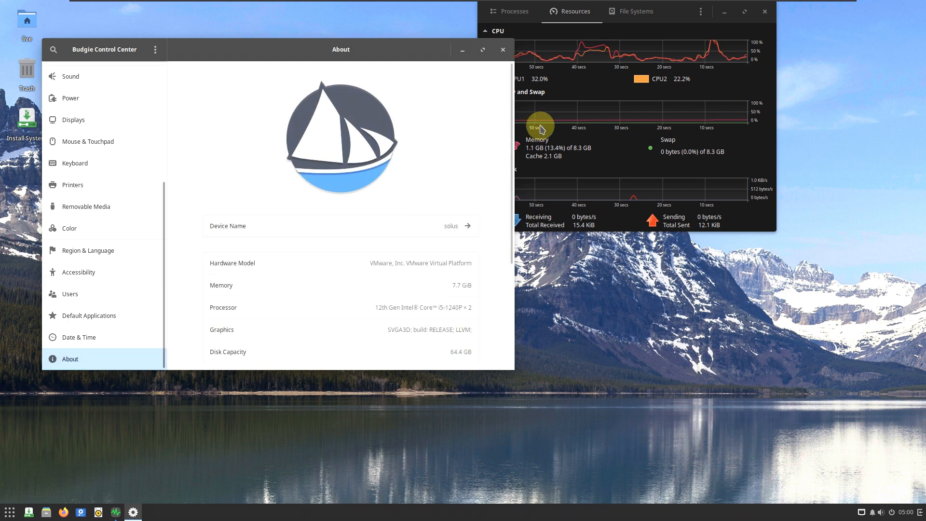
{"action": "left_click_drag", "start_coordinate": [637, 19], "coordinate": [745, 10]}
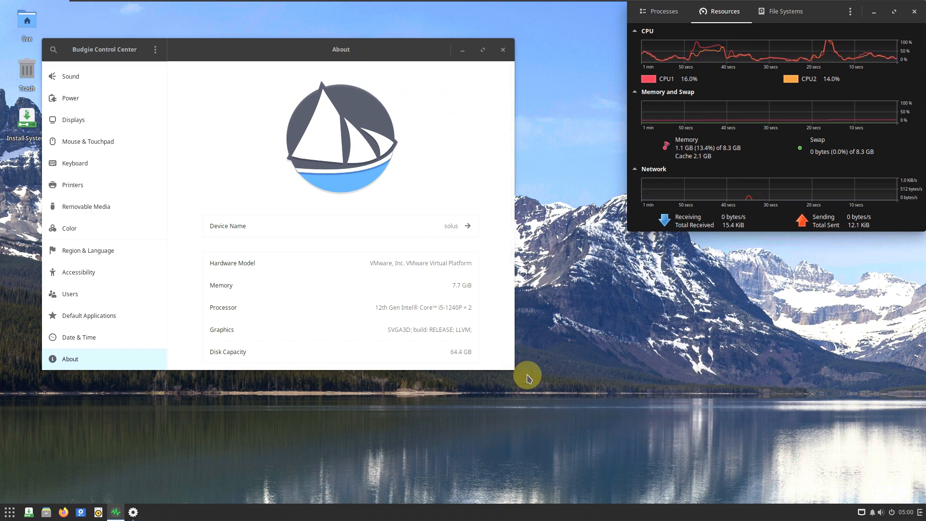
{"action": "left_click_drag", "start_coordinate": [585, 453], "coordinate": [646, 502]}
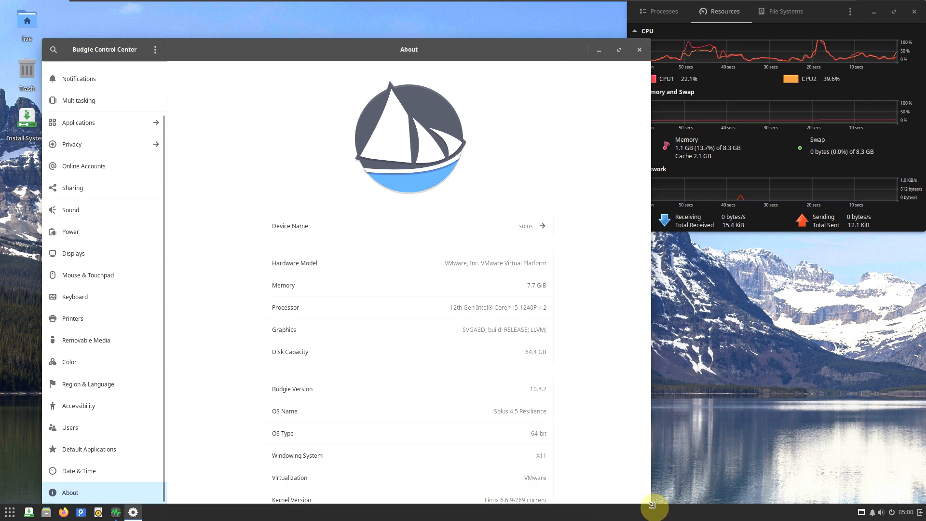
{"action": "left_click_drag", "start_coordinate": [433, 51], "coordinate": [373, 21]}
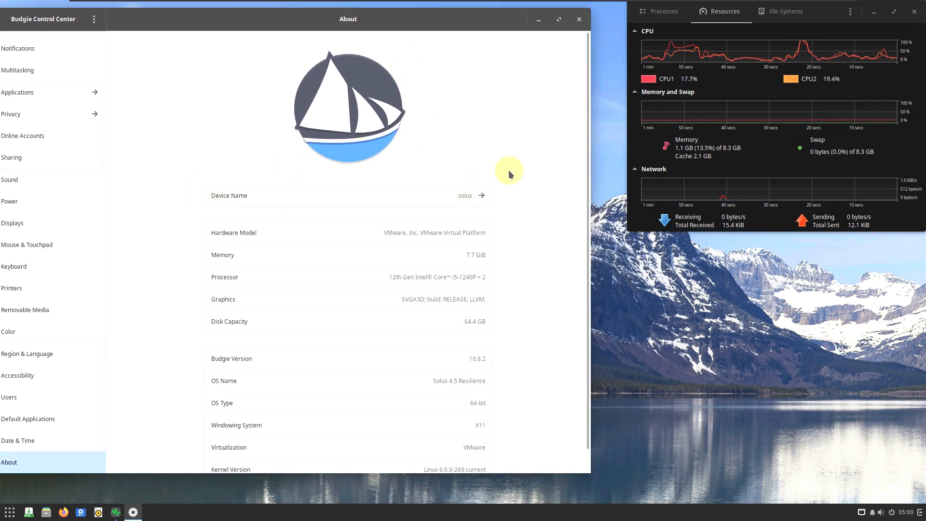
- Read the remaining system details down to the kernel version and close the Control Center
{"action": "scroll", "coordinate": [512, 167], "scroll_direction": "down", "scroll_amount": 1}
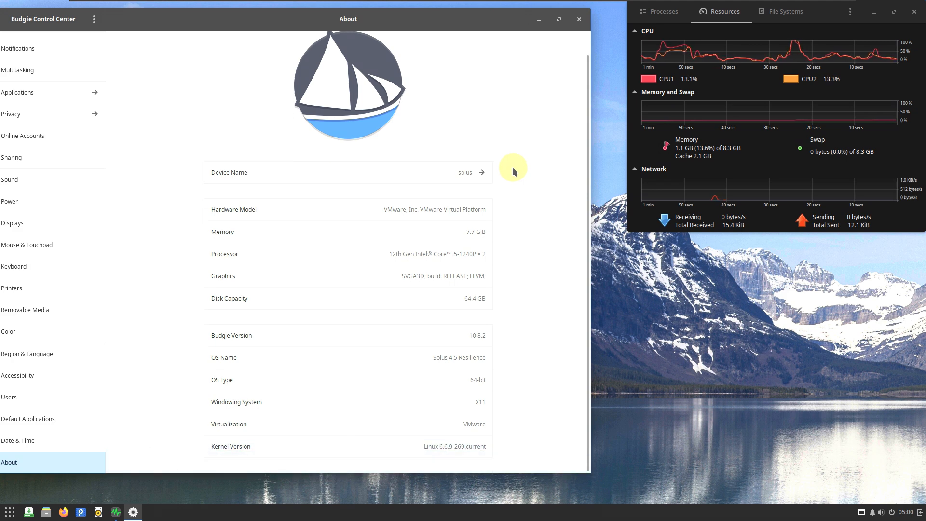
{"action": "left_click_drag", "start_coordinate": [420, 22], "coordinate": [435, 25]}
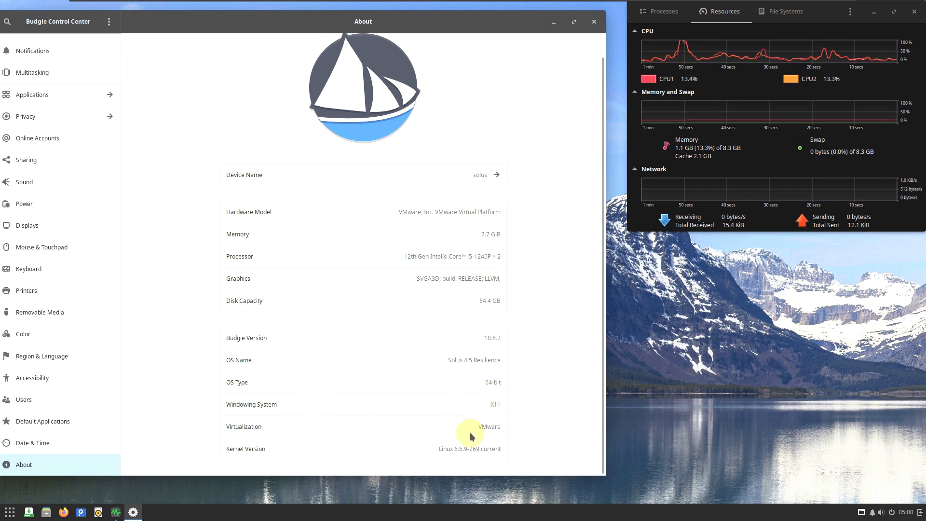
{"action": "left_click", "coordinate": [594, 22]}
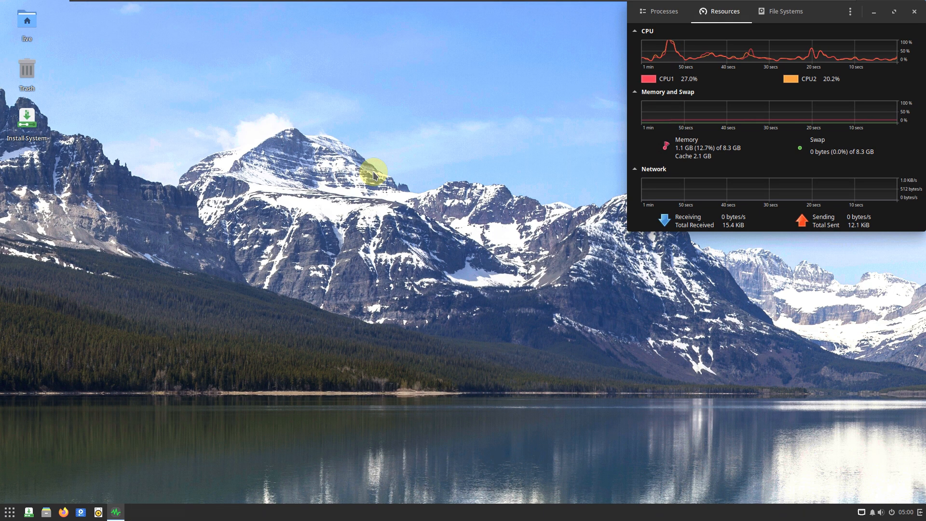
- Launch Firefox, close its privacy notice tab, and move the browser window beside System Monitor
{"action": "left_click", "coordinate": [10, 512]}
{"action": "left_click", "coordinate": [279, 248]}
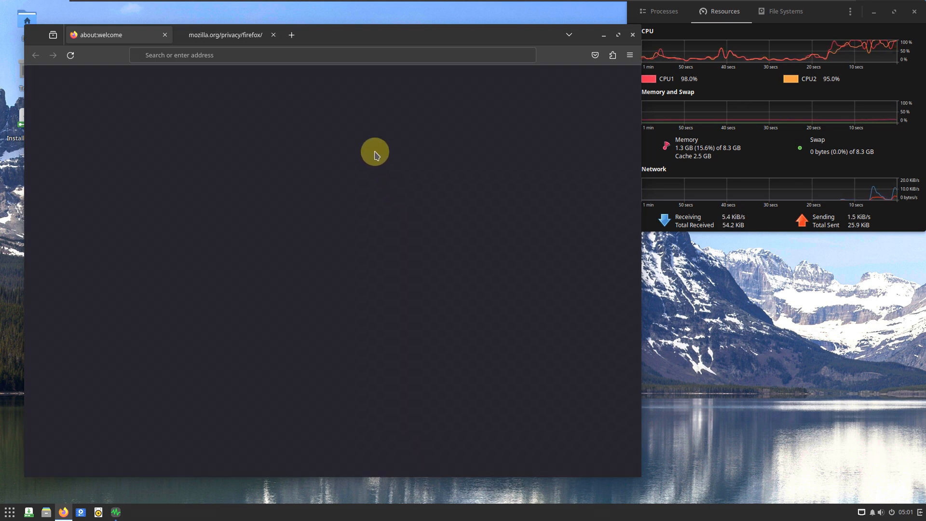
{"action": "left_click", "coordinate": [274, 36]}
{"action": "left_click_drag", "start_coordinate": [326, 35], "coordinate": [322, 17]}
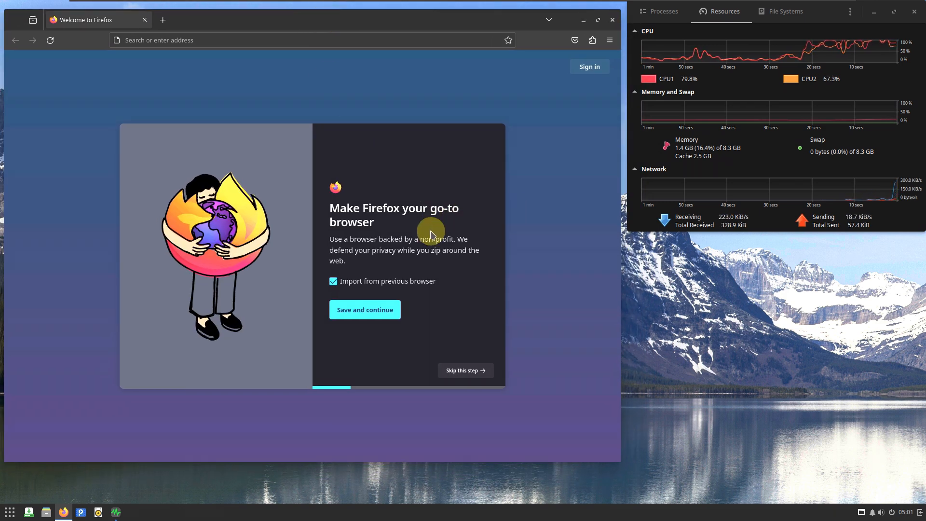
- Open the About Mozilla Firefox information and highlight the browser's version number
{"action": "left_click", "coordinate": [609, 40]}
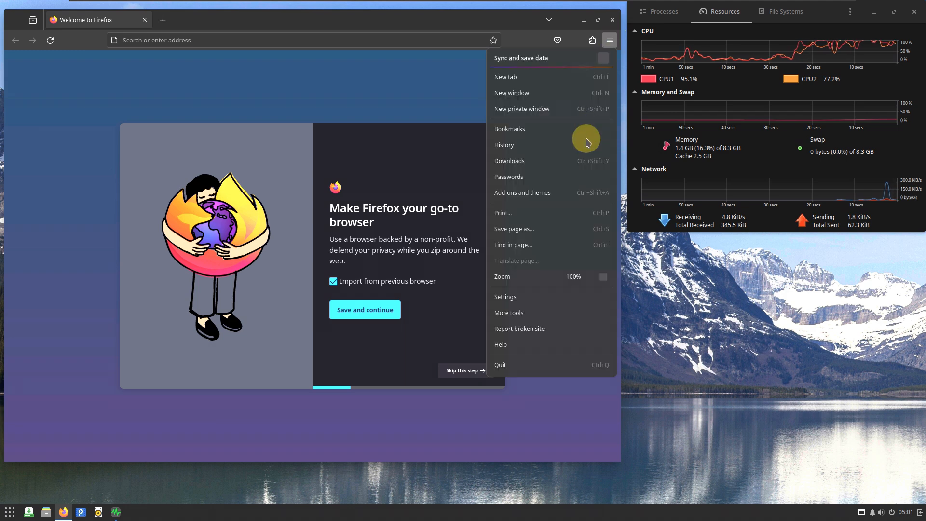
{"action": "left_click", "coordinate": [525, 176]}
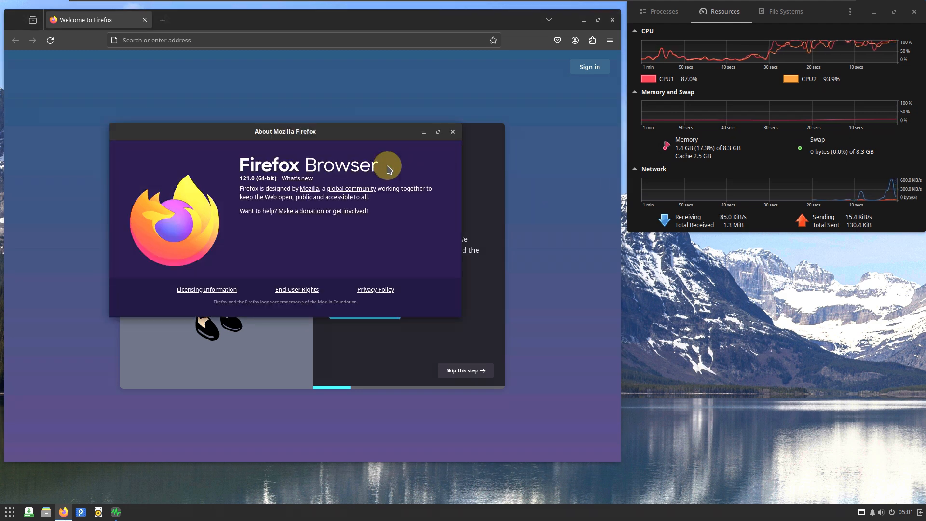
{"action": "left_click_drag", "start_coordinate": [361, 134], "coordinate": [389, 154]}
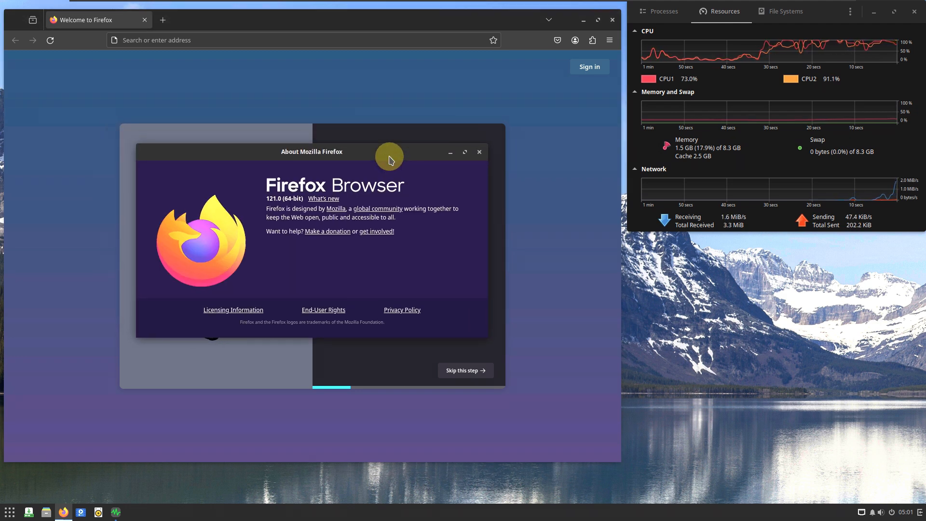
{"action": "left_click_drag", "start_coordinate": [268, 201], "coordinate": [303, 201]}
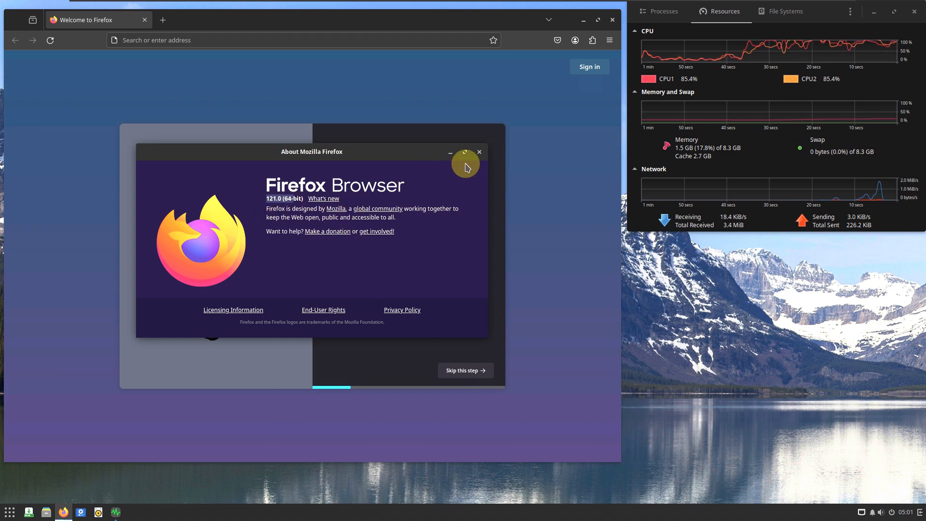
- Close the About Mozilla Firefox window and open the browser's about:support page
{"action": "left_click", "coordinate": [480, 153]}
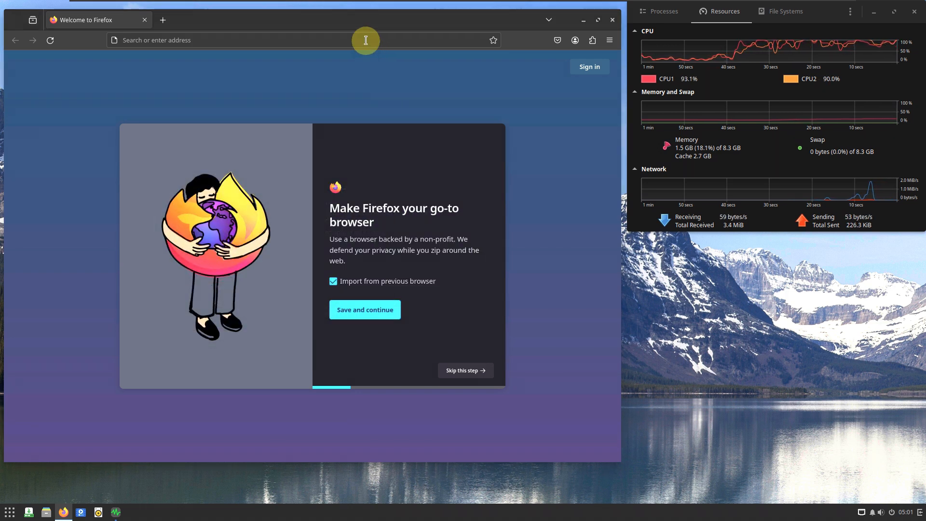
{"action": "left_click", "coordinate": [366, 40]}
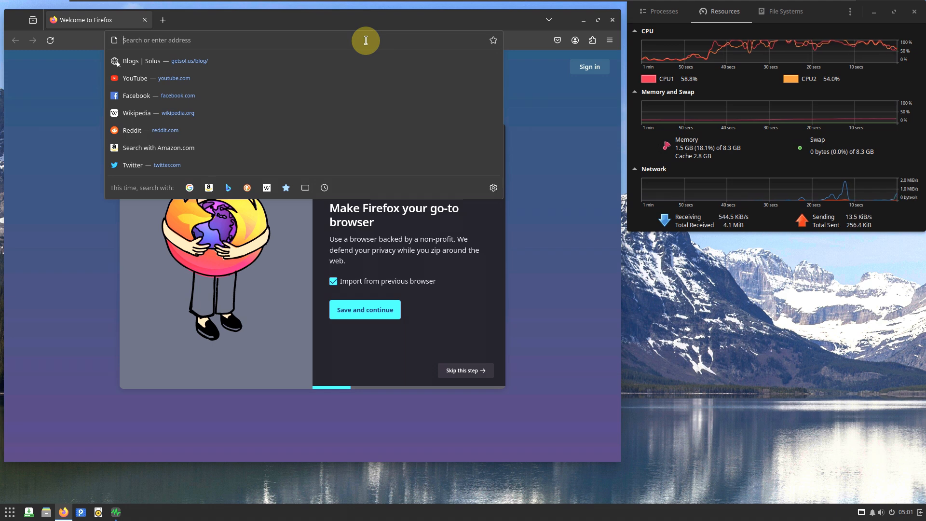
{"action": "type", "text": "about:support"}
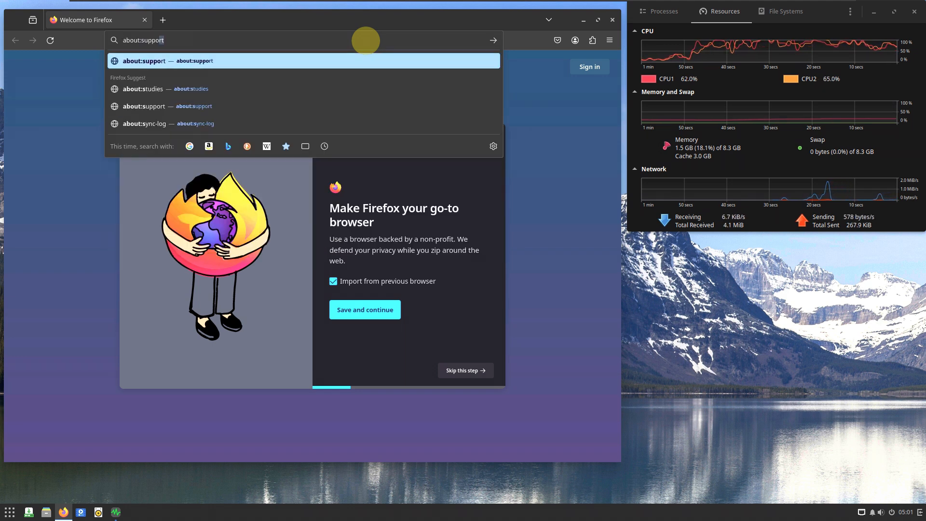
{"action": "key", "text": "Return"}
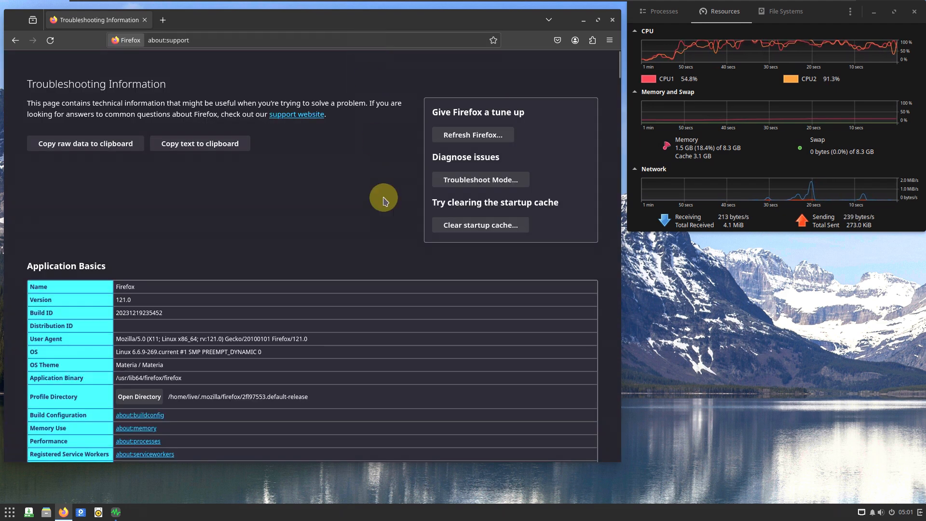
- Examine the Troubleshooting Information page from Application Basics through Graphics, Media and Environment Variables down to the printing settings
{"action": "scroll", "coordinate": [387, 229], "scroll_direction": "down", "scroll_amount": 2}
{"action": "scroll", "coordinate": [385, 230], "scroll_direction": "down", "scroll_amount": 3}
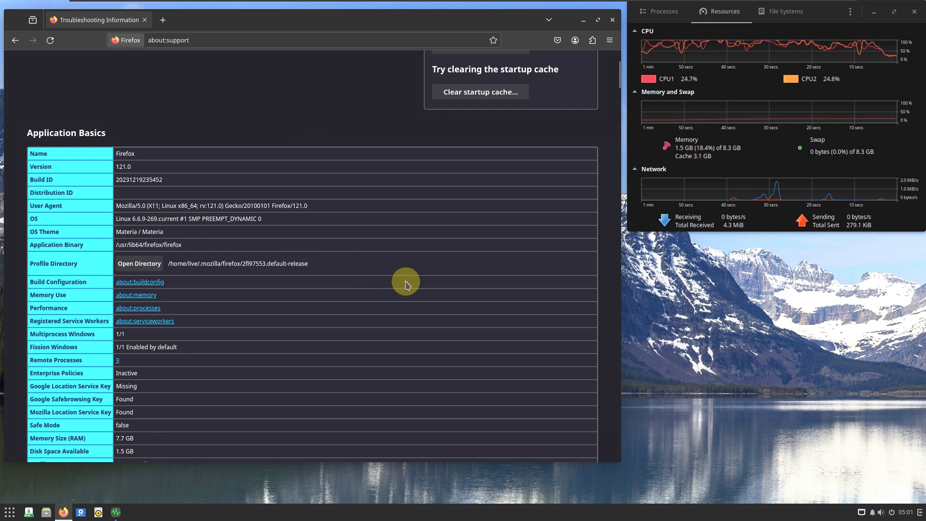
{"action": "scroll", "coordinate": [404, 284], "scroll_direction": "down", "scroll_amount": 4}
{"action": "scroll", "coordinate": [403, 284], "scroll_direction": "up", "scroll_amount": 2}
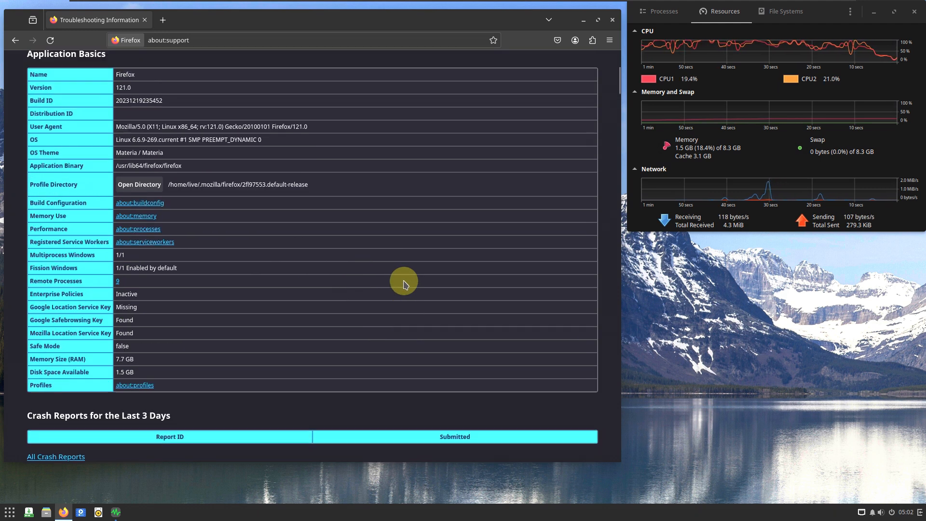
{"action": "scroll", "coordinate": [403, 284], "scroll_direction": "down", "scroll_amount": 1}
{"action": "scroll", "coordinate": [403, 284], "scroll_direction": "down", "scroll_amount": 7}
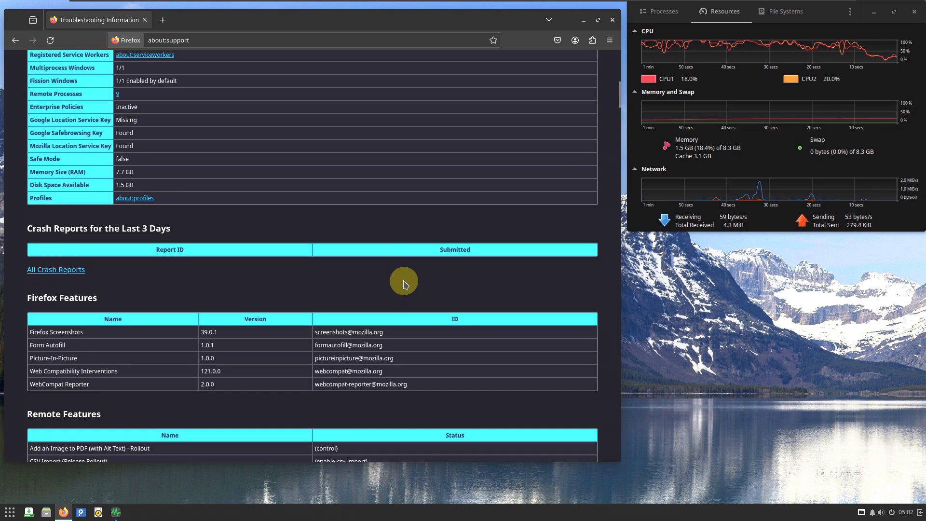
{"action": "scroll", "coordinate": [403, 284], "scroll_direction": "down", "scroll_amount": 9}
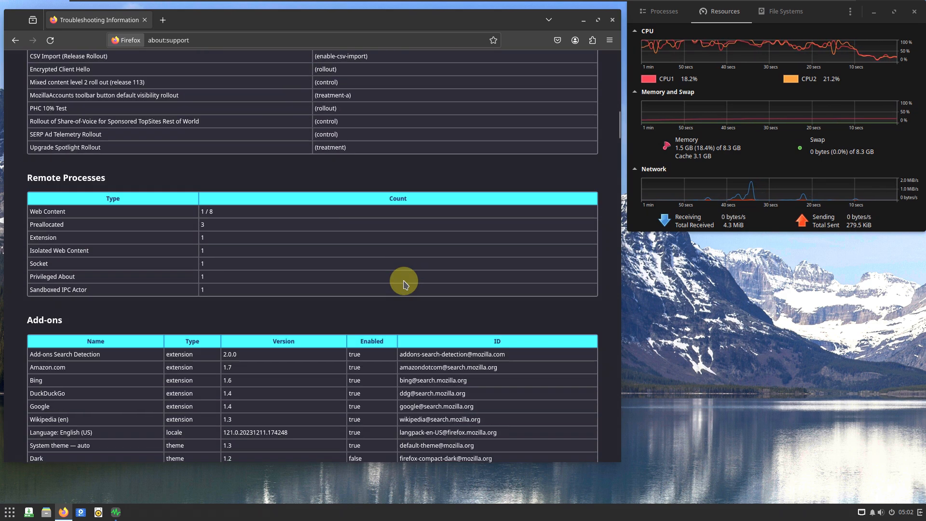
{"action": "scroll", "coordinate": [403, 284], "scroll_direction": "down", "scroll_amount": 5}
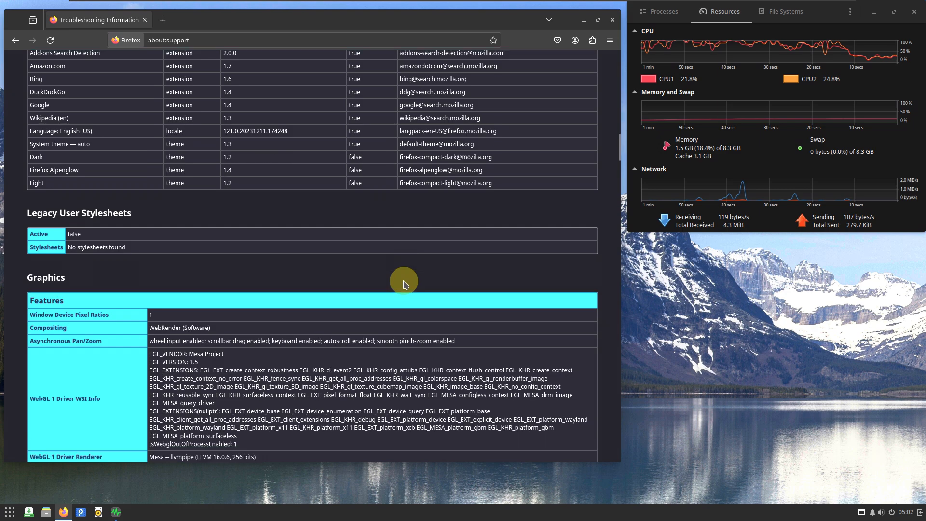
{"action": "scroll", "coordinate": [403, 281], "scroll_direction": "down", "scroll_amount": 12}
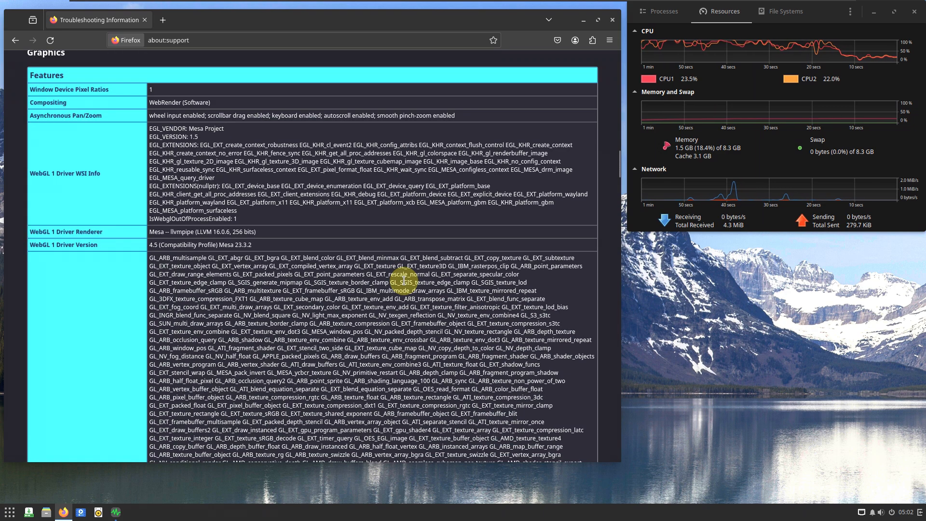
{"action": "scroll", "coordinate": [404, 281], "scroll_direction": "down", "scroll_amount": 8}
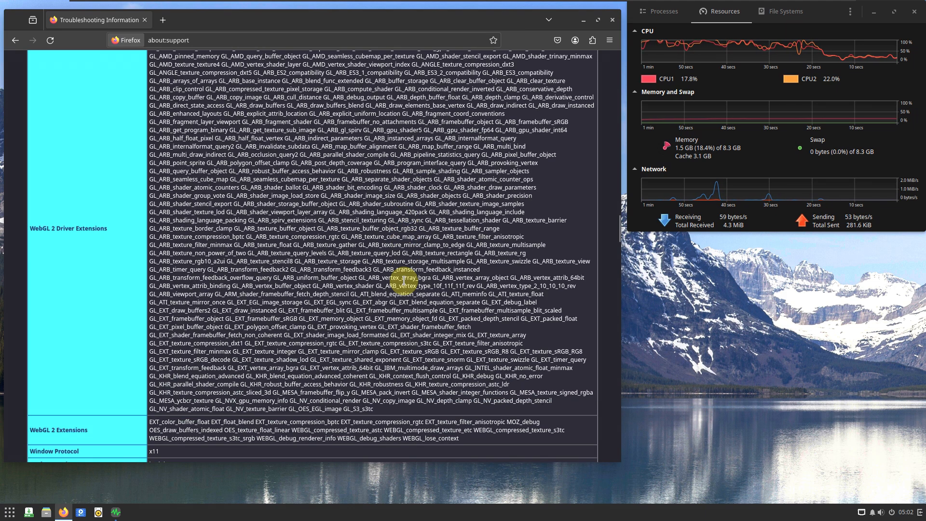
{"action": "scroll", "coordinate": [404, 281], "scroll_direction": "down", "scroll_amount": 7}
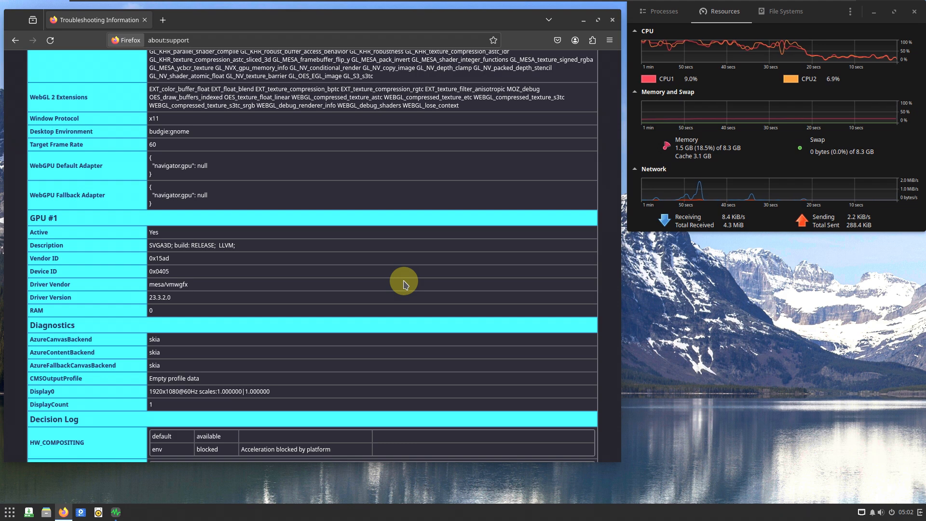
{"action": "scroll", "coordinate": [404, 280], "scroll_direction": "down", "scroll_amount": 8}
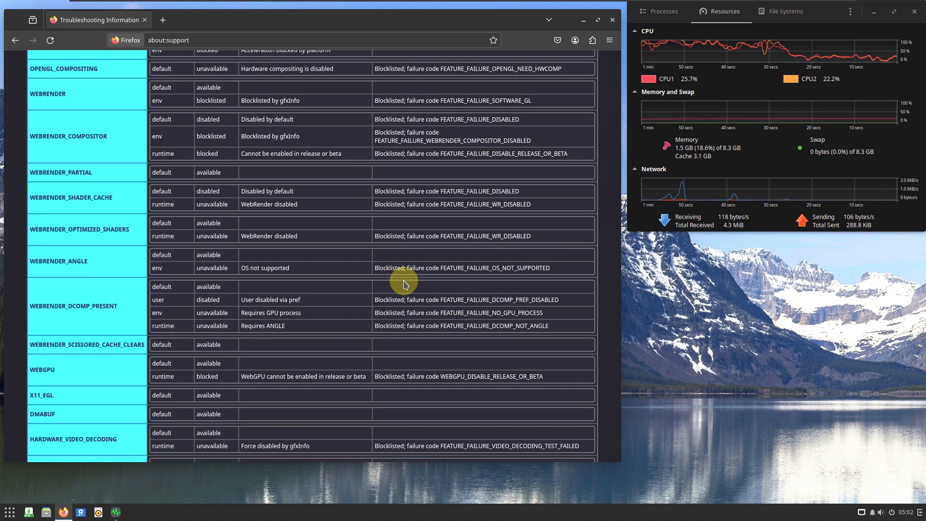
{"action": "scroll", "coordinate": [404, 281], "scroll_direction": "down", "scroll_amount": 7}
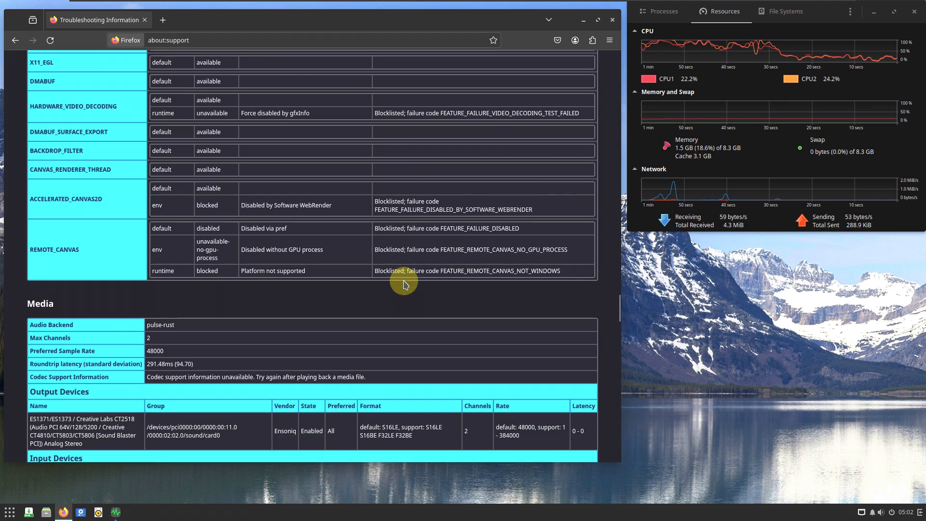
{"action": "scroll", "coordinate": [404, 284], "scroll_direction": "down", "scroll_amount": 1}
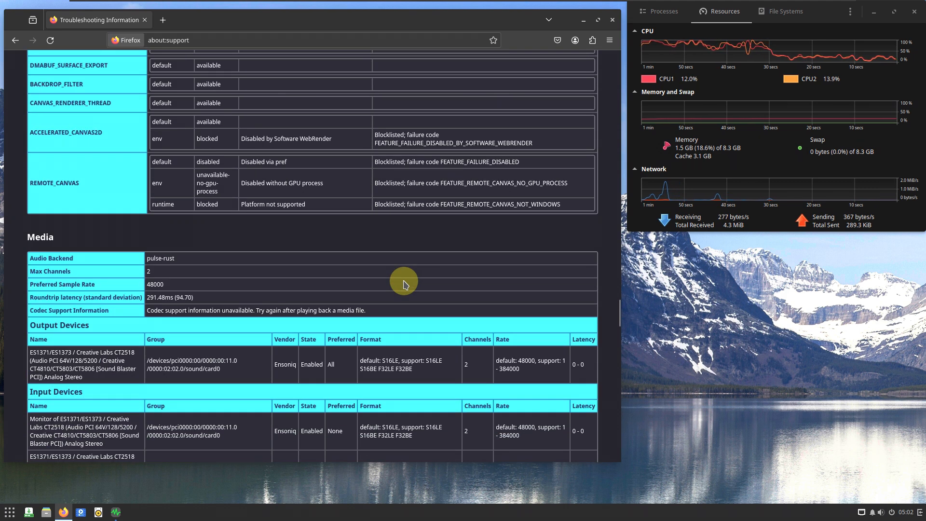
{"action": "scroll", "coordinate": [404, 284], "scroll_direction": "down", "scroll_amount": 4}
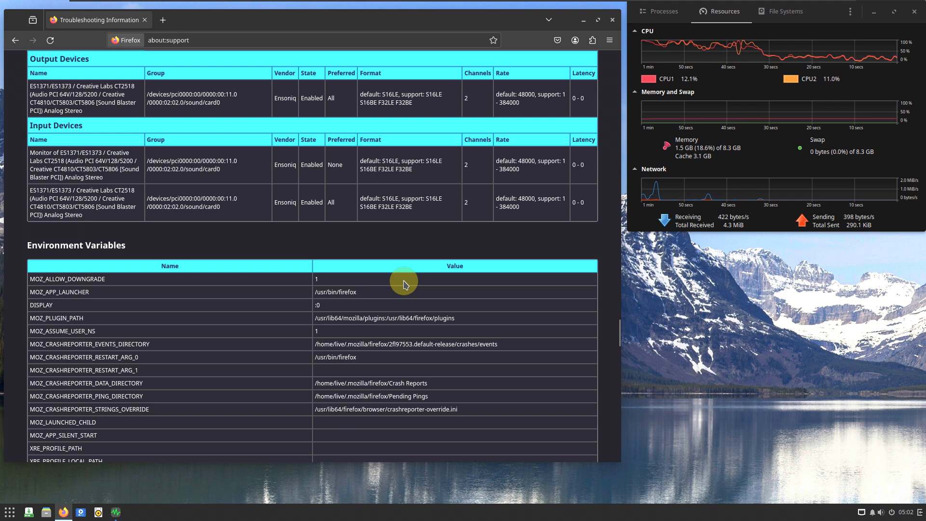
{"action": "scroll", "coordinate": [404, 284], "scroll_direction": "down", "scroll_amount": 2}
{"action": "scroll", "coordinate": [404, 284], "scroll_direction": "down", "scroll_amount": 3}
{"action": "scroll", "coordinate": [403, 284], "scroll_direction": "down", "scroll_amount": 2}
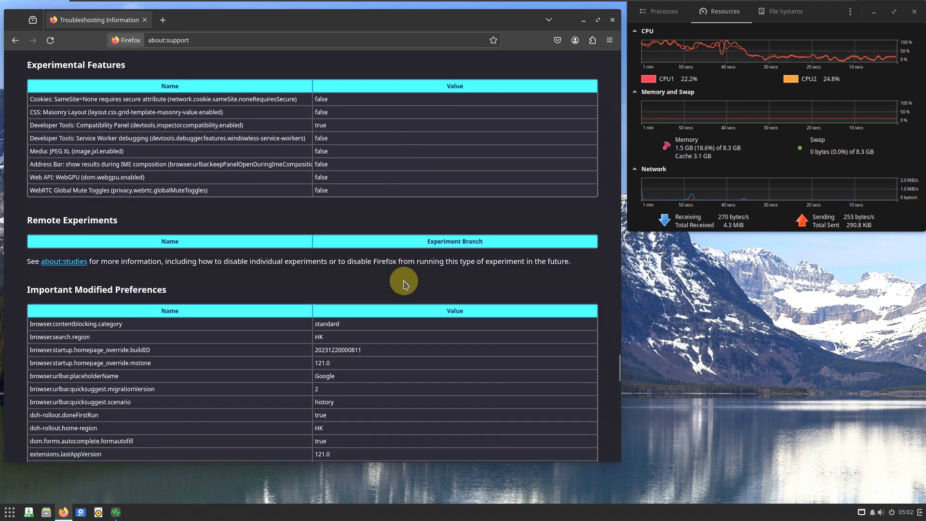
{"action": "scroll", "coordinate": [404, 285], "scroll_direction": "down", "scroll_amount": 10}
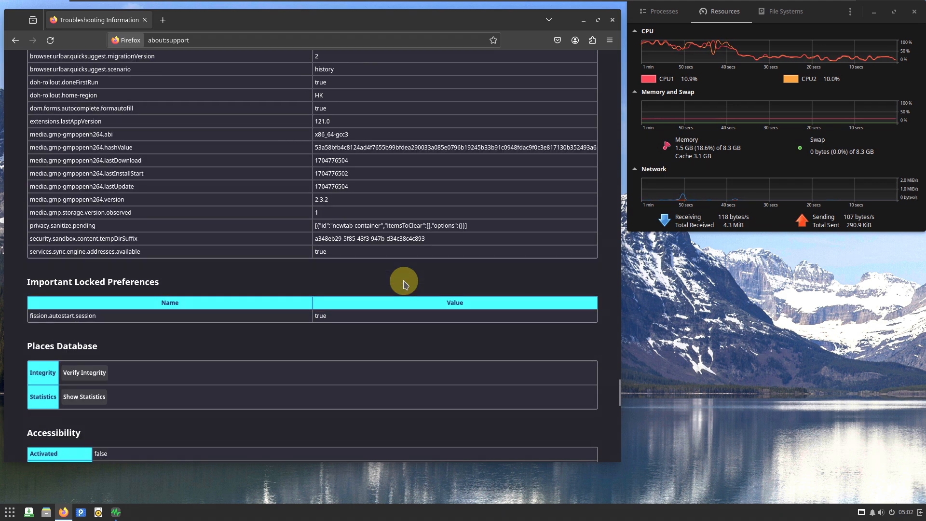
{"action": "scroll", "coordinate": [403, 285], "scroll_direction": "down", "scroll_amount": 8}
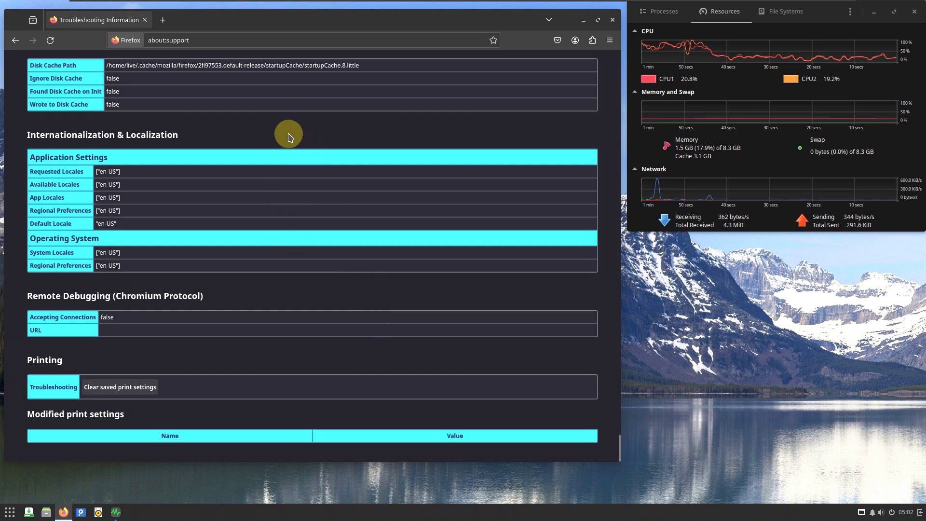
- Search the web for "solus linux" and change the Google results to English
{"action": "left_click", "coordinate": [206, 39]}
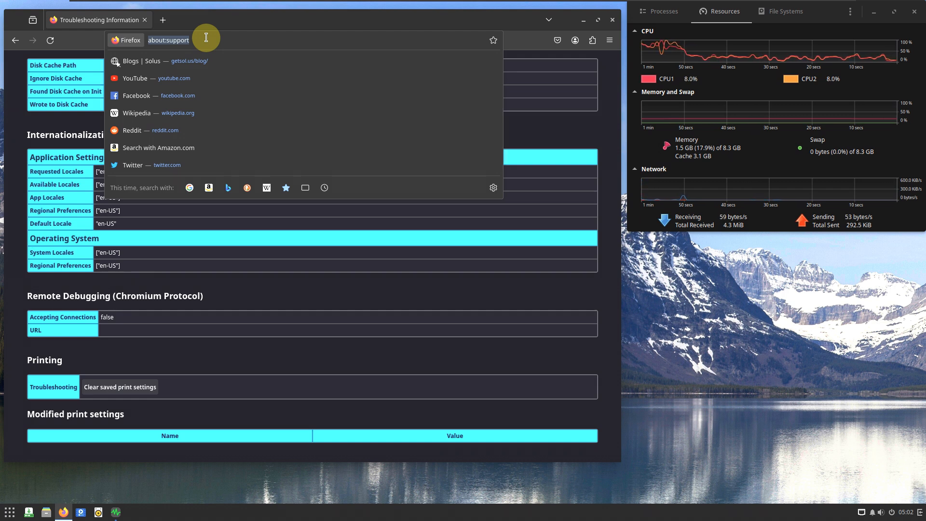
{"action": "type", "text": "s"}
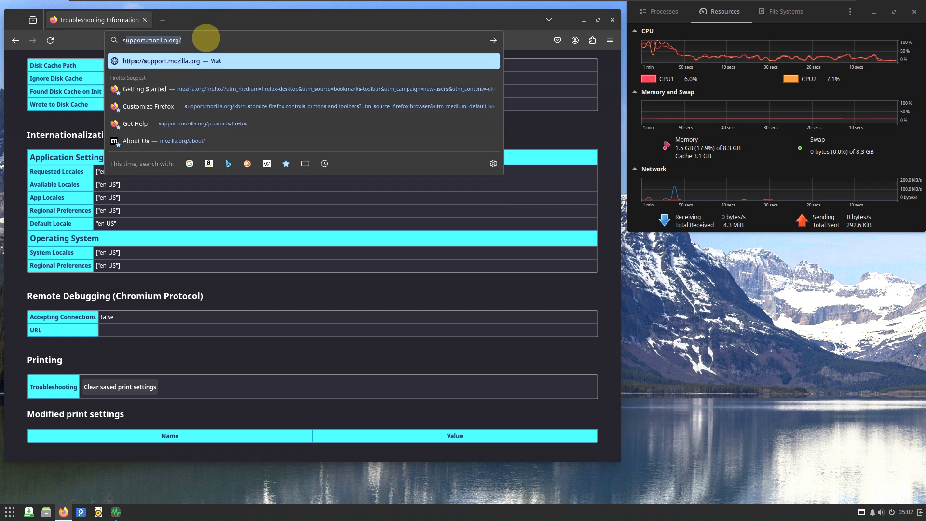
{"action": "type", "text": "olus linux"}
{"action": "key", "text": "Return"}
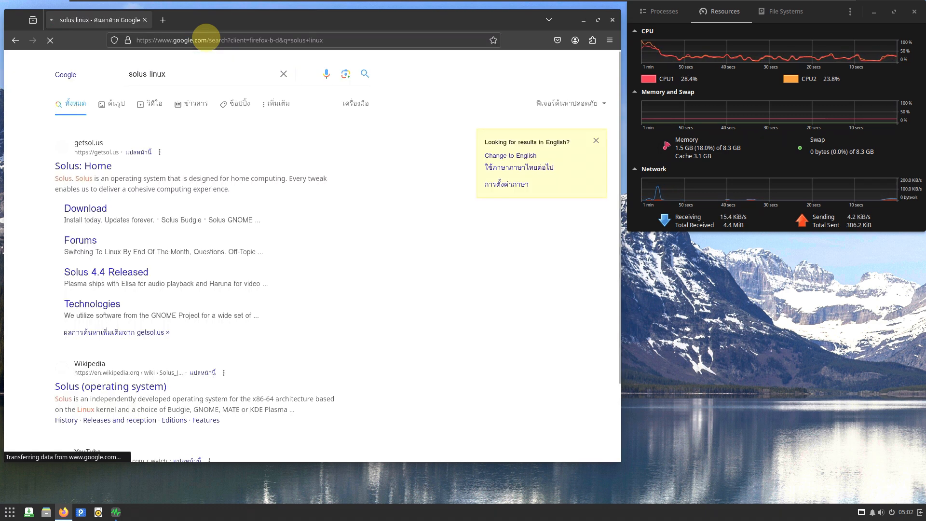
{"action": "left_click", "coordinate": [527, 158]}
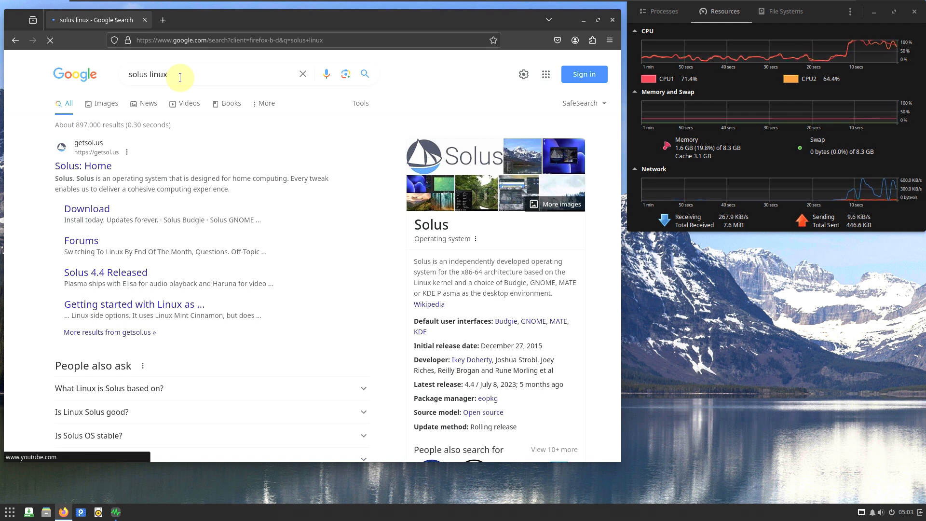
- Open the Solus home page from the search results and look over its Ready To Go section of default applications
{"action": "left_click", "coordinate": [118, 161]}
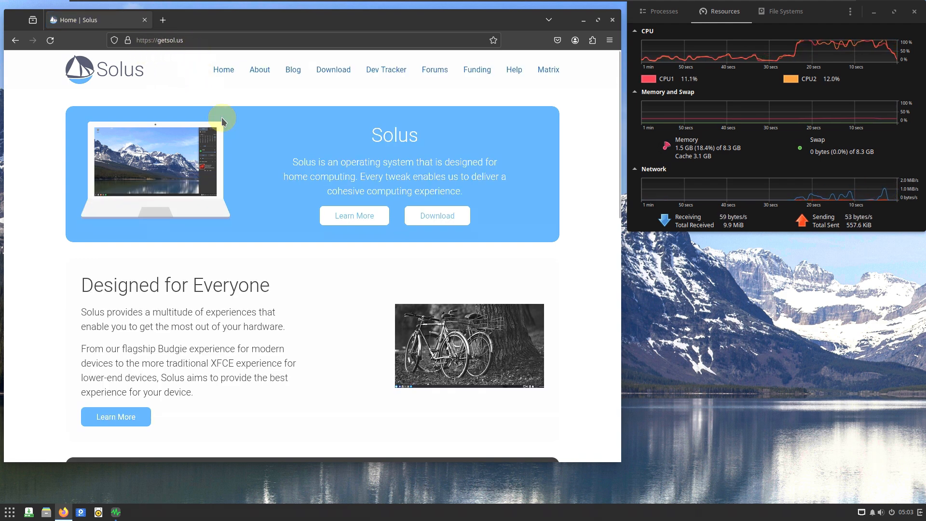
{"action": "scroll", "coordinate": [265, 127], "scroll_direction": "down", "scroll_amount": 10}
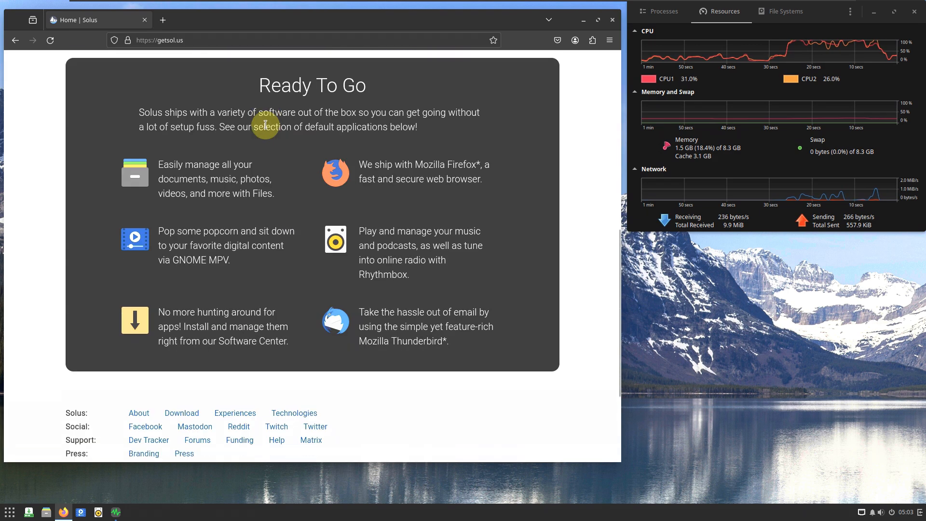
{"action": "scroll", "coordinate": [265, 126], "scroll_direction": "up", "scroll_amount": 10}
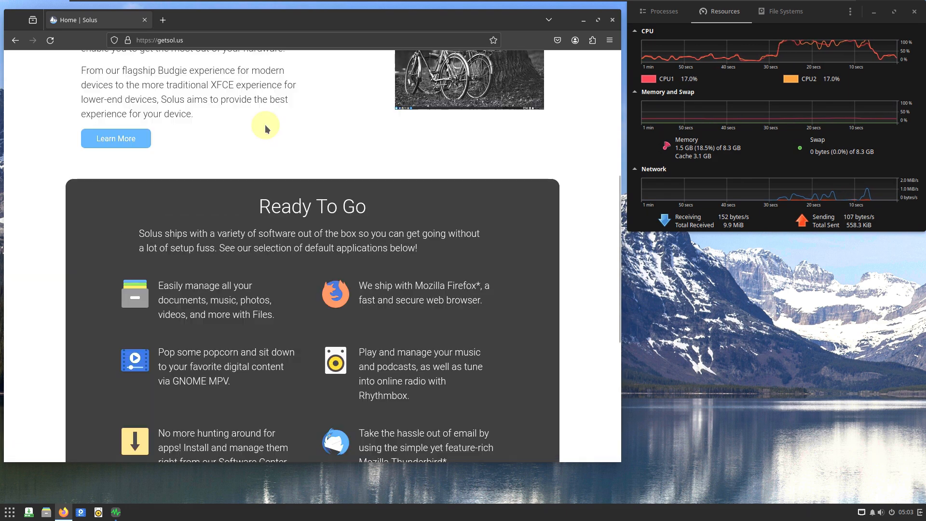
- Go to the Solus blog and open the full Solus 4.5 Released article
{"action": "left_click", "coordinate": [288, 76]}
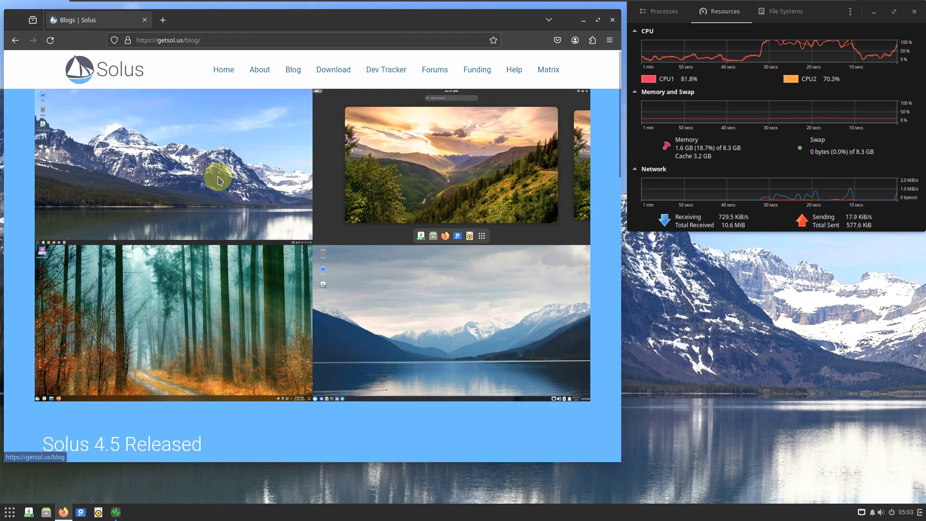
{"action": "scroll", "coordinate": [217, 176], "scroll_direction": "down", "scroll_amount": 3}
{"action": "scroll", "coordinate": [218, 180], "scroll_direction": "down", "scroll_amount": 3}
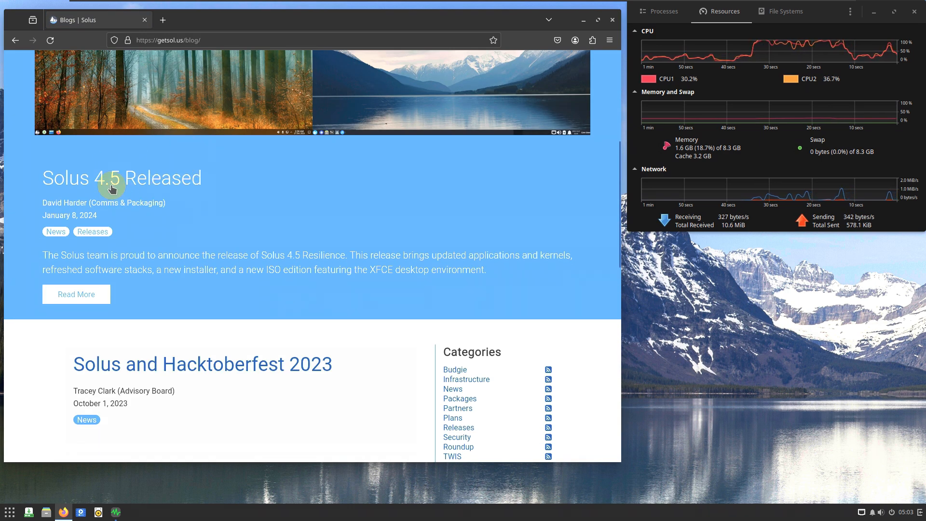
{"action": "left_click", "coordinate": [83, 295]}
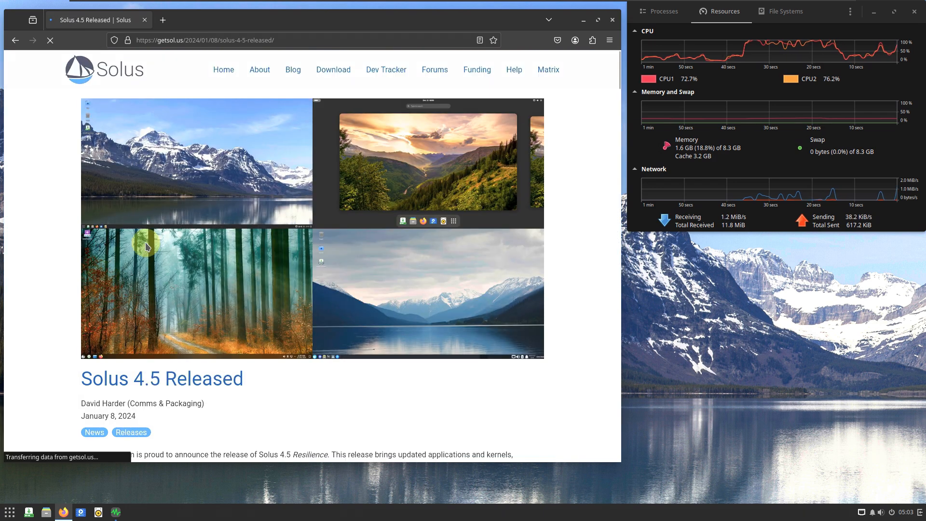
- Read the General part of the Solus 4.5 release notes, from Installer and Default applications through Pipewire, ROCm, and Hardware and kernel enablement
{"action": "scroll", "coordinate": [111, 260], "scroll_direction": "down", "scroll_amount": 3}
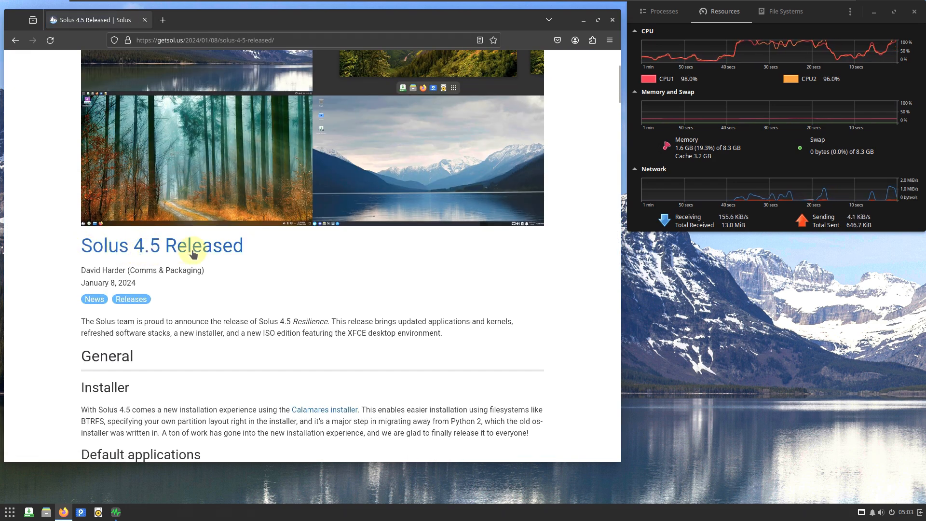
{"action": "scroll", "coordinate": [114, 279], "scroll_direction": "down", "scroll_amount": 2}
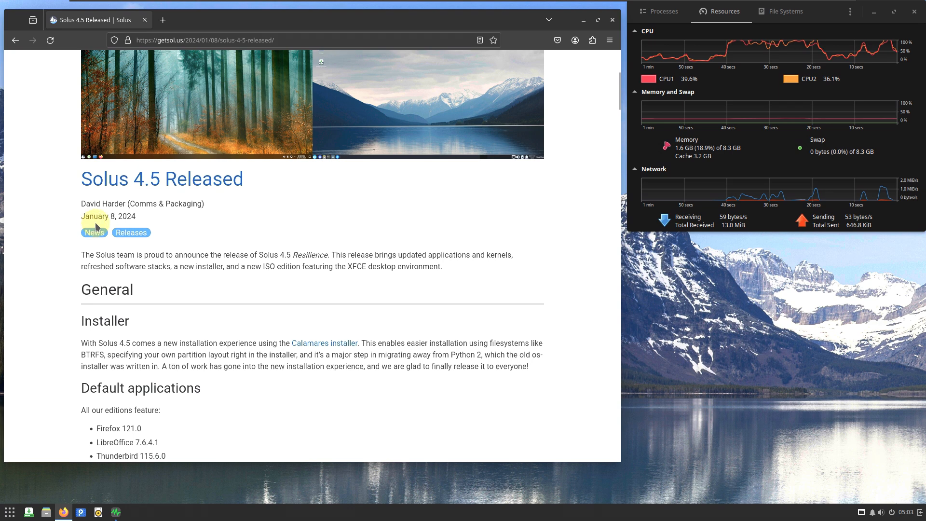
{"action": "scroll", "coordinate": [145, 221], "scroll_direction": "down", "scroll_amount": 4}
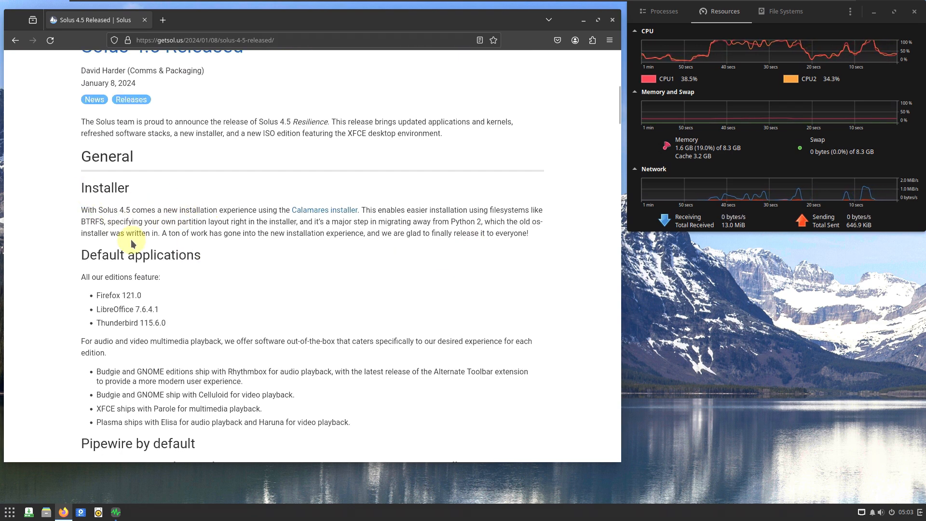
{"action": "scroll", "coordinate": [130, 239], "scroll_direction": "down", "scroll_amount": 2}
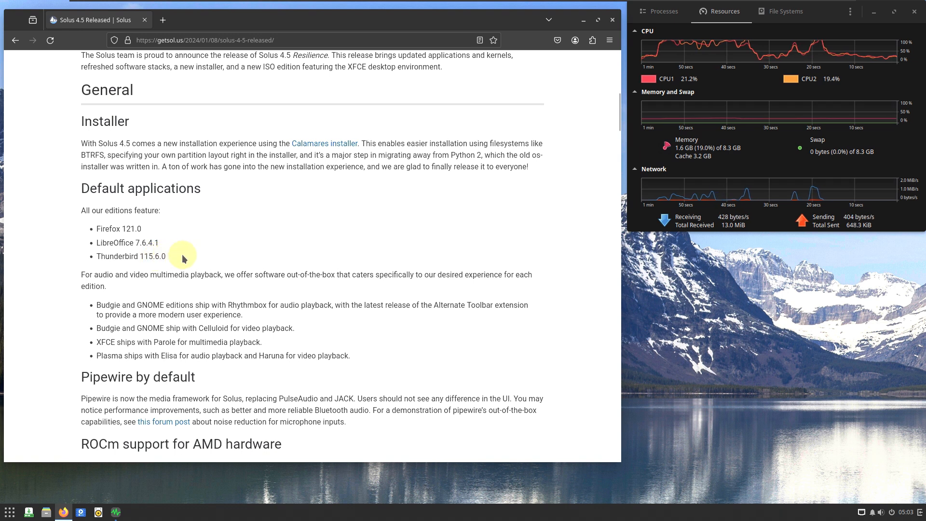
{"action": "scroll", "coordinate": [184, 258], "scroll_direction": "down", "scroll_amount": 5}
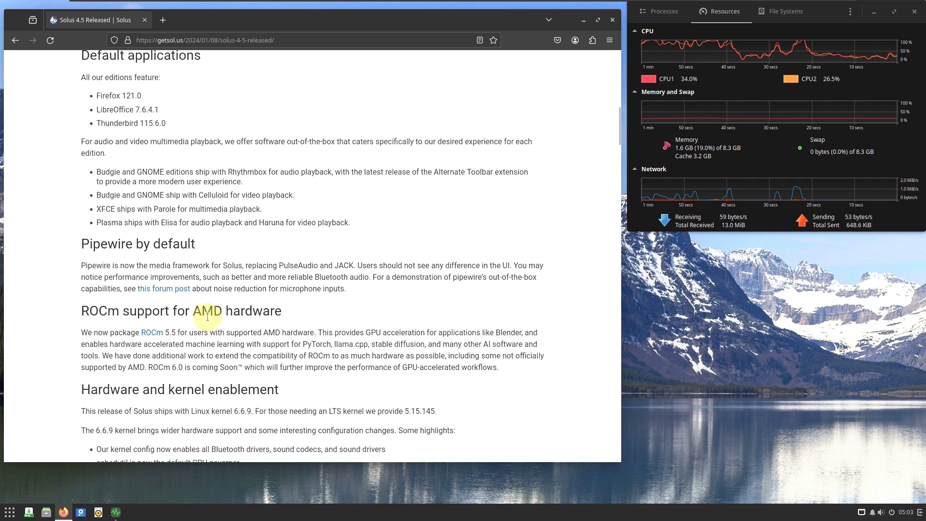
{"action": "scroll", "coordinate": [228, 311], "scroll_direction": "down", "scroll_amount": 7}
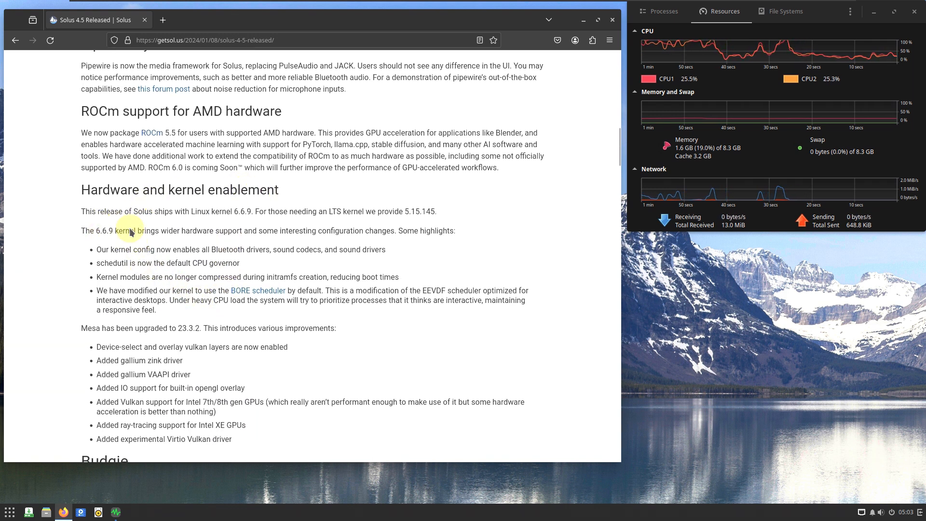
{"action": "scroll", "coordinate": [124, 228], "scroll_direction": "down", "scroll_amount": 2}
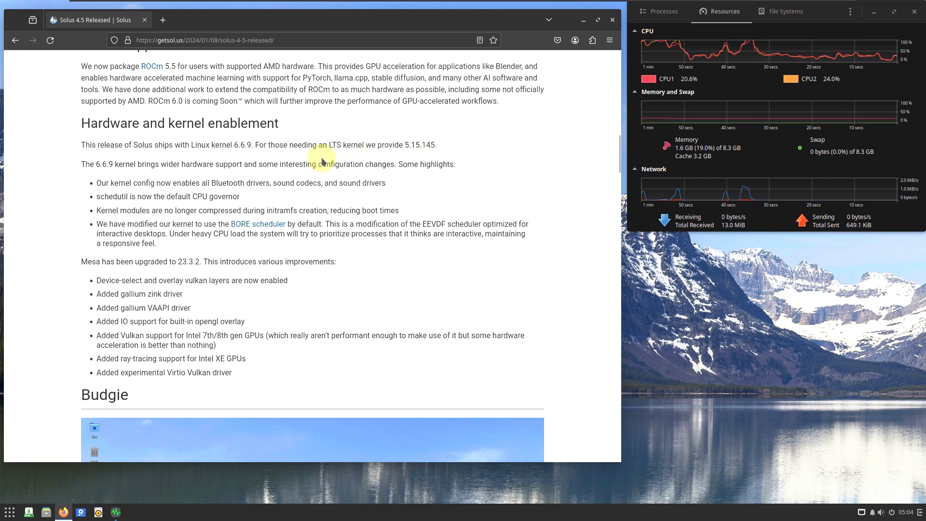
{"action": "scroll", "coordinate": [299, 174], "scroll_direction": "down", "scroll_amount": 5}
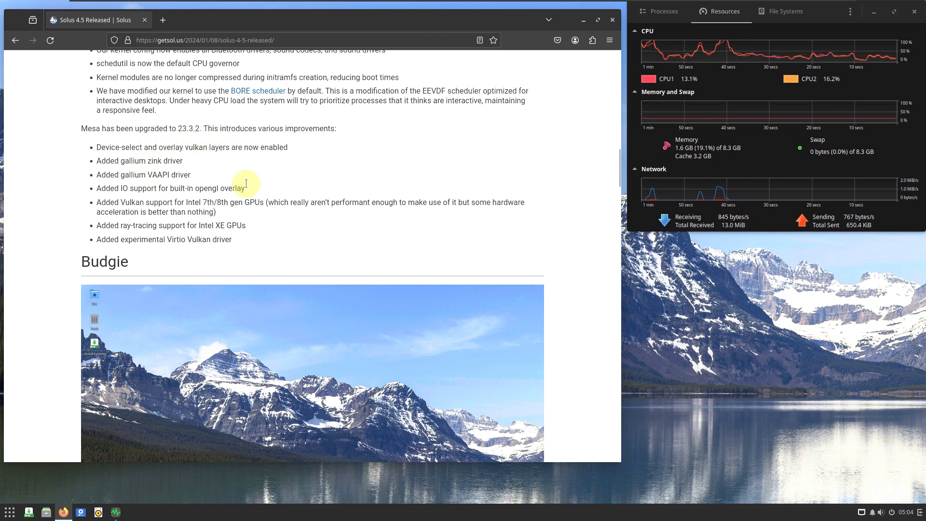
- Review the release notes' Budgie section, including dark style preference, trash applet and quality-of-life improvements, and glance at the GNOME section
{"action": "scroll", "coordinate": [178, 158], "scroll_direction": "down", "scroll_amount": 7}
{"action": "scroll", "coordinate": [178, 158], "scroll_direction": "down", "scroll_amount": 5}
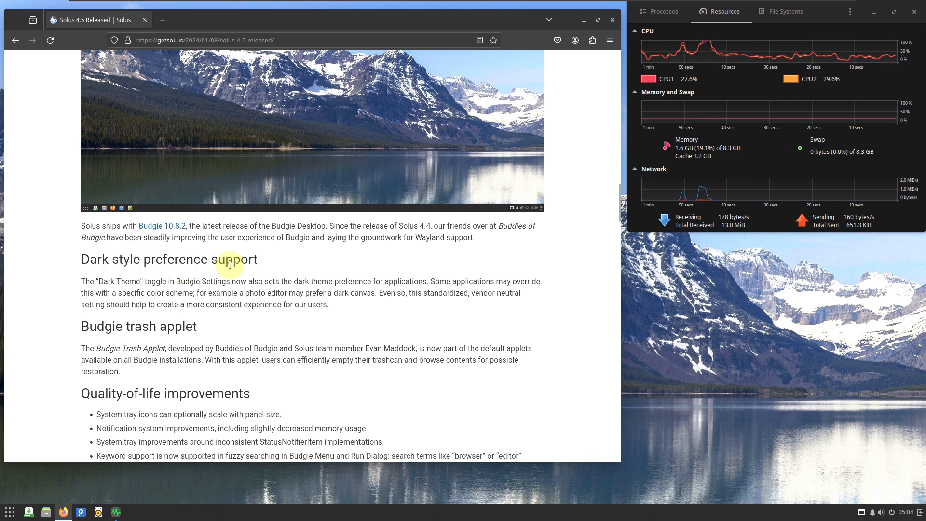
{"action": "scroll", "coordinate": [145, 289], "scroll_direction": "down", "scroll_amount": 5}
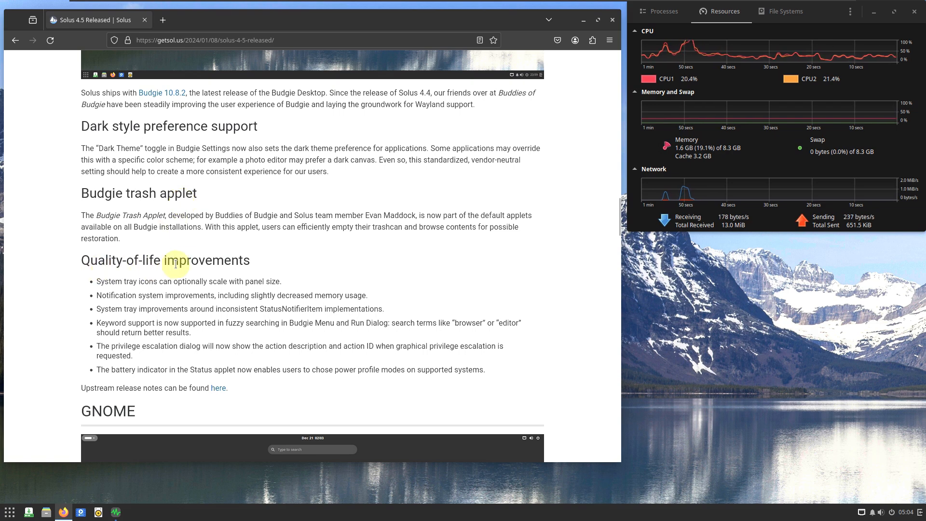
{"action": "scroll", "coordinate": [217, 241], "scroll_direction": "down", "scroll_amount": 10}
{"action": "scroll", "coordinate": [205, 201], "scroll_direction": "down", "scroll_amount": 10}
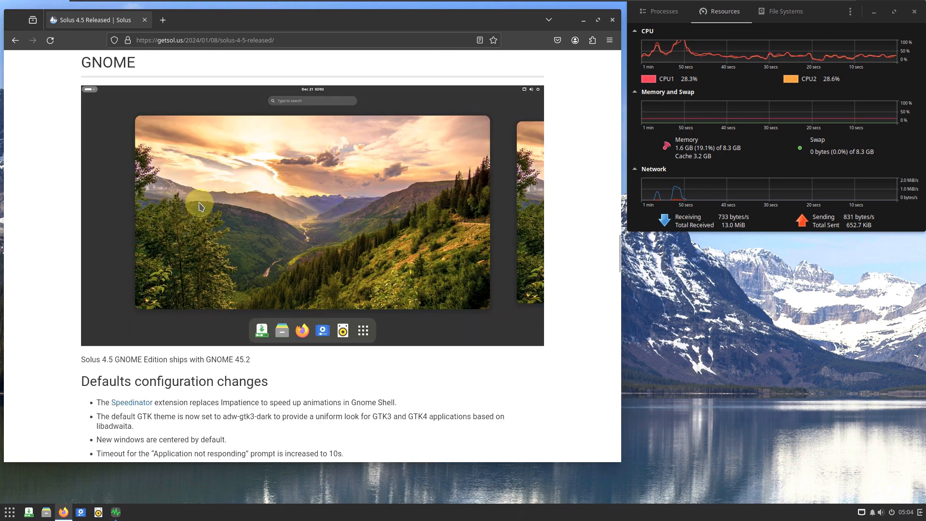
{"action": "scroll", "coordinate": [155, 393], "scroll_direction": "up", "scroll_amount": 8}
{"action": "scroll", "coordinate": [179, 336], "scroll_direction": "up", "scroll_amount": 14}
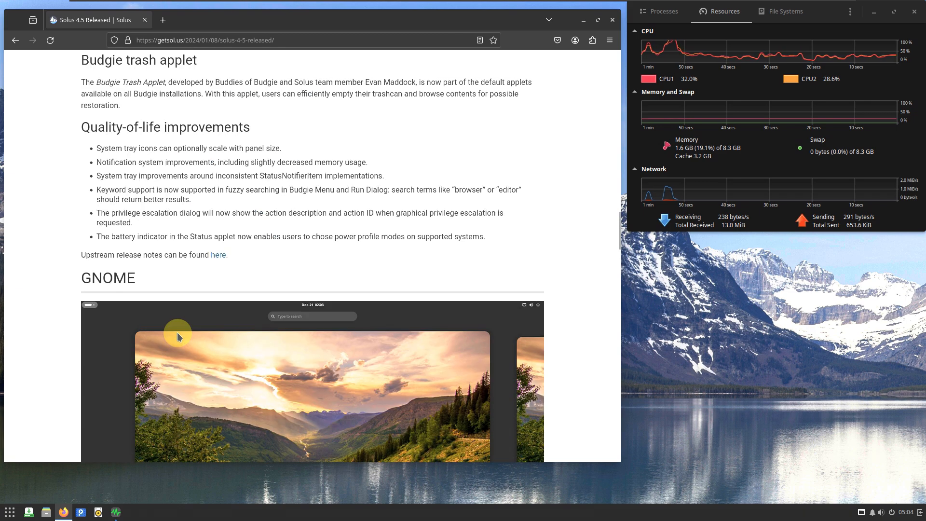
- Look through the Plasma and XFCE edition sections and the Future of MATE installations section of the release notes
{"action": "scroll", "coordinate": [180, 331], "scroll_direction": "down", "scroll_amount": 9}
{"action": "scroll", "coordinate": [164, 236], "scroll_direction": "down", "scroll_amount": 20}
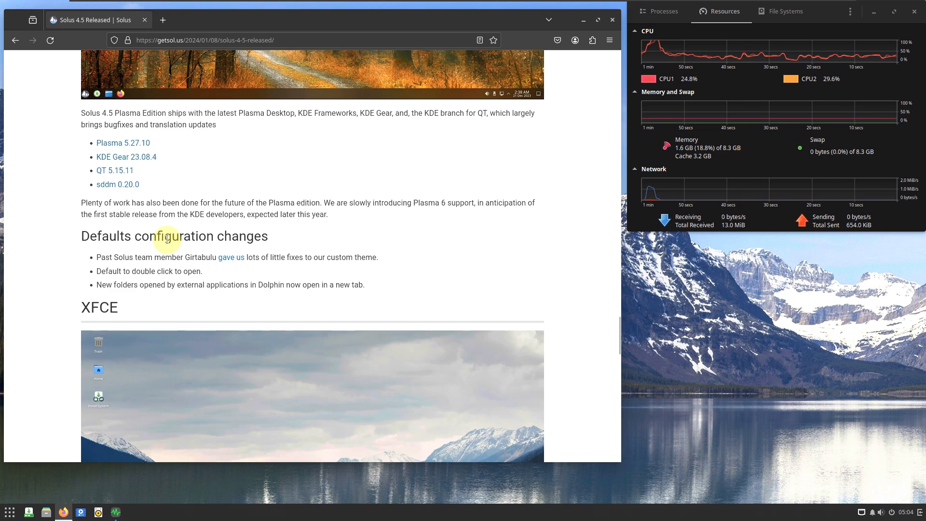
{"action": "scroll", "coordinate": [167, 240], "scroll_direction": "down", "scroll_amount": 20}
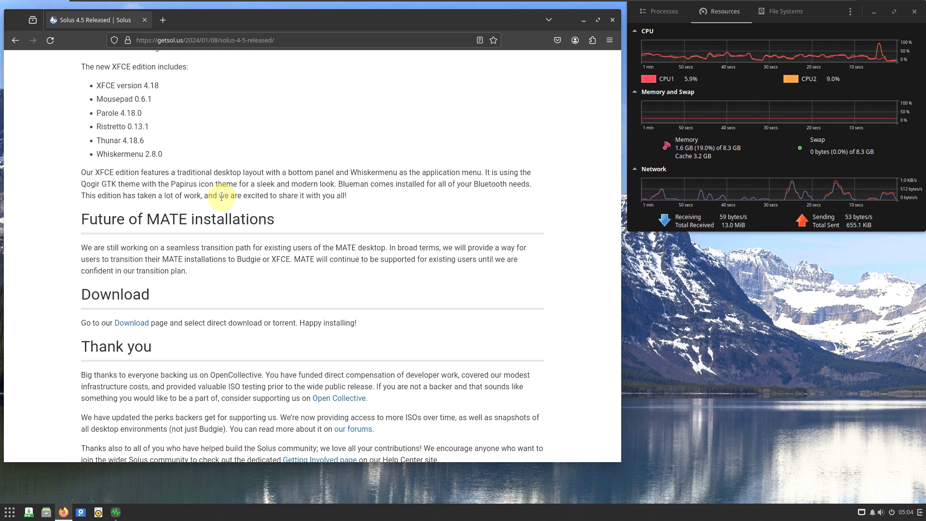
{"action": "scroll", "coordinate": [222, 197], "scroll_direction": "up", "scroll_amount": 3}
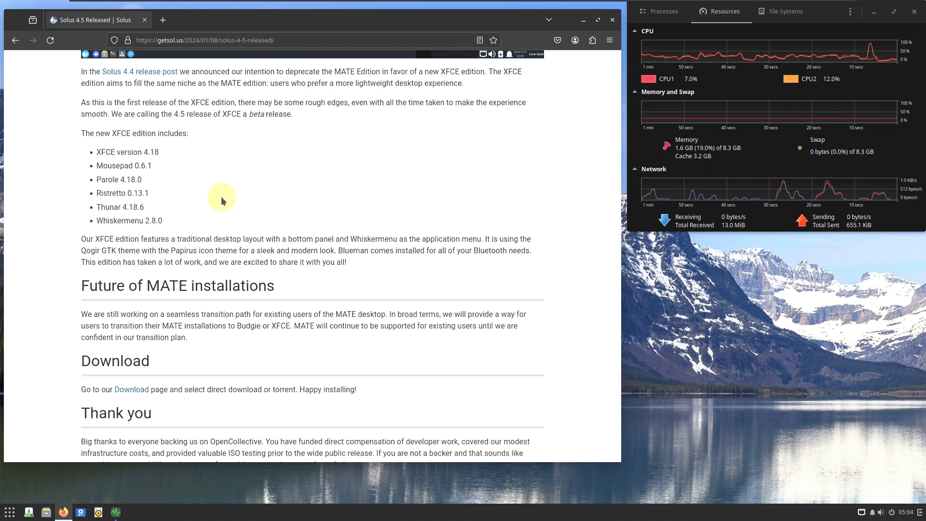
{"action": "scroll", "coordinate": [221, 196], "scroll_direction": "up", "scroll_amount": 5}
{"action": "scroll", "coordinate": [222, 199], "scroll_direction": "up", "scroll_amount": 20}
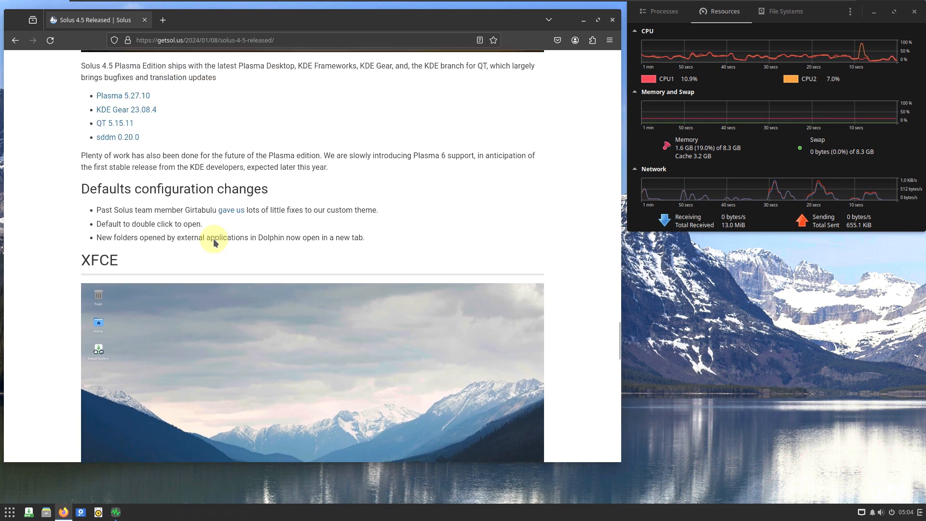
- Return to the beginning of the release article and glance over its introduction, Installer and Default applications sections again
{"action": "scroll", "coordinate": [213, 238], "scroll_direction": "up", "scroll_amount": 20}
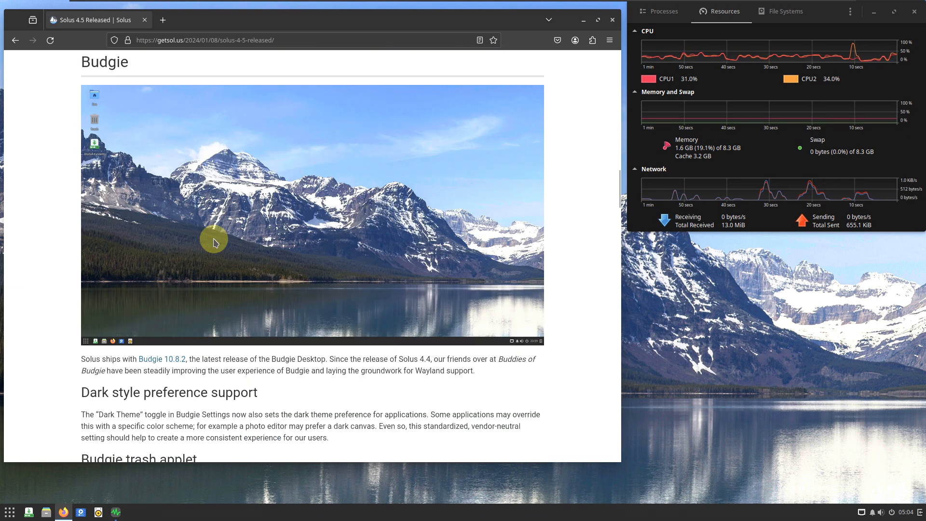
{"action": "scroll", "coordinate": [215, 242], "scroll_direction": "up", "scroll_amount": 20}
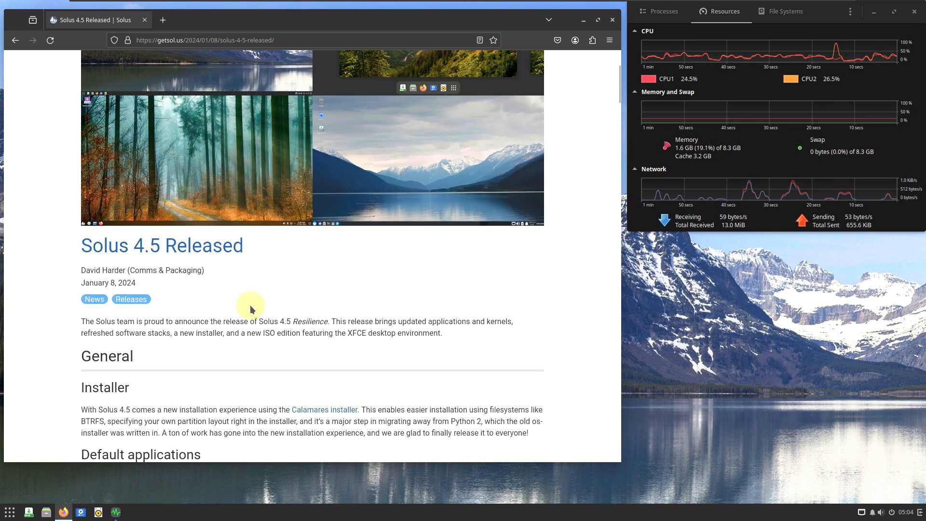
{"action": "scroll", "coordinate": [249, 307], "scroll_direction": "down", "scroll_amount": 5}
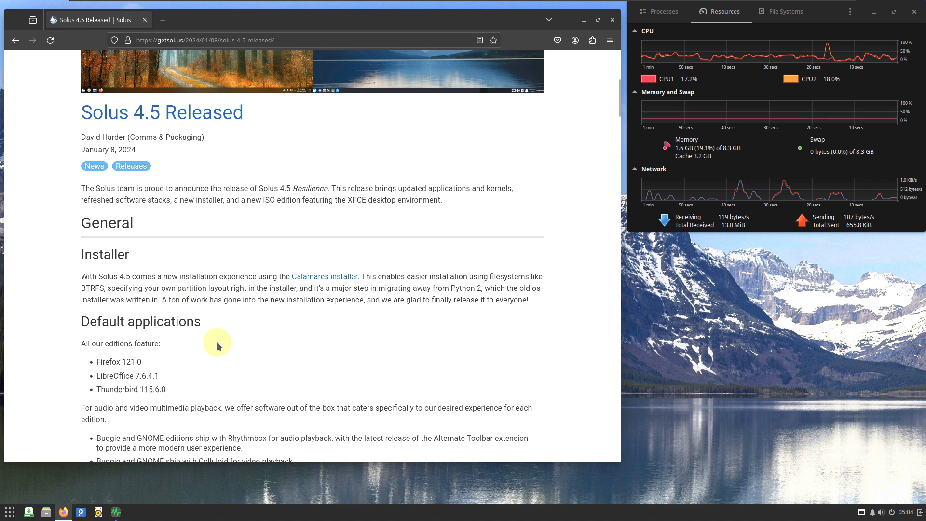
{"action": "scroll", "coordinate": [224, 279], "scroll_direction": "up", "scroll_amount": 10}
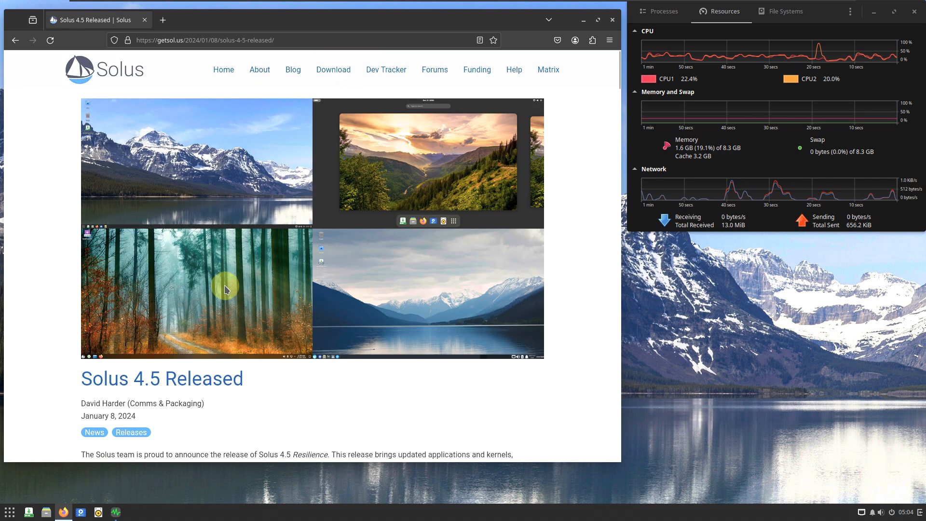
- Go back to the Solus home page and open the Download page at its list of editions
{"action": "left_click", "coordinate": [103, 86]}
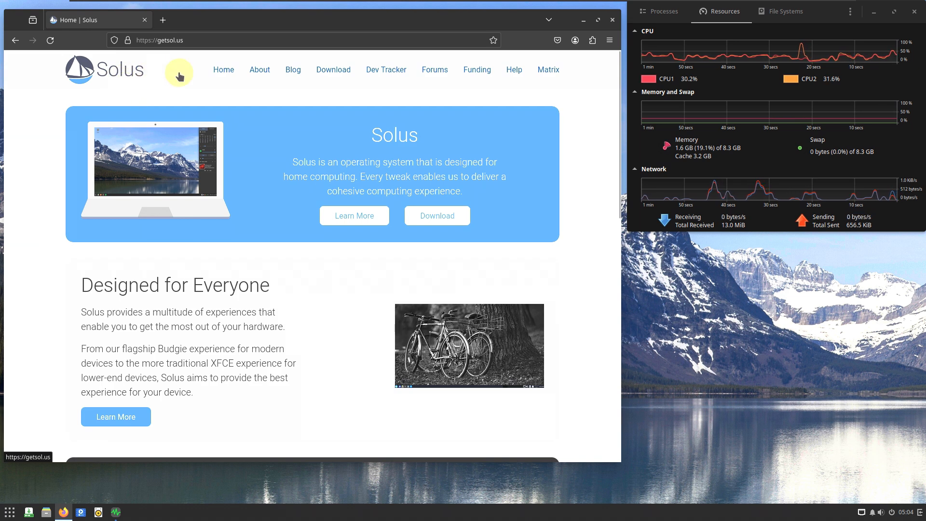
{"action": "left_click", "coordinate": [330, 216]}
{"action": "scroll", "coordinate": [325, 210], "scroll_direction": "down", "scroll_amount": 2}
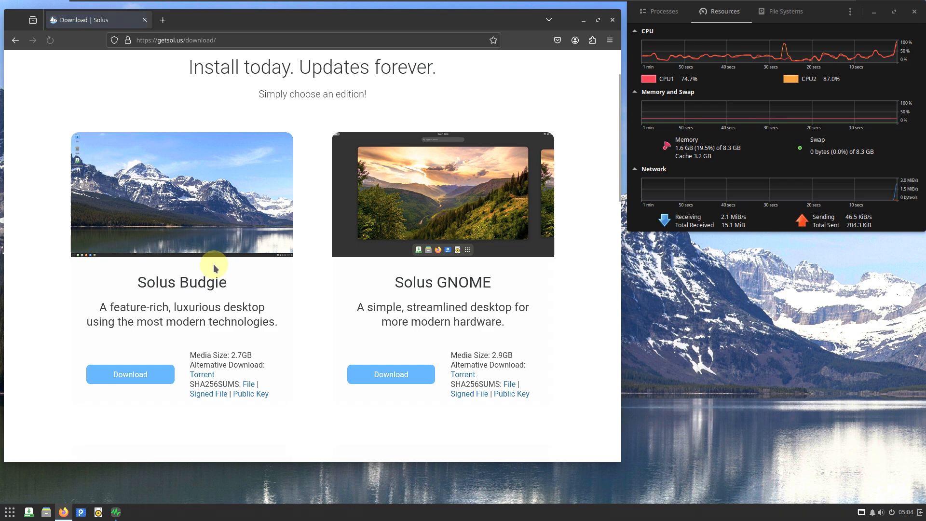
- Examine the Plasma and XFCE-Beta download entries and the System Requirements under More Information
{"action": "scroll", "coordinate": [217, 269], "scroll_direction": "down", "scroll_amount": 4}
{"action": "scroll", "coordinate": [215, 269], "scroll_direction": "down", "scroll_amount": 6}
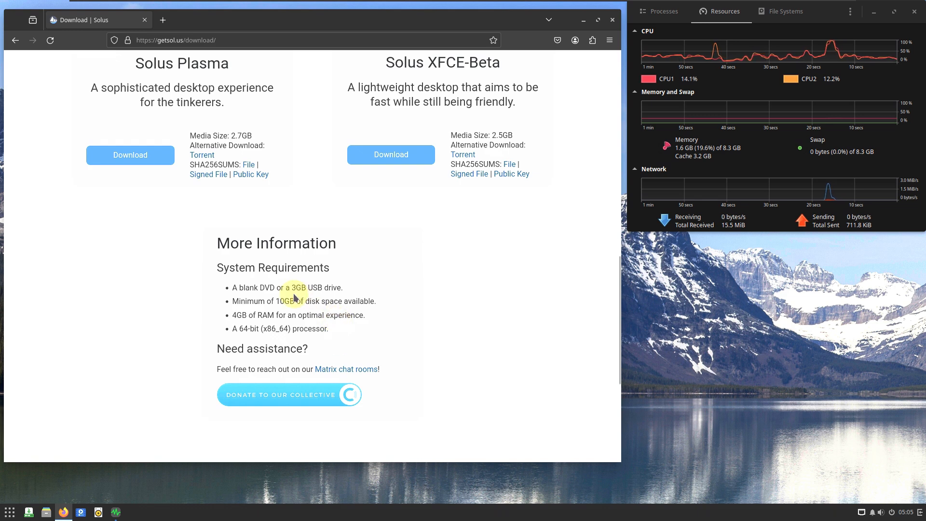
{"action": "scroll", "coordinate": [282, 284], "scroll_direction": "up", "scroll_amount": 3}
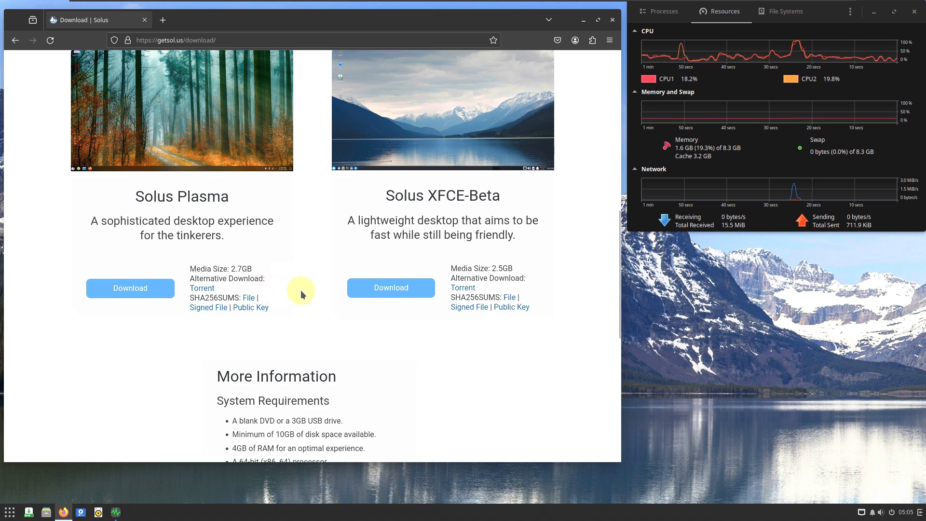
{"action": "scroll", "coordinate": [305, 302], "scroll_direction": "up", "scroll_amount": 2}
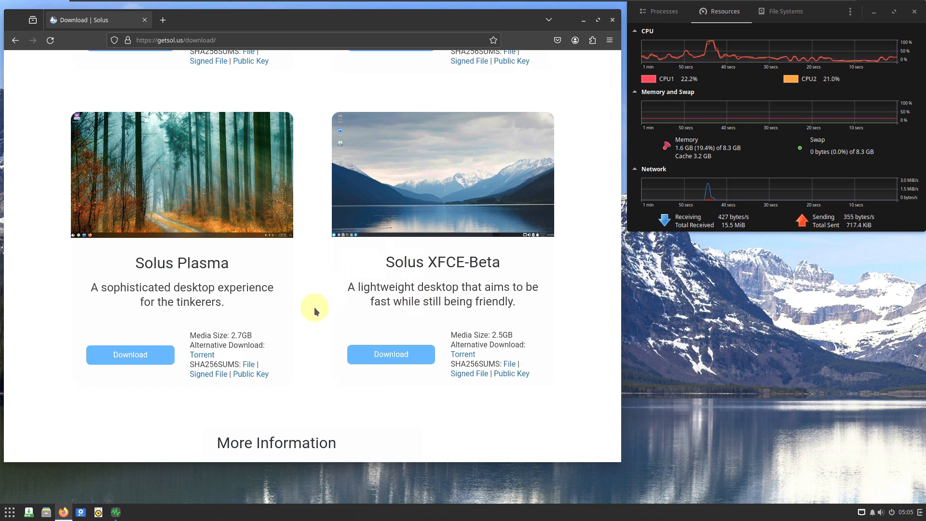
{"action": "scroll", "coordinate": [314, 307], "scroll_direction": "up", "scroll_amount": 4}
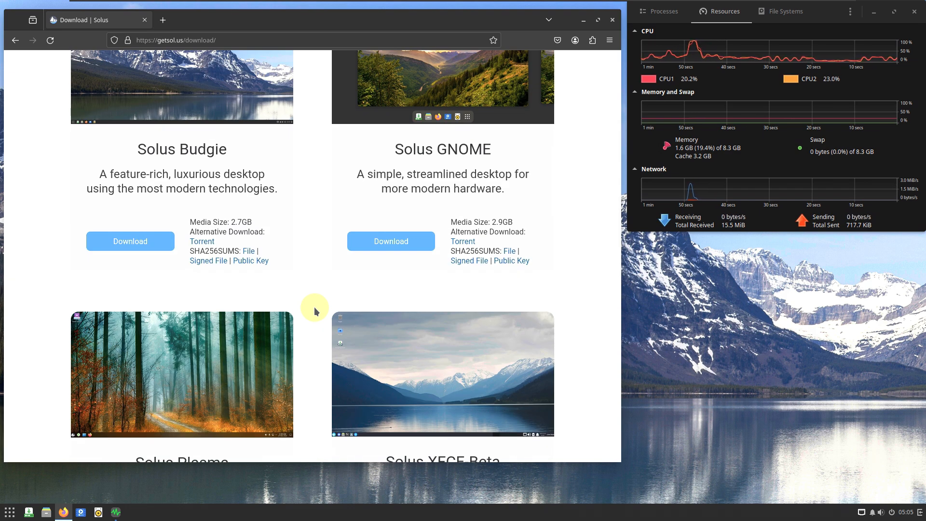
{"action": "scroll", "coordinate": [314, 309], "scroll_direction": "down", "scroll_amount": 5}
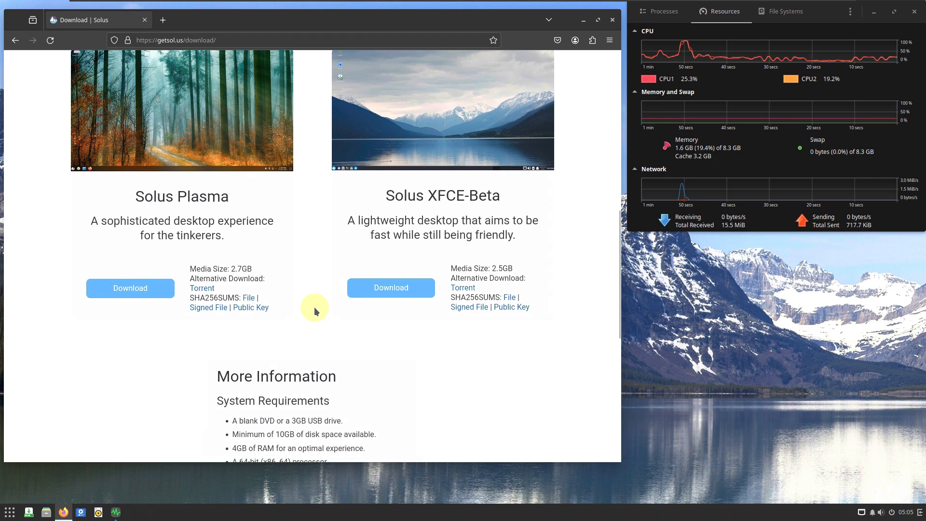
{"action": "scroll", "coordinate": [314, 308], "scroll_direction": "down", "scroll_amount": 3}
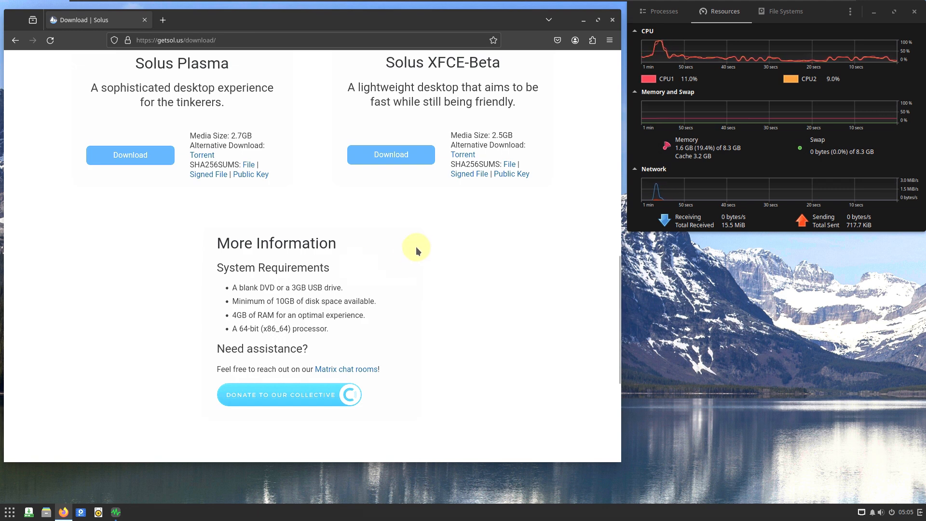
- Compare the Budgie, GNOME, Plasma and XFCE-Beta editions' descriptions and media sizes on the Download page
{"action": "scroll", "coordinate": [413, 255], "scroll_direction": "up", "scroll_amount": 2}
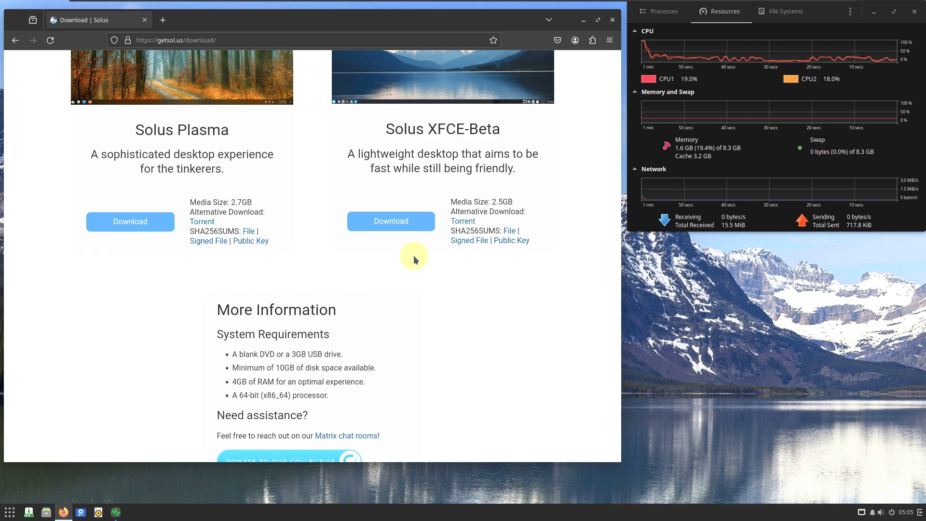
{"action": "scroll", "coordinate": [406, 251], "scroll_direction": "up", "scroll_amount": 4}
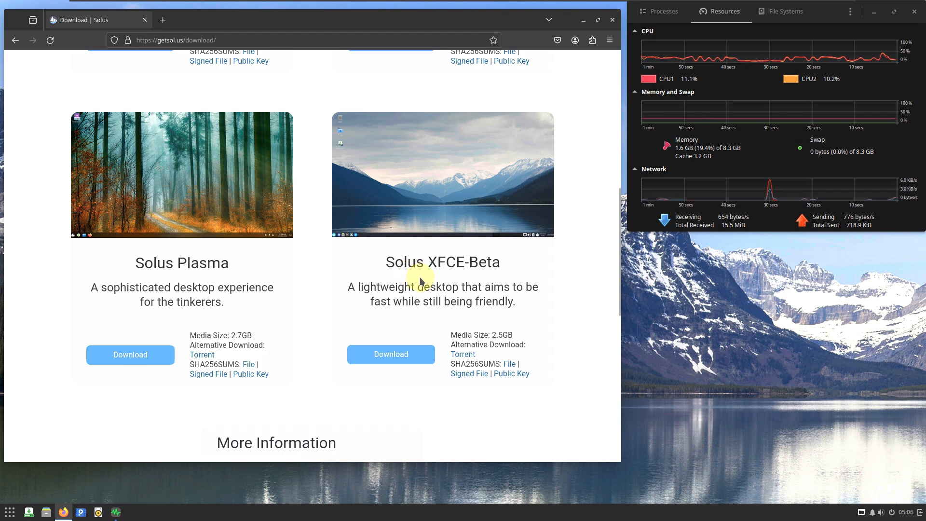
{"action": "scroll", "coordinate": [422, 280], "scroll_direction": "up", "scroll_amount": 7}
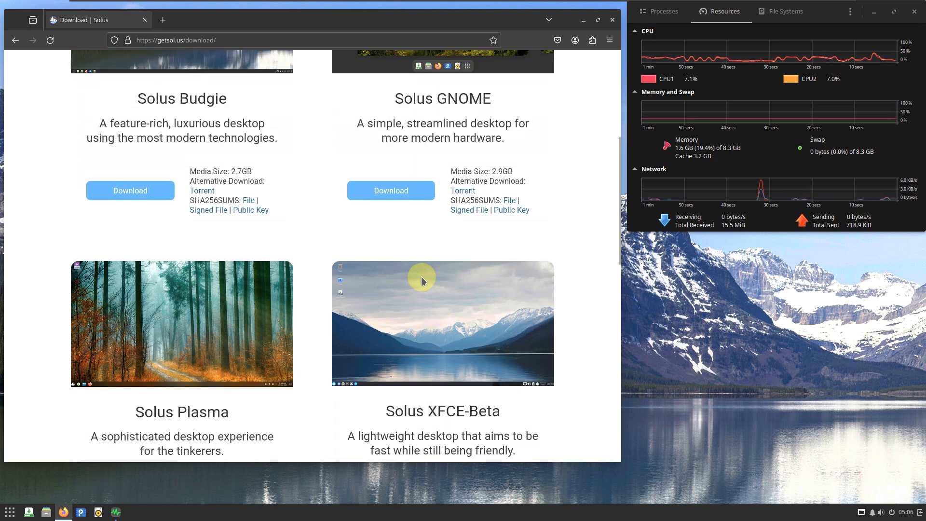
{"action": "scroll", "coordinate": [382, 348], "scroll_direction": "down", "scroll_amount": 5}
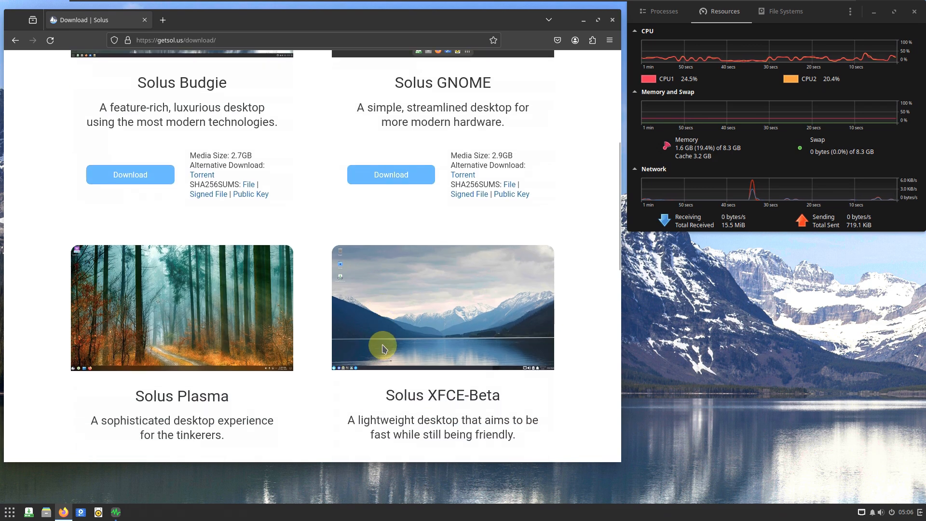
{"action": "scroll", "coordinate": [293, 340], "scroll_direction": "up", "scroll_amount": 1}
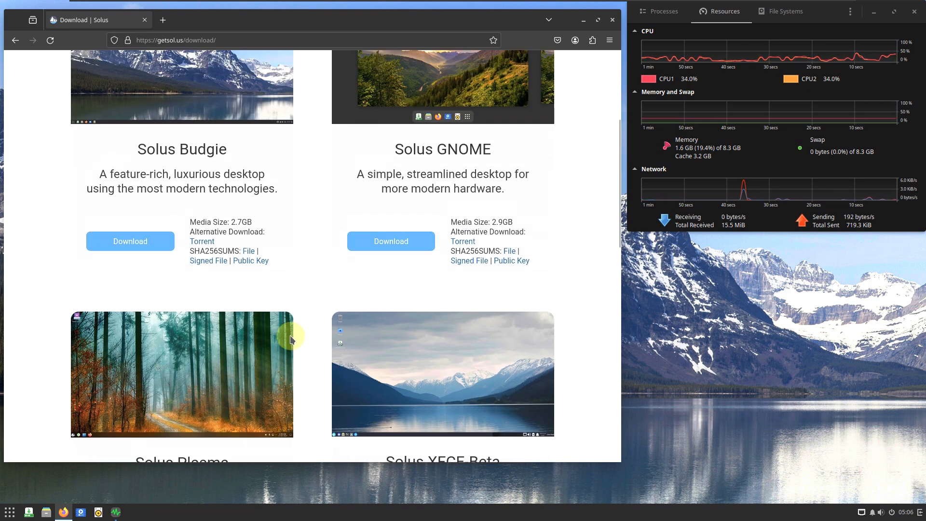
{"action": "scroll", "coordinate": [293, 339], "scroll_direction": "down", "scroll_amount": 2}
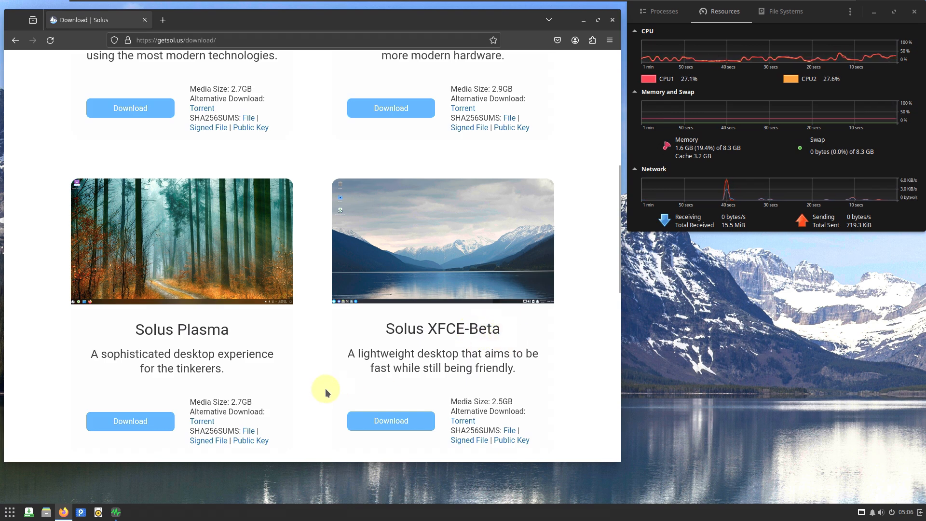
{"action": "scroll", "coordinate": [324, 389], "scroll_direction": "up", "scroll_amount": 3}
{"action": "scroll", "coordinate": [463, 396], "scroll_direction": "down", "scroll_amount": 2}
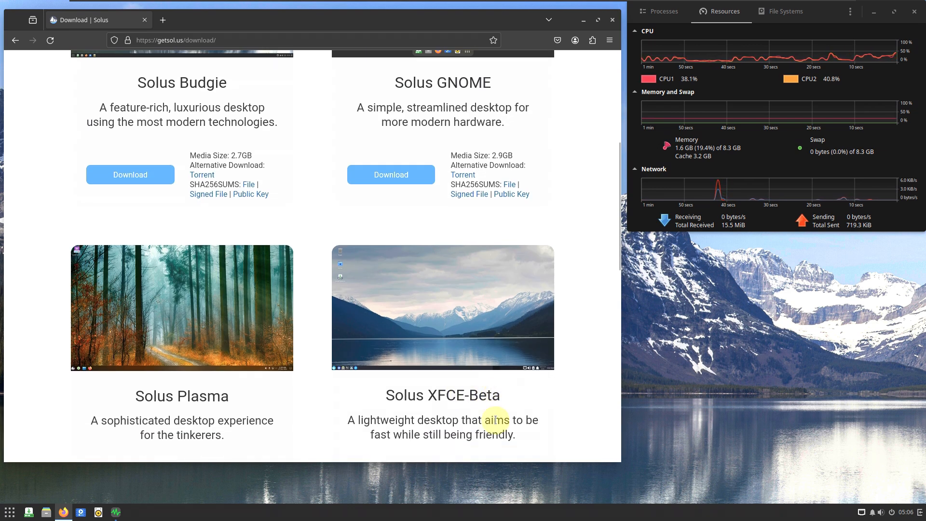
- Return to the beginning of the Download page and close the browser
{"action": "scroll", "coordinate": [364, 413], "scroll_direction": "up", "scroll_amount": 3}
{"action": "scroll", "coordinate": [369, 418], "scroll_direction": "up", "scroll_amount": 1}
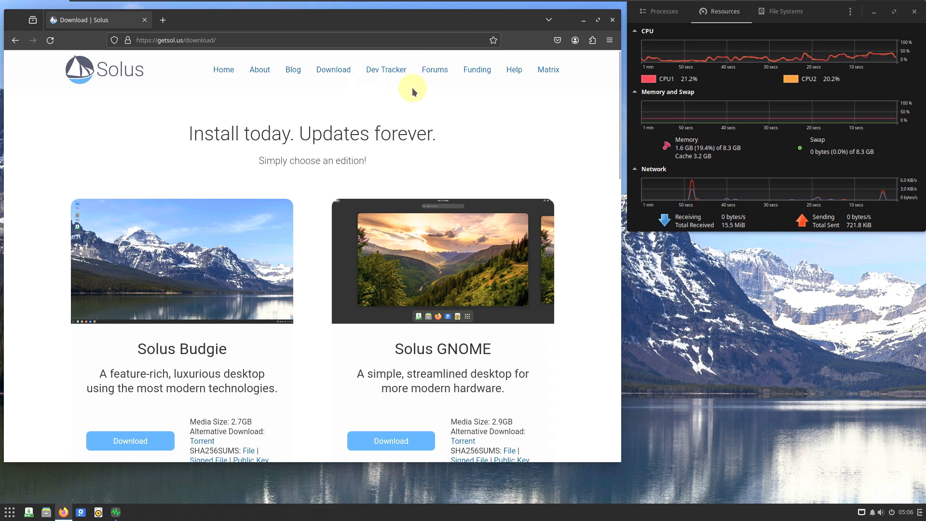
{"action": "left_click", "coordinate": [613, 21]}
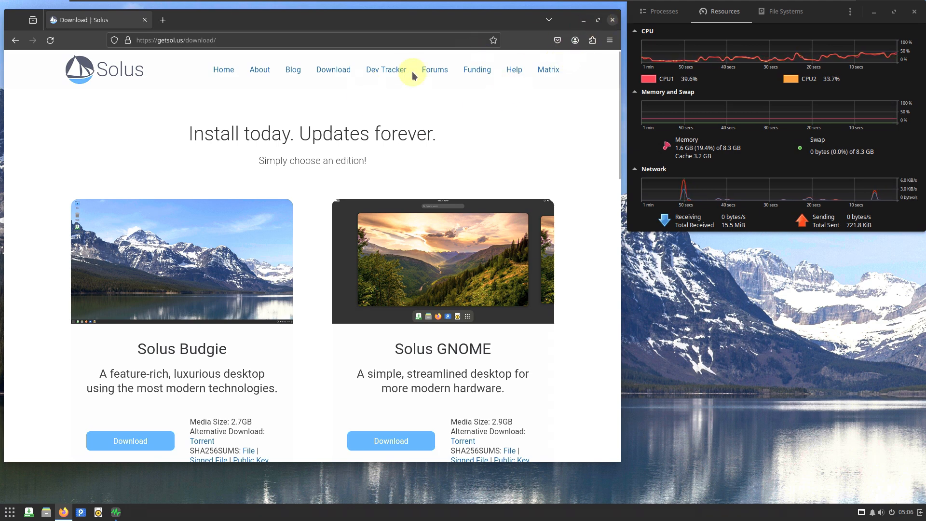
- Launch Terminal from the System Tools applications and enlarge its window to fill the desktop area beside the system monitor
{"action": "left_click", "coordinate": [10, 512]}
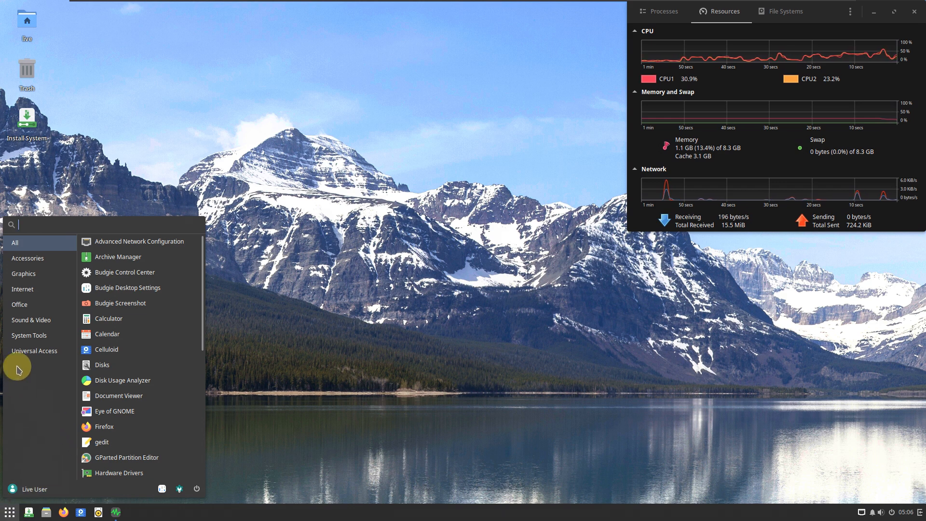
{"action": "left_click", "coordinate": [38, 336]}
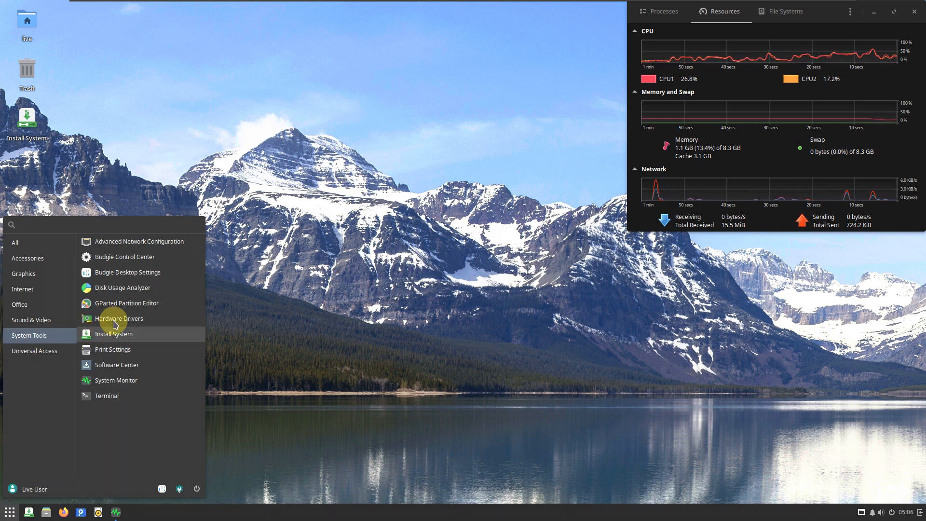
{"action": "left_click", "coordinate": [120, 396]}
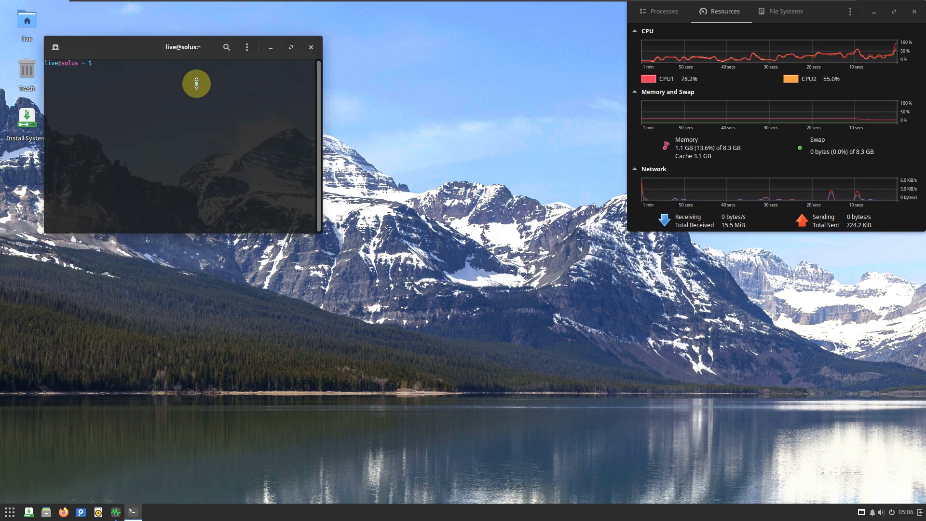
{"action": "left_click_drag", "start_coordinate": [173, 48], "coordinate": [127, 20]}
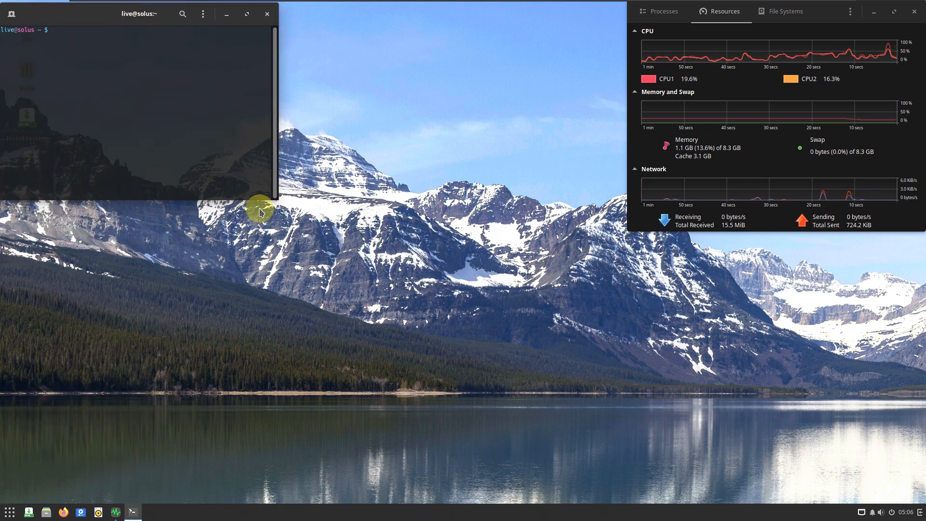
{"action": "left_click_drag", "start_coordinate": [279, 200], "coordinate": [626, 498]}
- Check the terminal's version in its About information and close it
{"action": "left_click", "coordinate": [543, 14]}
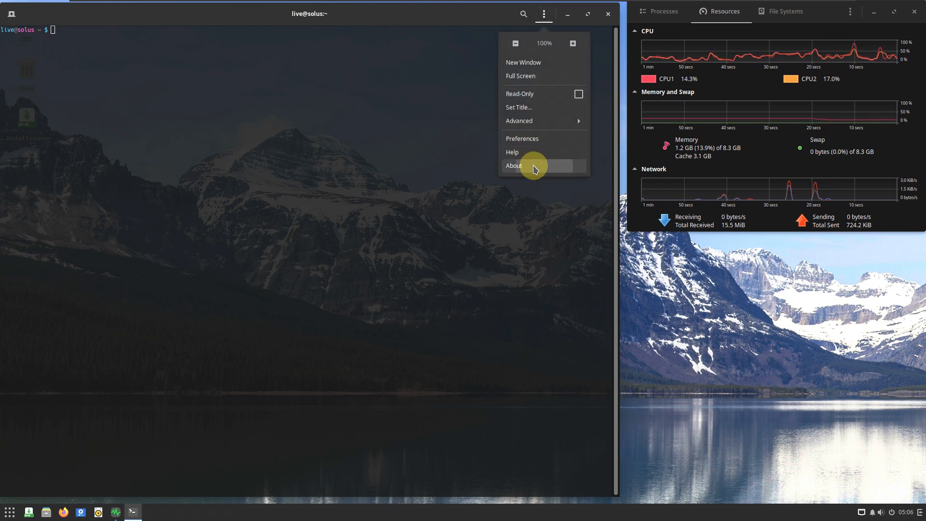
{"action": "left_click", "coordinate": [534, 168]}
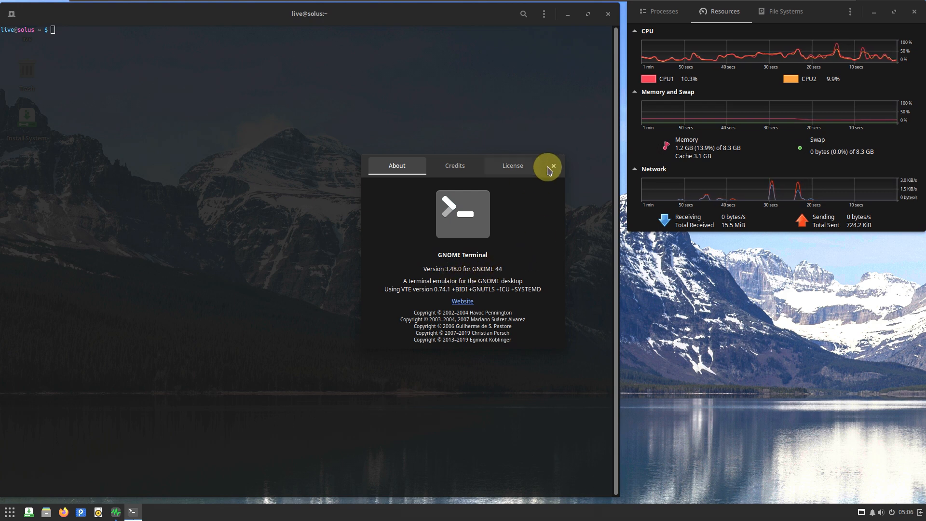
{"action": "left_click", "coordinate": [551, 167]}
- Turn off the use of system theme colors in the Unnamed terminal profile and close the preferences
{"action": "left_click", "coordinate": [543, 13]}
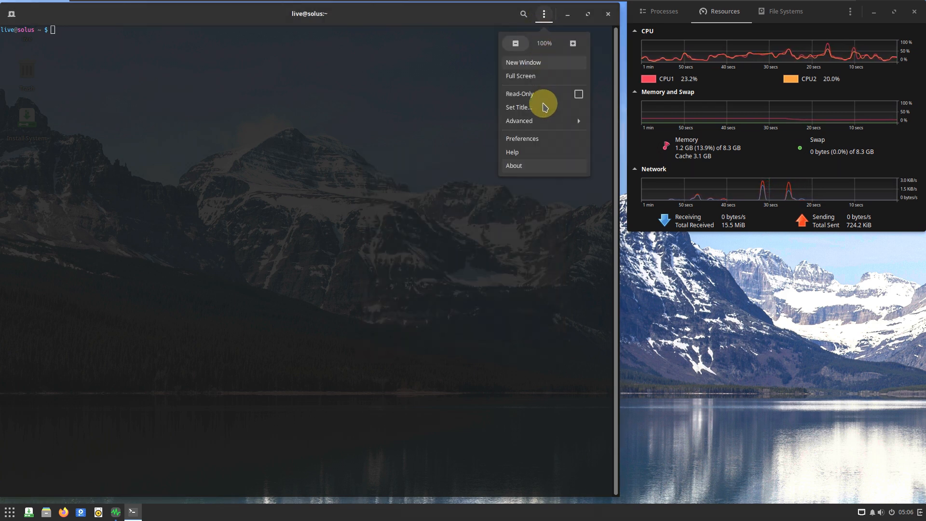
{"action": "left_click", "coordinate": [248, 169]}
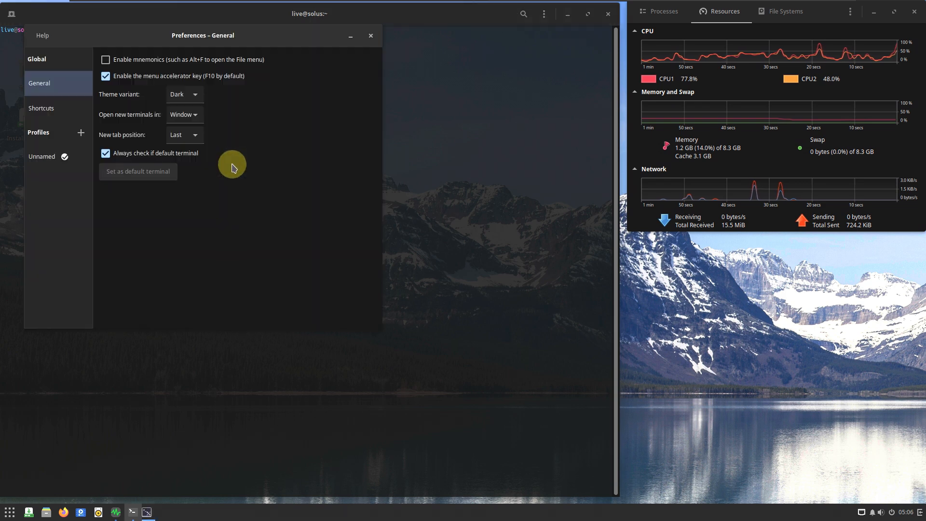
{"action": "left_click", "coordinate": [63, 159]}
{"action": "left_click", "coordinate": [139, 57]}
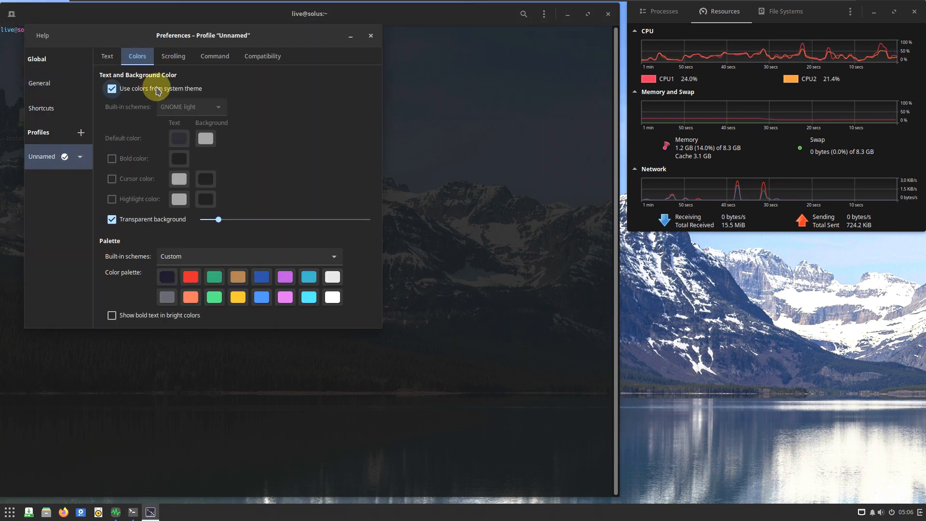
{"action": "left_click", "coordinate": [153, 88]}
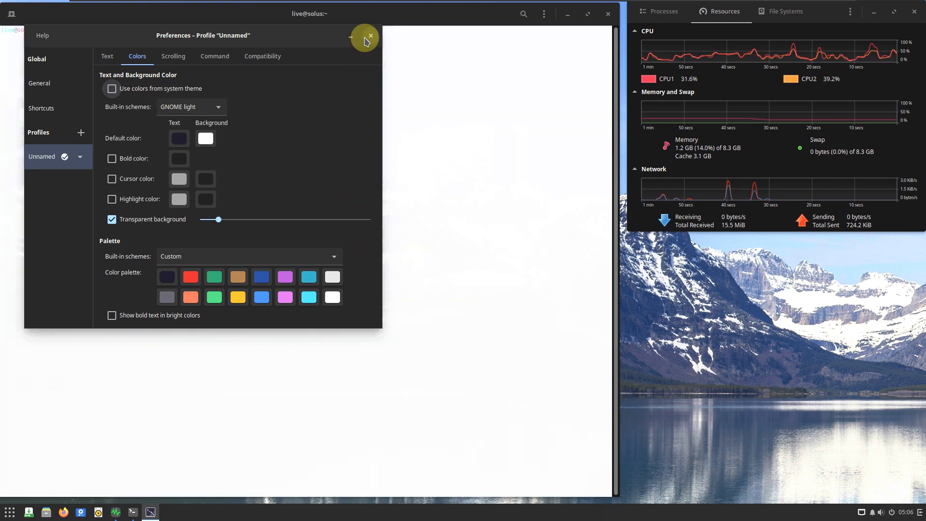
{"action": "left_click", "coordinate": [370, 36]}
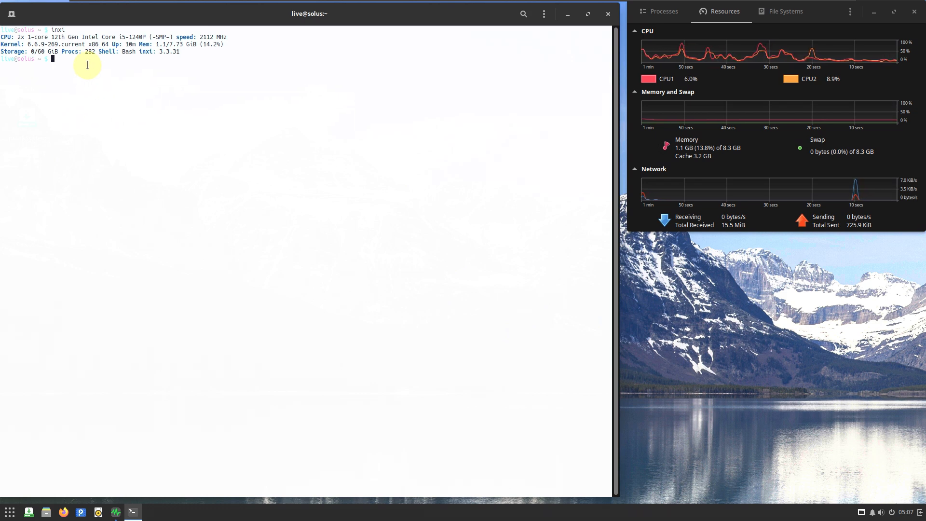
- Print the basic system report with inxi -b and the graphics report with inxi -G
{"action": "type", "text": "inxi -b"}
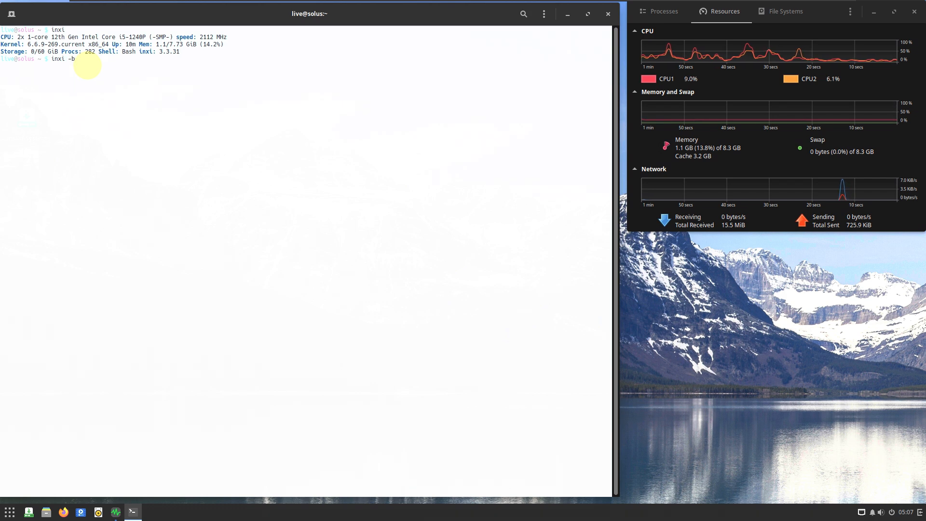
{"action": "key", "text": "Return"}
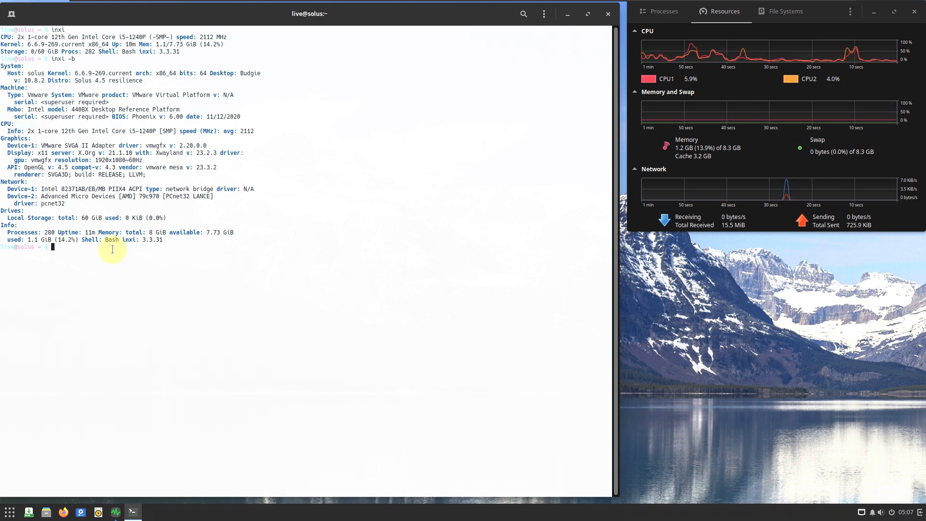
{"action": "type", "text": "inxi "}
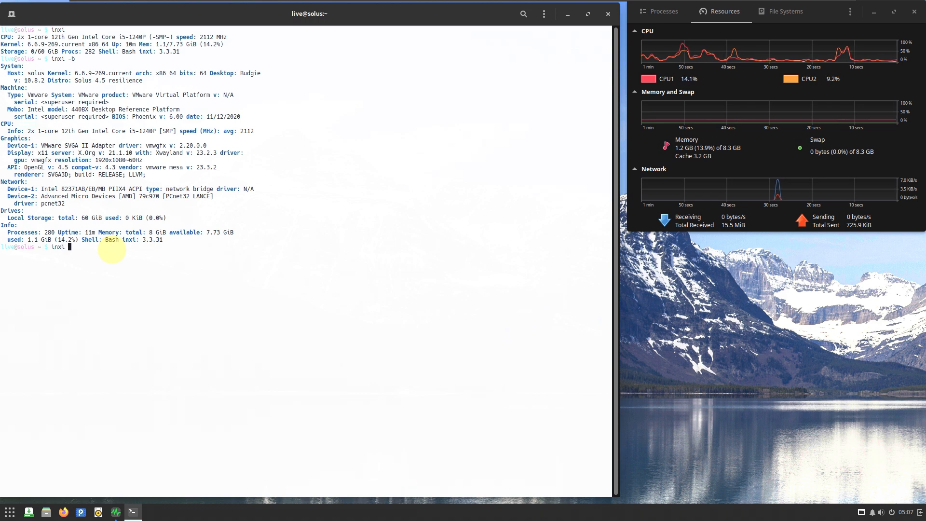
{"action": "type", "text": "-G"}
{"action": "key", "text": "Return"}
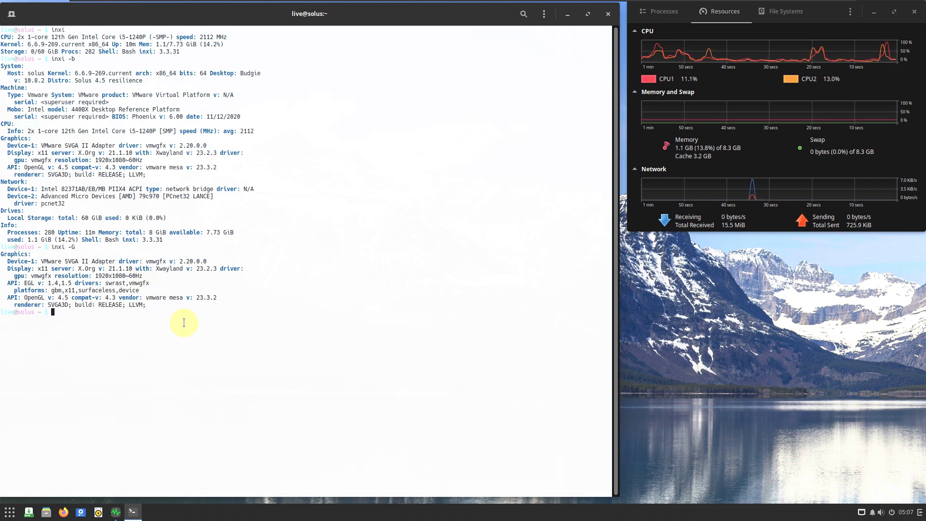
- Try to show a system summary with neofetch
{"action": "type", "text": "neo"}
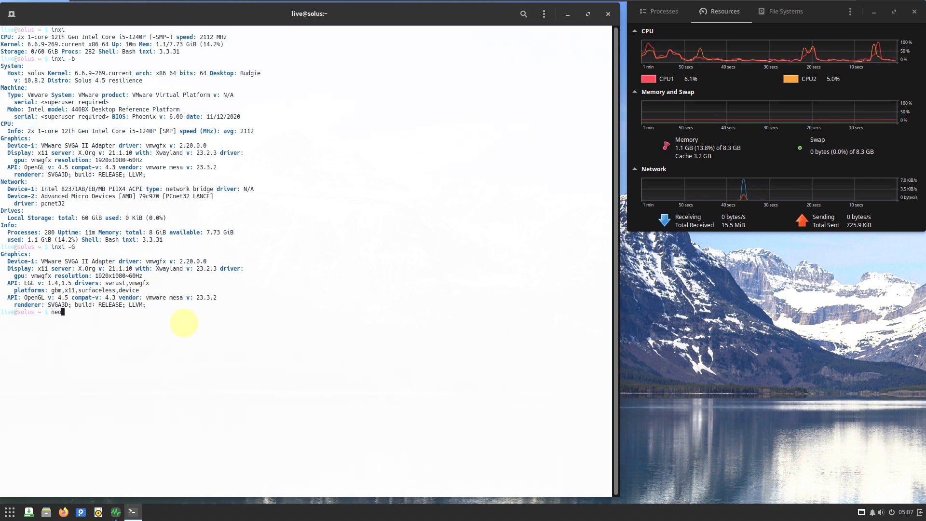
{"action": "type", "text": "fetch"}
{"action": "key", "text": "Return"}
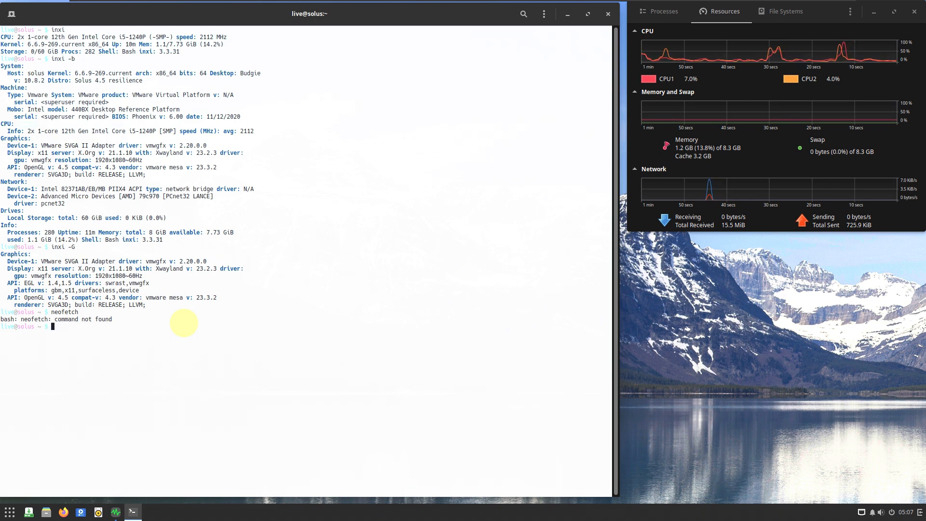
- Print the full hardware report with inxi -F and the contents of /etc/issue with cat
{"action": "type", "text": "inxi -F"}
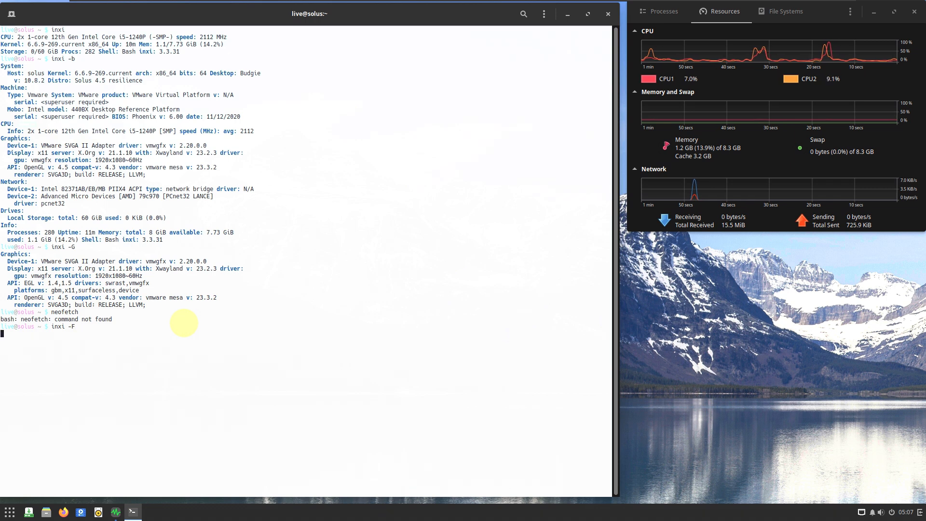
{"action": "key", "text": "Return"}
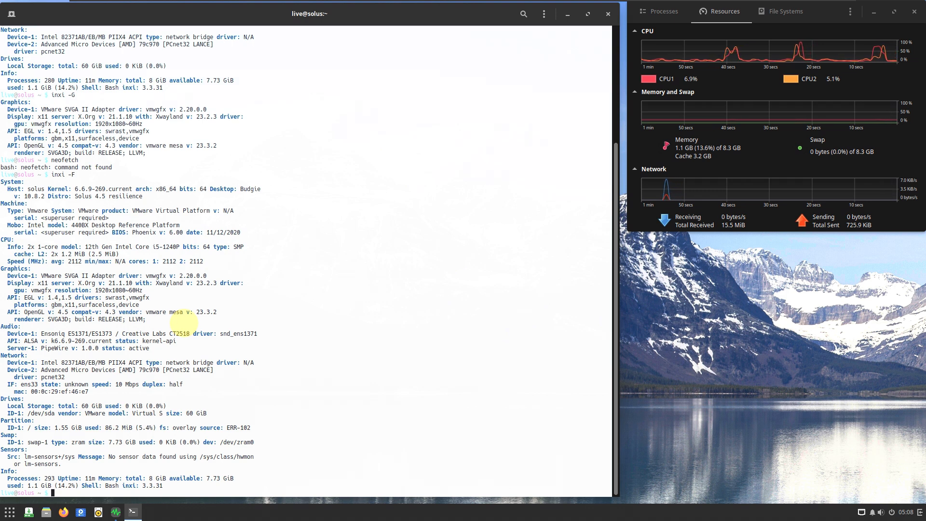
{"action": "type", "text": "cat /etc/issue"}
{"action": "key", "text": "Return"}
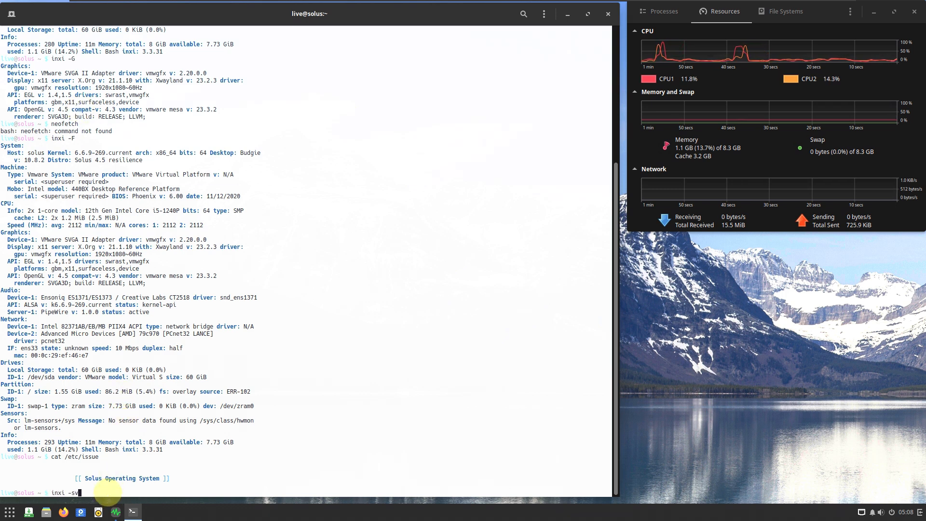
- Run inxi -sv8 and examine its report from the system and CPU details down to the repositories and processes
{"action": "key", "text": "Return"}
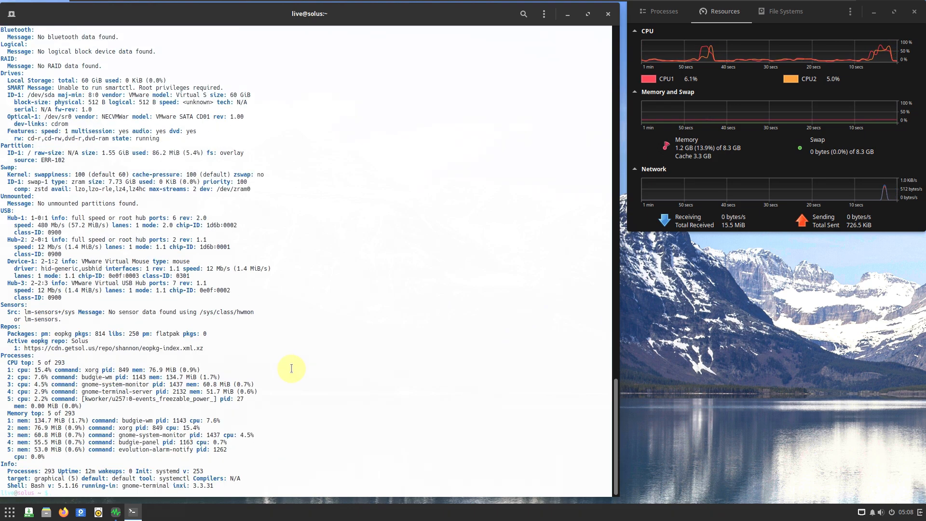
{"action": "scroll", "coordinate": [292, 369], "scroll_direction": "up", "scroll_amount": 20}
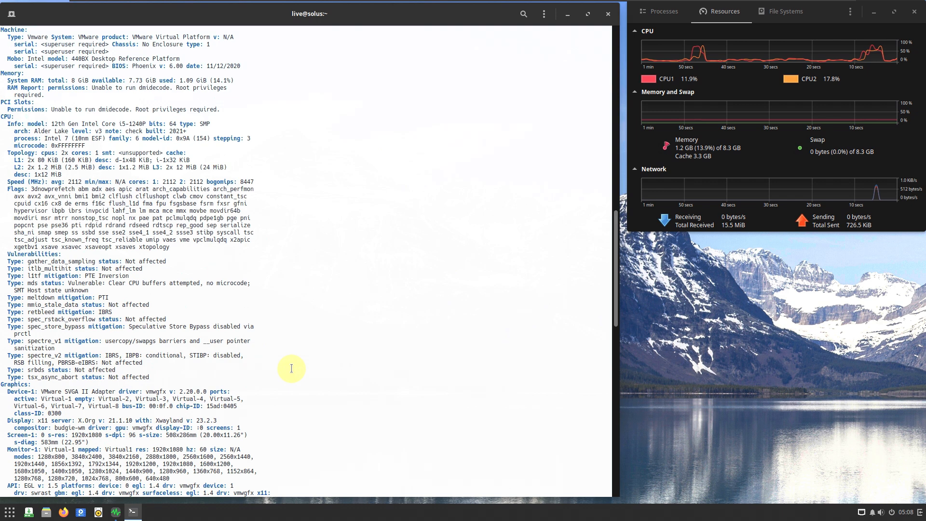
{"action": "scroll", "coordinate": [291, 368], "scroll_direction": "up", "scroll_amount": 5}
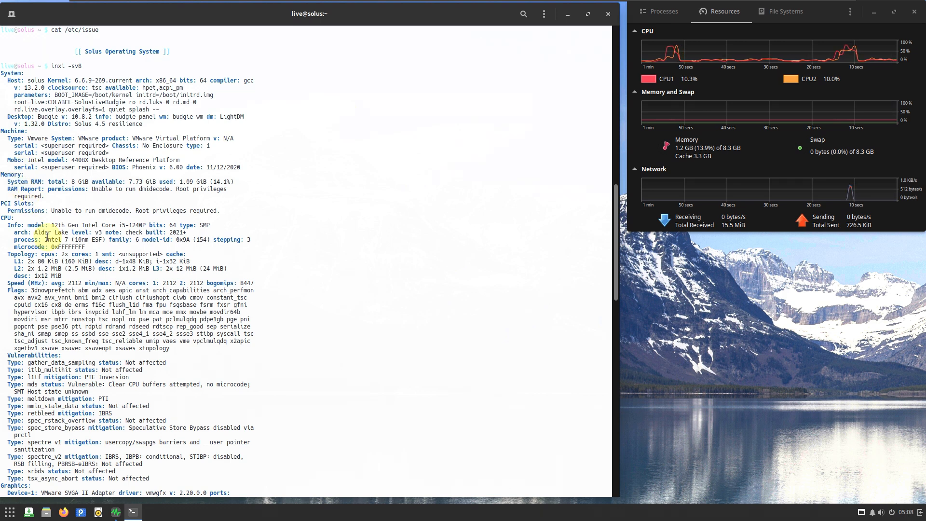
{"action": "scroll", "coordinate": [46, 236], "scroll_direction": "down", "scroll_amount": 2}
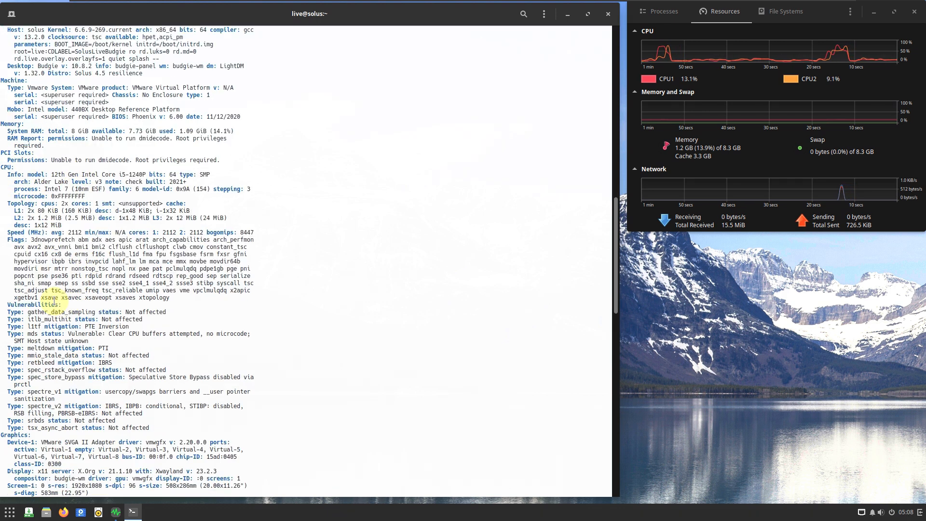
{"action": "scroll", "coordinate": [286, 228], "scroll_direction": "down", "scroll_amount": 7}
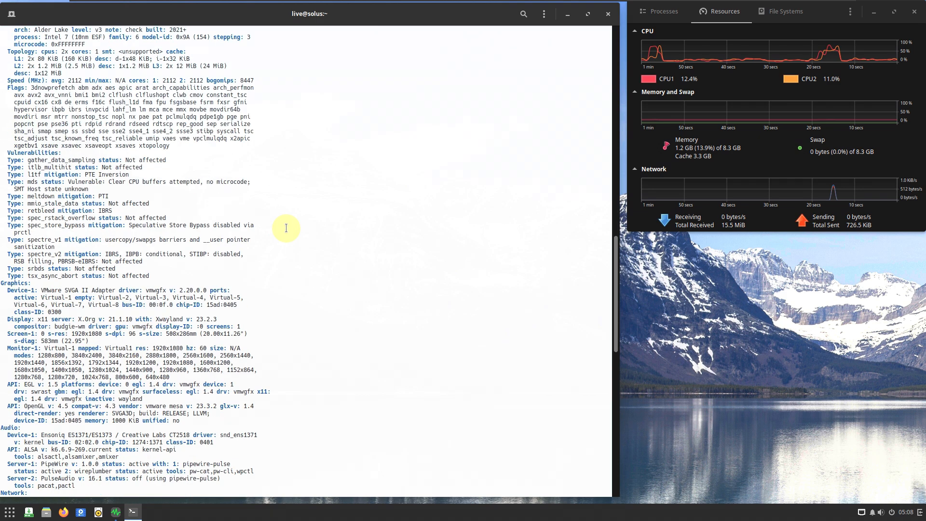
{"action": "scroll", "coordinate": [286, 229], "scroll_direction": "down", "scroll_amount": 2}
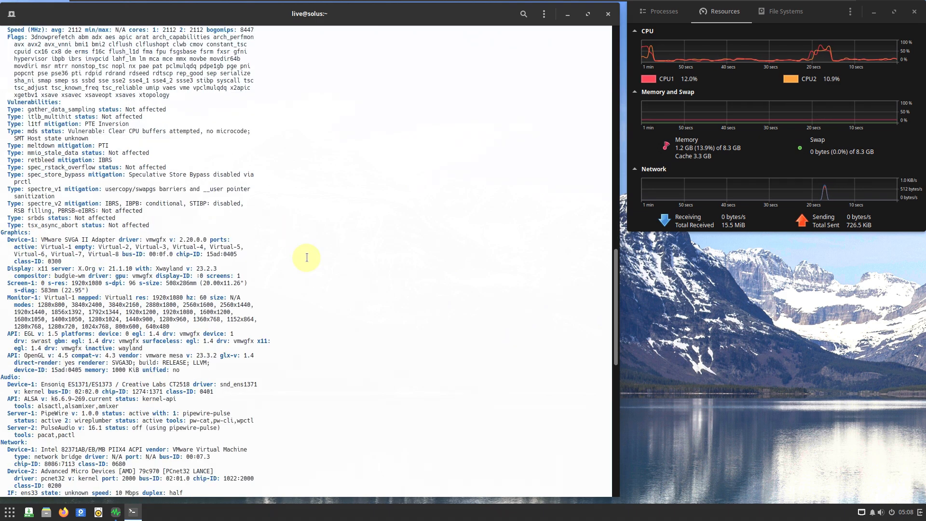
{"action": "scroll", "coordinate": [128, 351], "scroll_direction": "down", "scroll_amount": 9}
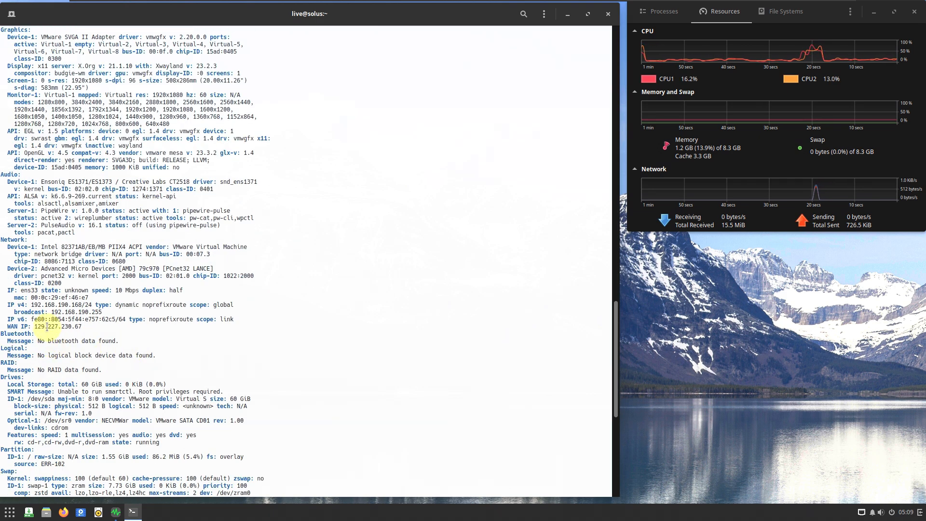
{"action": "scroll", "coordinate": [169, 341], "scroll_direction": "down", "scroll_amount": 7}
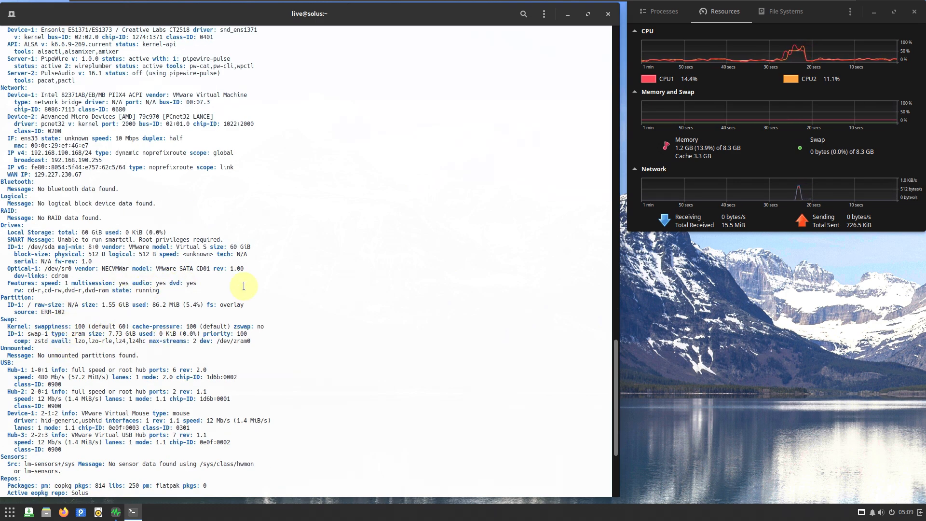
{"action": "scroll", "coordinate": [239, 284], "scroll_direction": "down", "scroll_amount": 7}
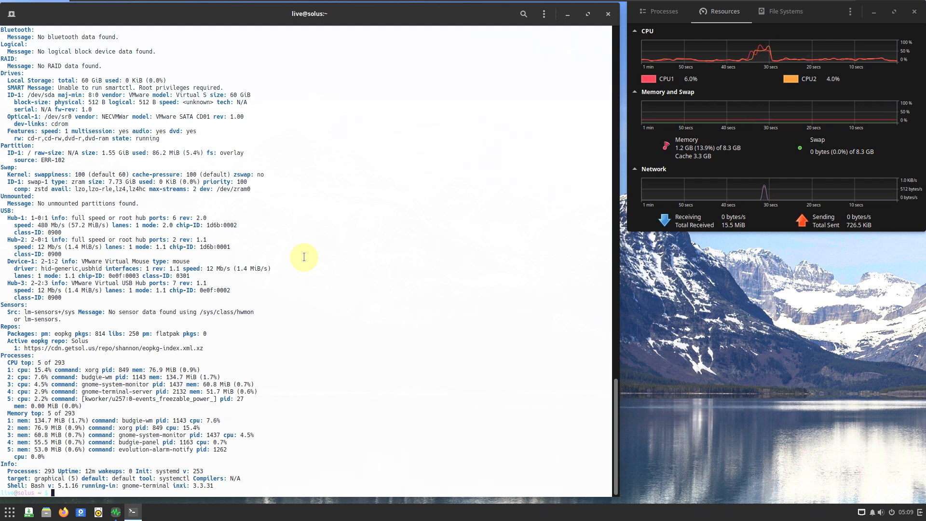
- Try to start htop and close the terminal window
{"action": "type", "text": "htop"}
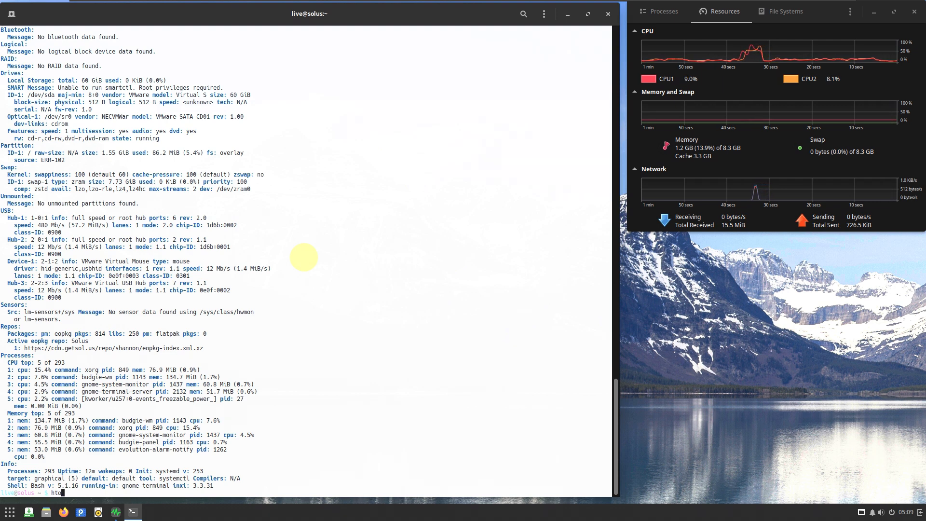
{"action": "key", "text": "Return"}
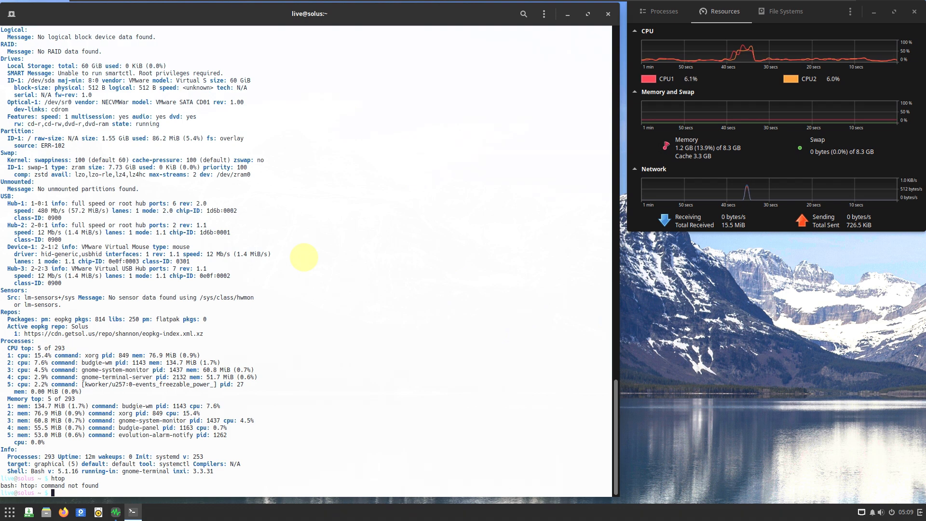
{"action": "left_click", "coordinate": [543, 15]}
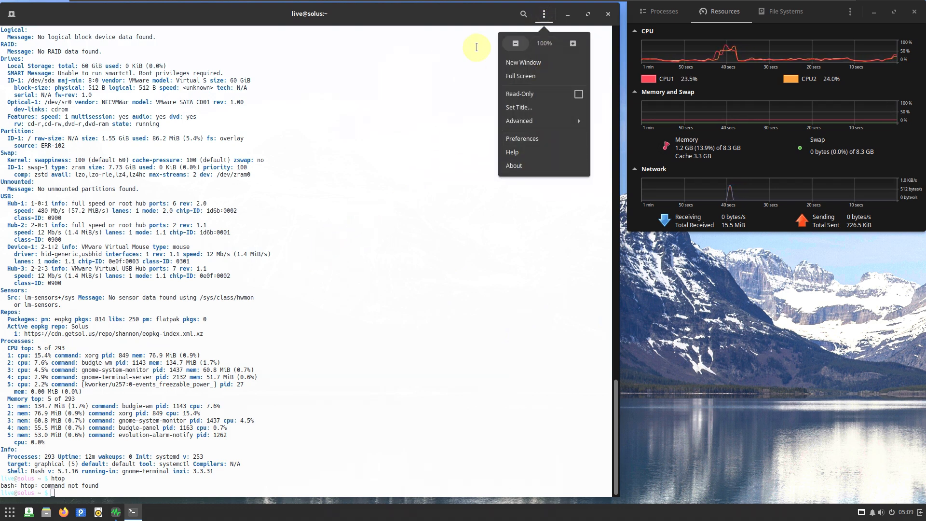
{"action": "left_click", "coordinate": [477, 47]}
{"action": "left_click", "coordinate": [608, 13]}
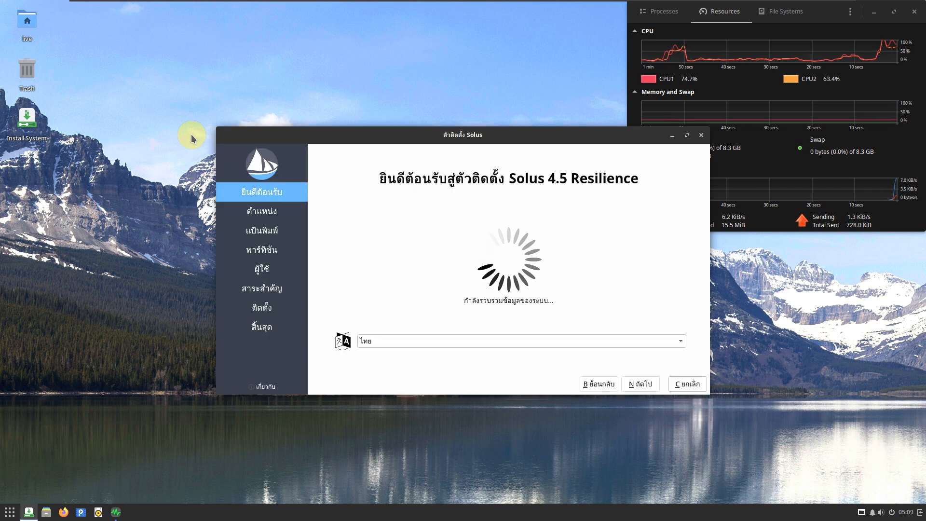
- Set the installer language to American English and enlarge the installer window beside the system monitor
{"action": "left_click_drag", "start_coordinate": [423, 136], "coordinate": [226, 77]}
{"action": "left_click", "coordinate": [181, 285]}
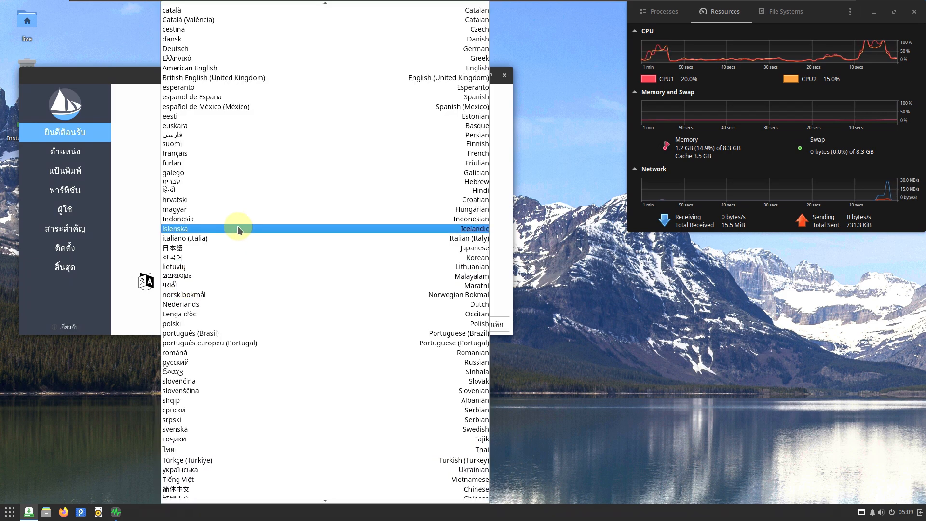
{"action": "left_click", "coordinate": [229, 125]}
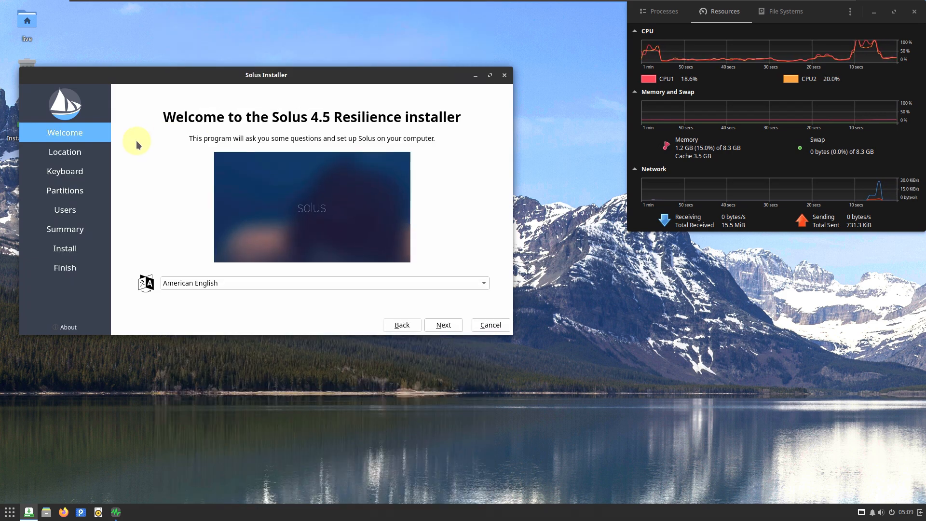
{"action": "left_click_drag", "start_coordinate": [227, 70], "coordinate": [207, 20]}
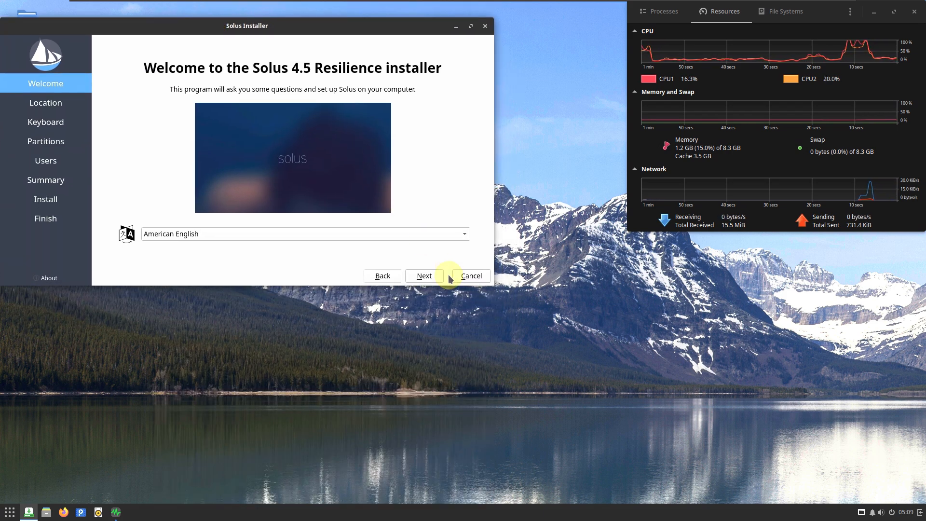
{"action": "left_click_drag", "start_coordinate": [490, 285], "coordinate": [618, 509]}
- Look at the Calamares installer's version information and the list of available installer languages
{"action": "left_click", "coordinate": [48, 495]}
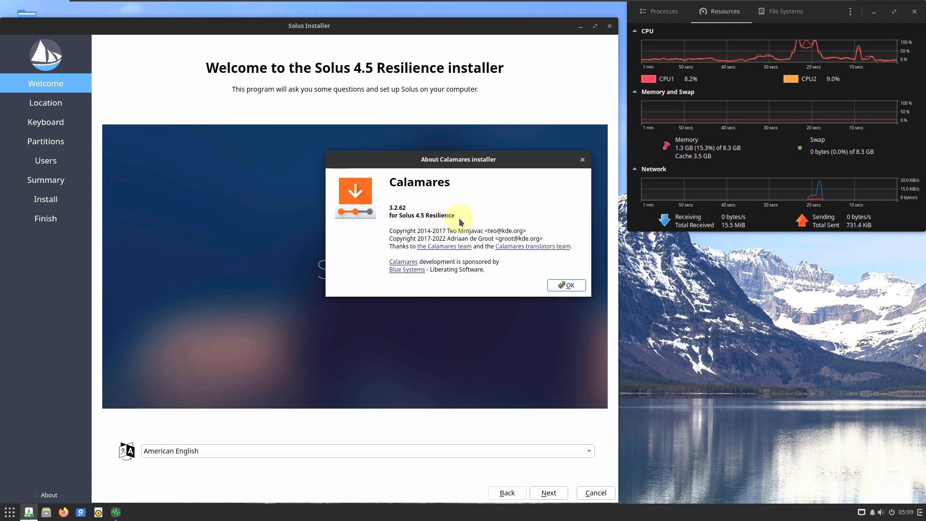
{"action": "left_click", "coordinate": [568, 286]}
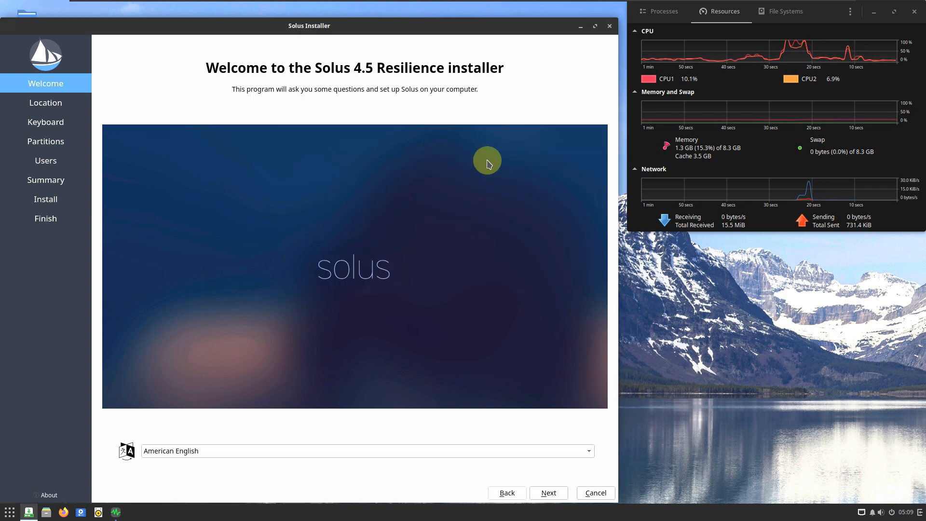
{"action": "left_click", "coordinate": [236, 451]}
{"action": "left_click", "coordinate": [104, 250]}
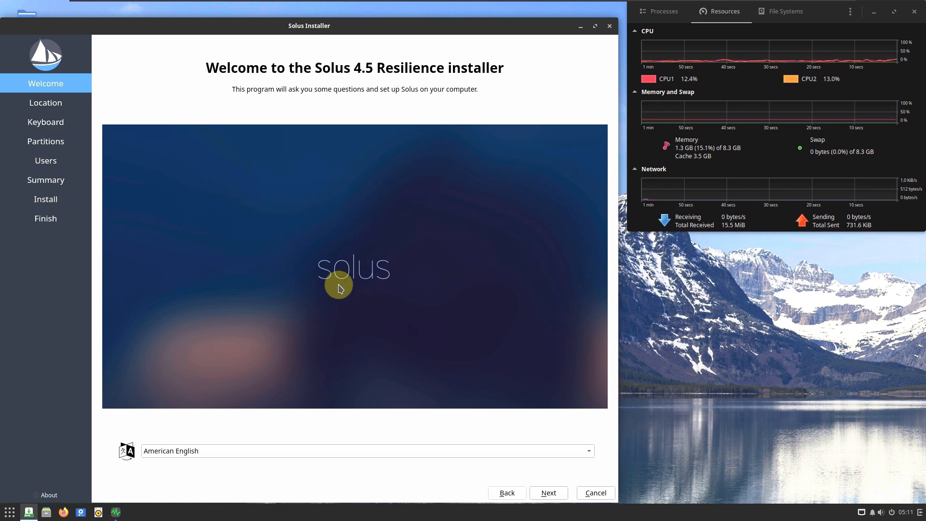
- Set the location to the Los Angeles time zone on the map and continue to the keyboard settings
{"action": "left_click", "coordinate": [536, 490]}
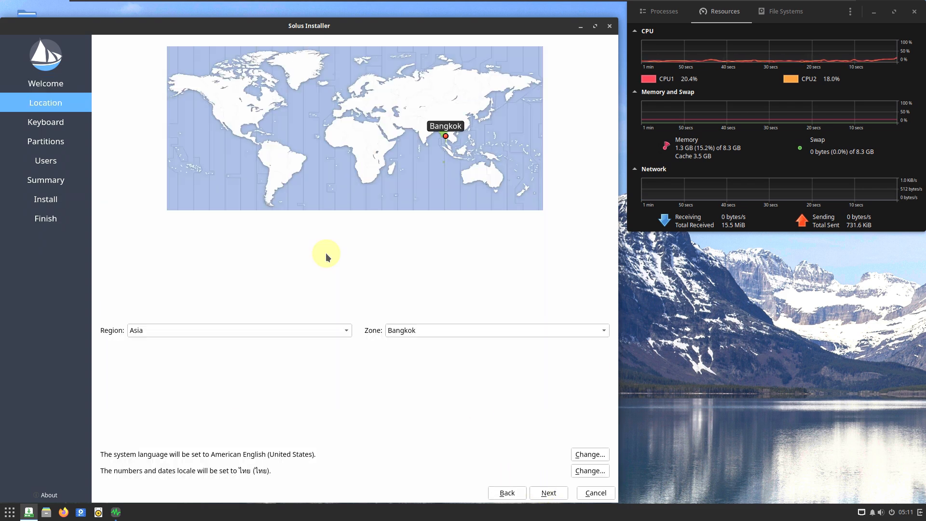
{"action": "left_click", "coordinate": [217, 123]}
{"action": "left_click", "coordinate": [254, 330]}
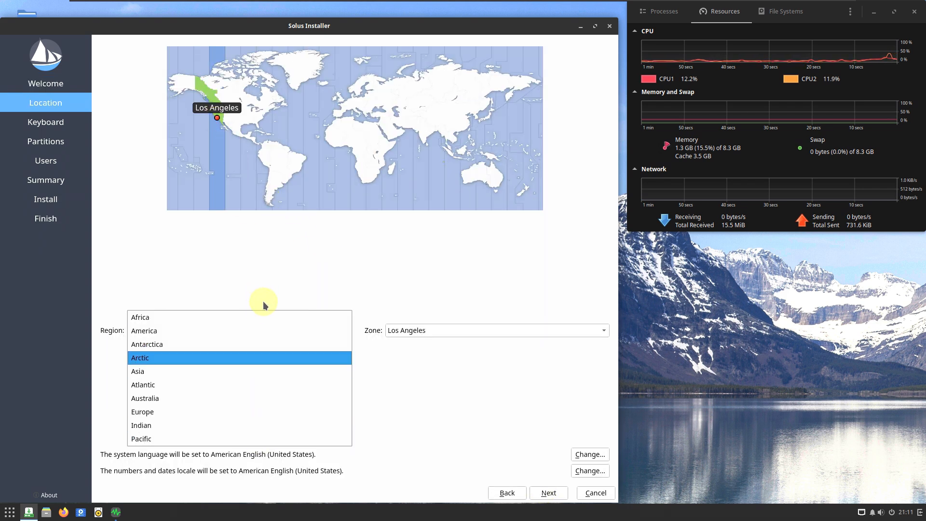
{"action": "left_click", "coordinate": [451, 395]}
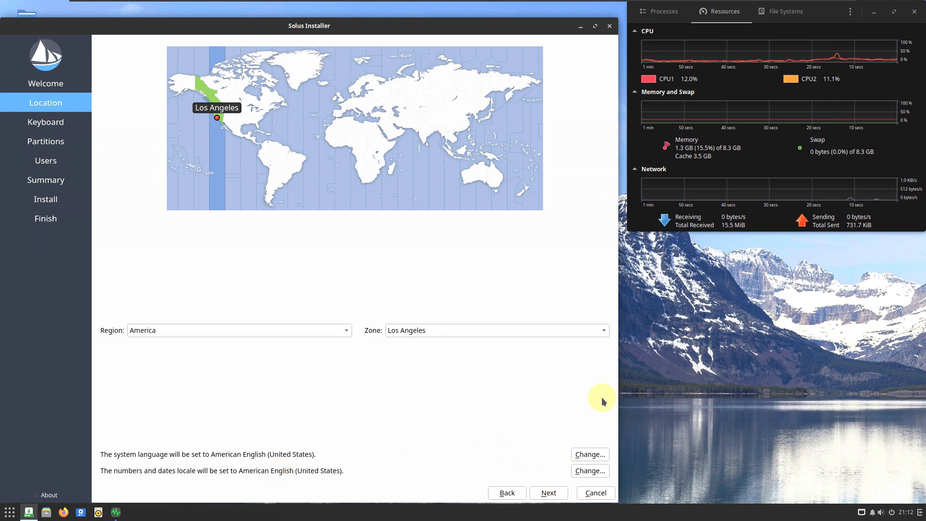
{"action": "left_click", "coordinate": [549, 493]}
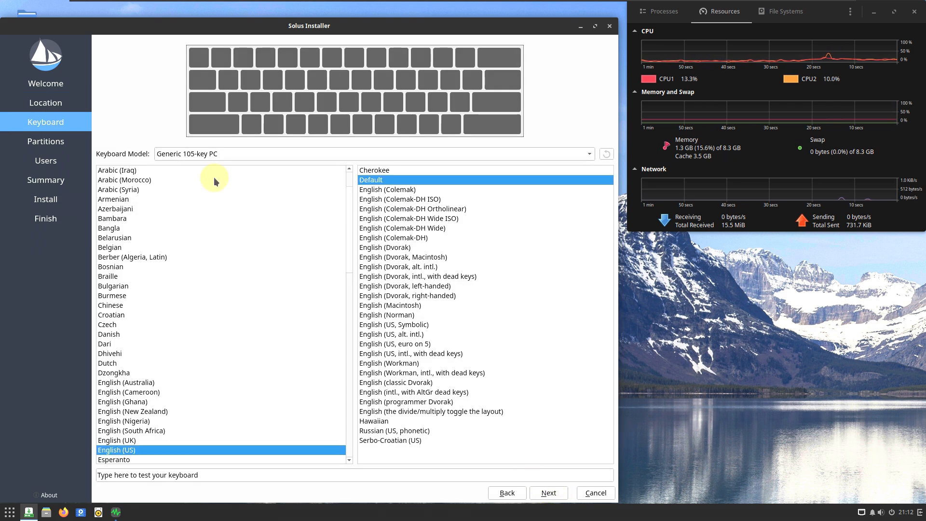
- Set the keyboard model to Dell and continue to the partitioning page
{"action": "left_click", "coordinate": [225, 159]}
{"action": "scroll", "coordinate": [234, 217], "scroll_direction": "up", "scroll_amount": 8}
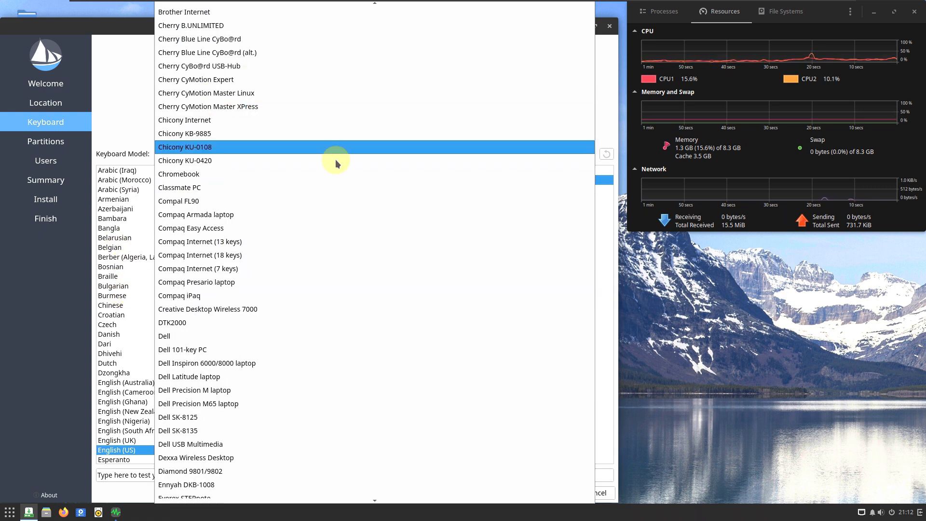
{"action": "scroll", "coordinate": [260, 311], "scroll_direction": "down", "scroll_amount": 1}
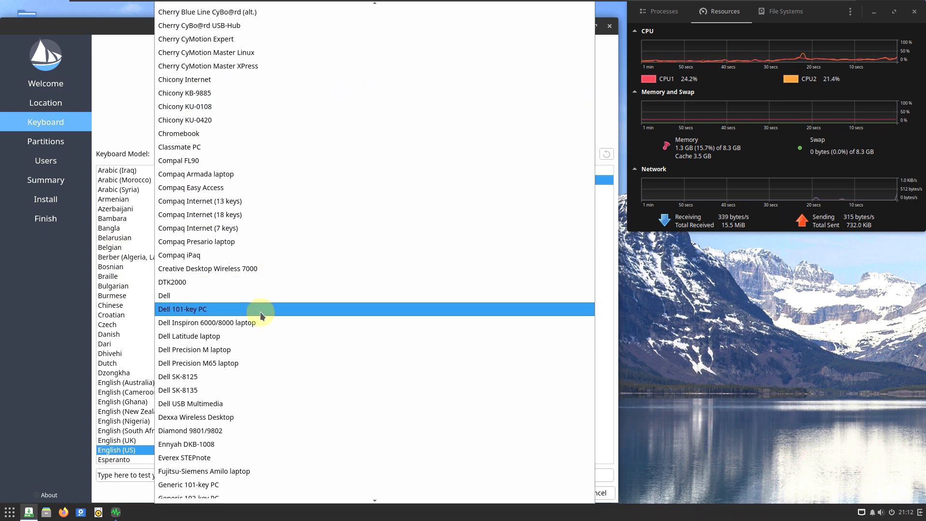
{"action": "left_click", "coordinate": [255, 300]}
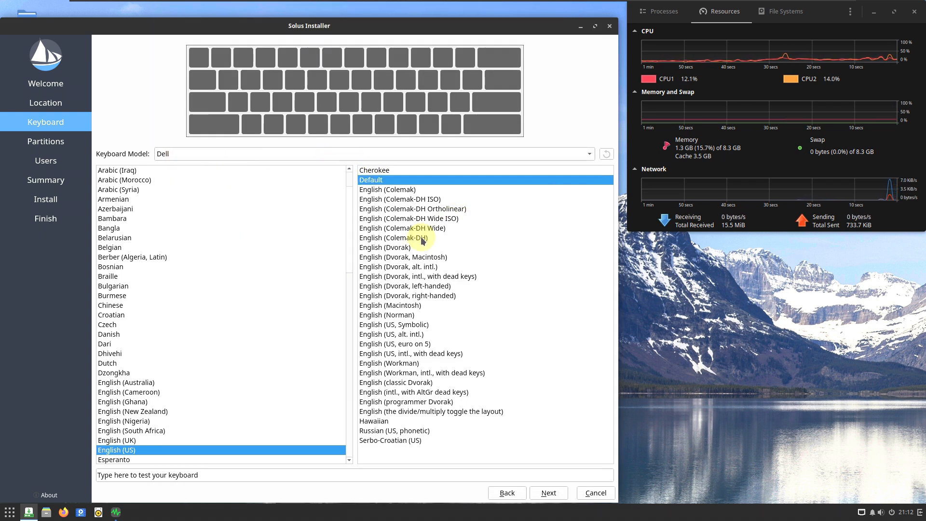
{"action": "left_click", "coordinate": [549, 492]}
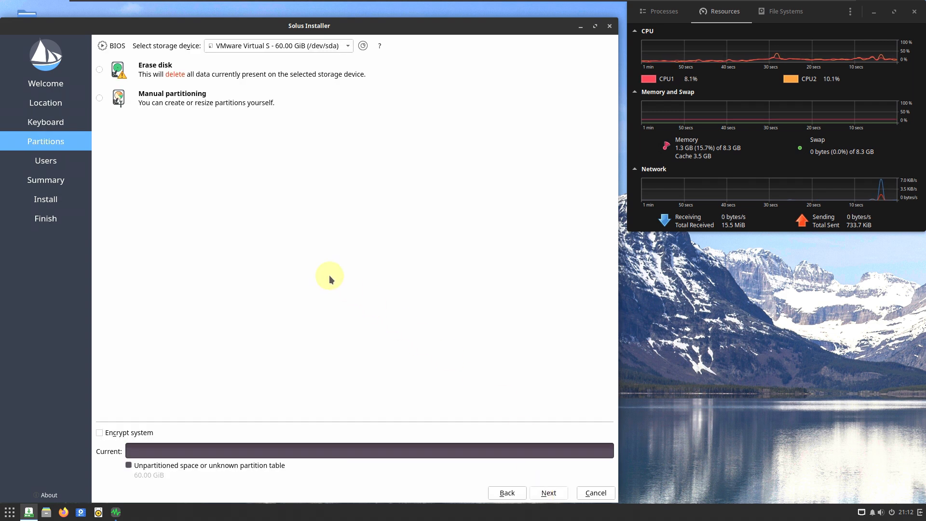
- Check the available storage devices and choose Erase disk as the partitioning method
{"action": "left_click", "coordinate": [242, 46]}
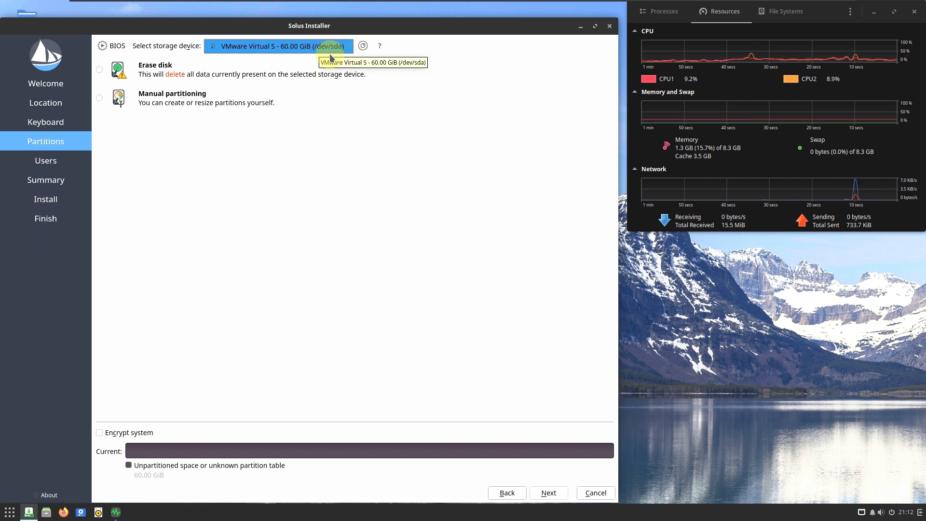
{"action": "left_click", "coordinate": [383, 192]}
{"action": "left_click", "coordinate": [130, 72]}
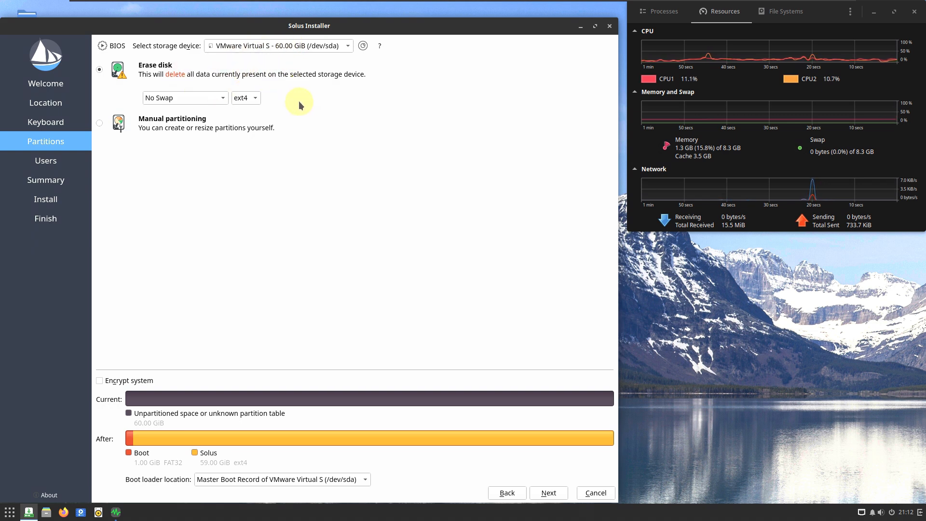
- Examine the swap choices and the file system choices offered for erasing the disk
{"action": "left_click", "coordinate": [210, 93]}
{"action": "left_click", "coordinate": [377, 77]}
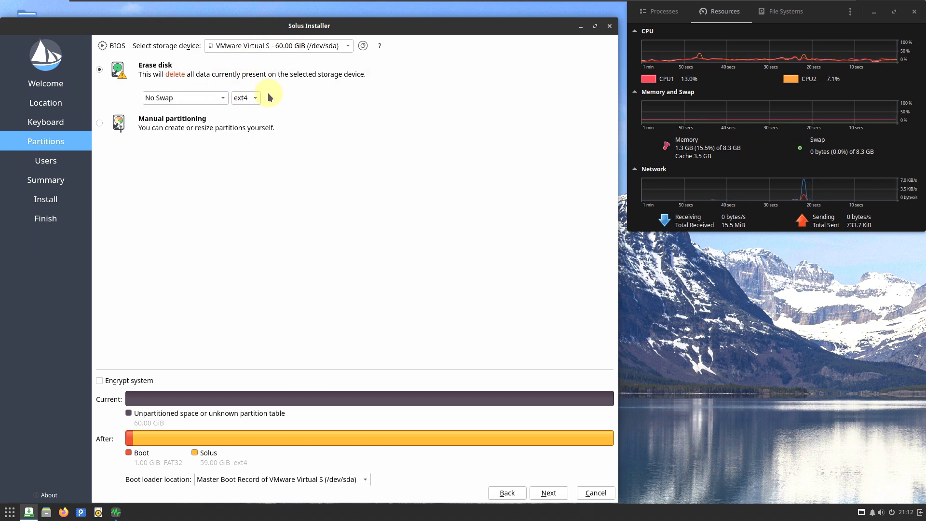
{"action": "left_click", "coordinate": [247, 95]}
{"action": "left_click", "coordinate": [405, 111]}
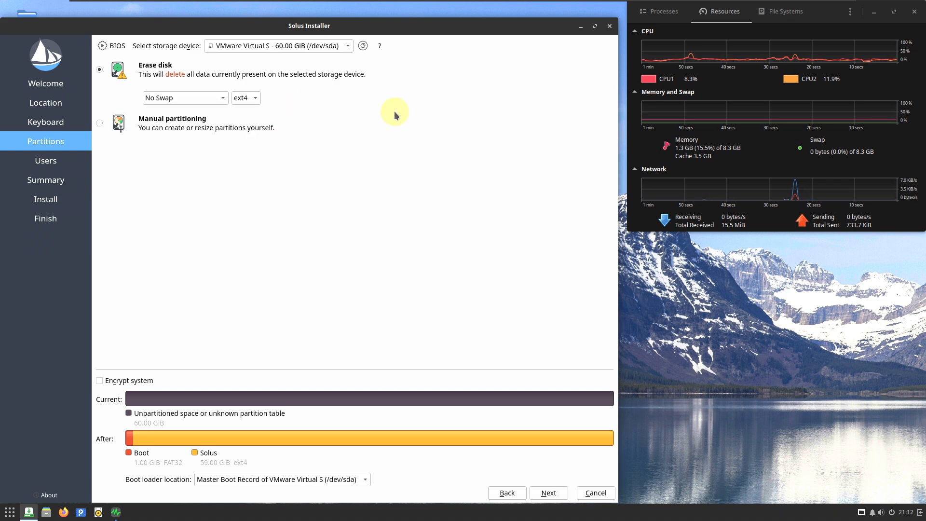
{"action": "left_click", "coordinate": [202, 98]}
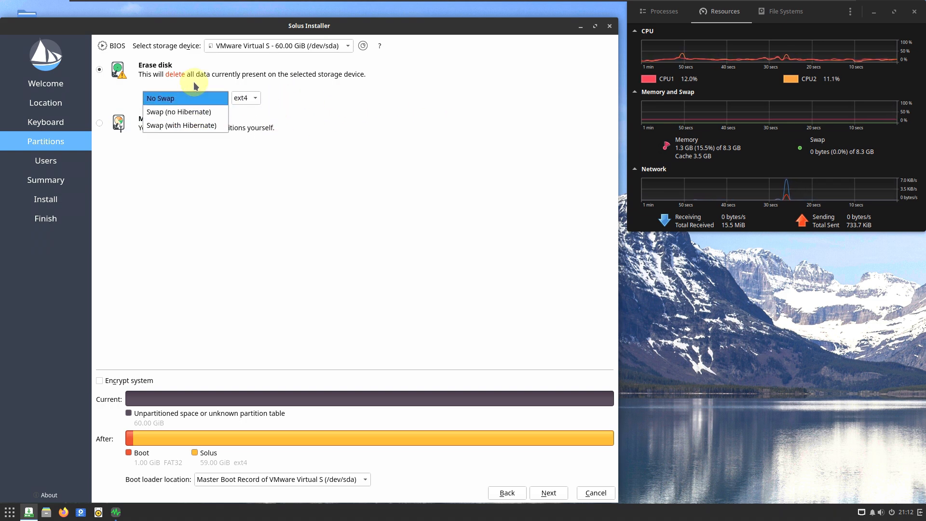
{"action": "left_click", "coordinate": [305, 106]}
{"action": "left_click", "coordinate": [245, 101]}
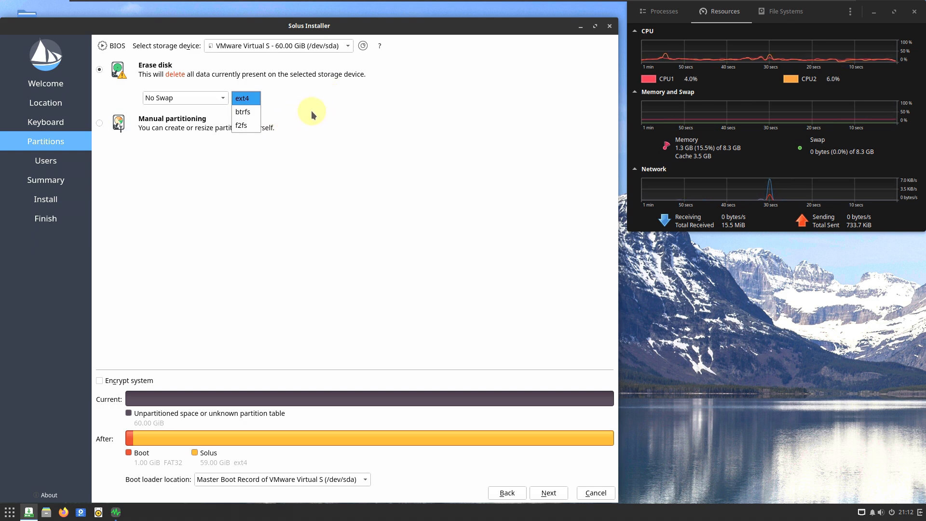
{"action": "left_click", "coordinate": [314, 110]}
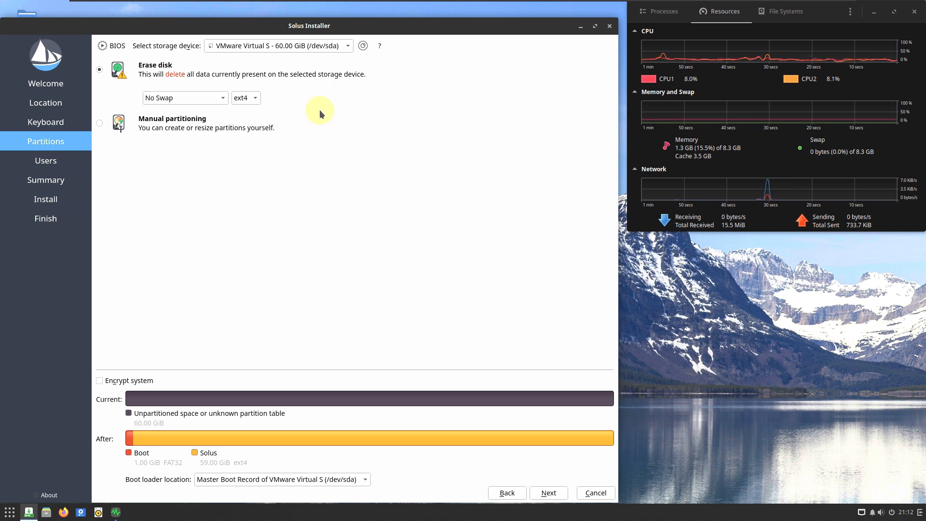
- Try manual partitioning and return to Erase disk, and turn system encryption on and back off
{"action": "left_click", "coordinate": [99, 123]}
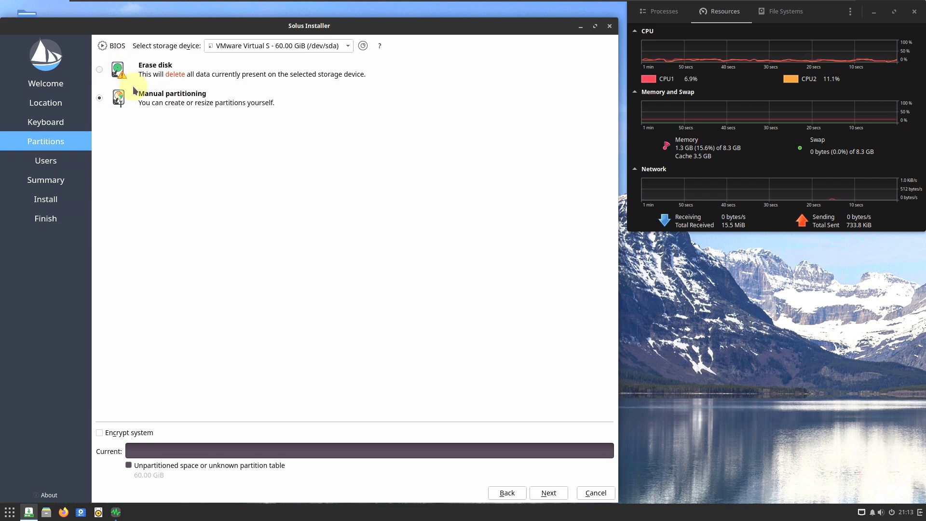
{"action": "left_click", "coordinate": [100, 69]}
{"action": "left_click", "coordinate": [146, 381]}
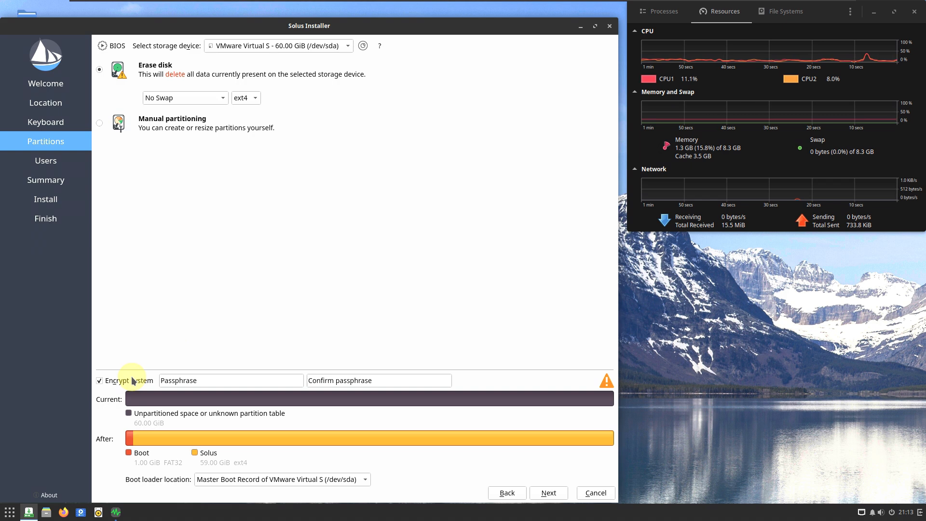
{"action": "left_click", "coordinate": [181, 381]}
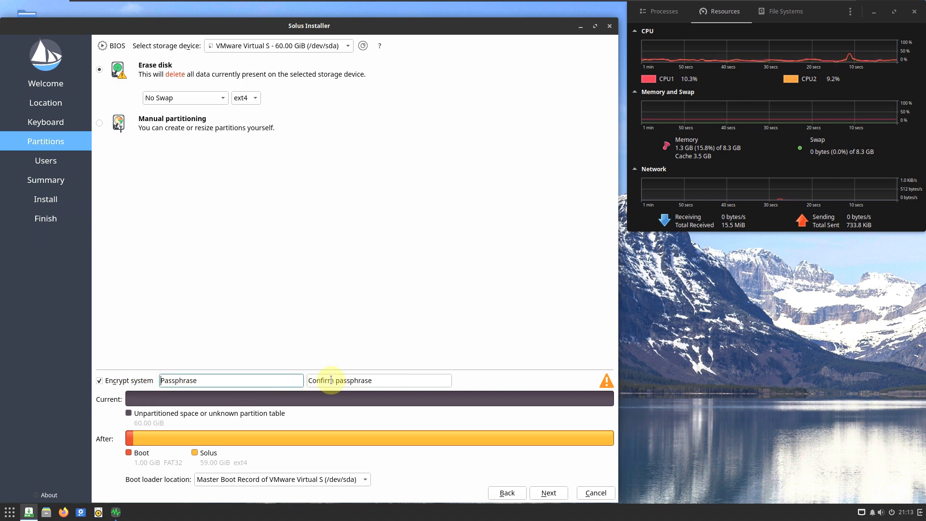
{"action": "left_click", "coordinate": [143, 381]}
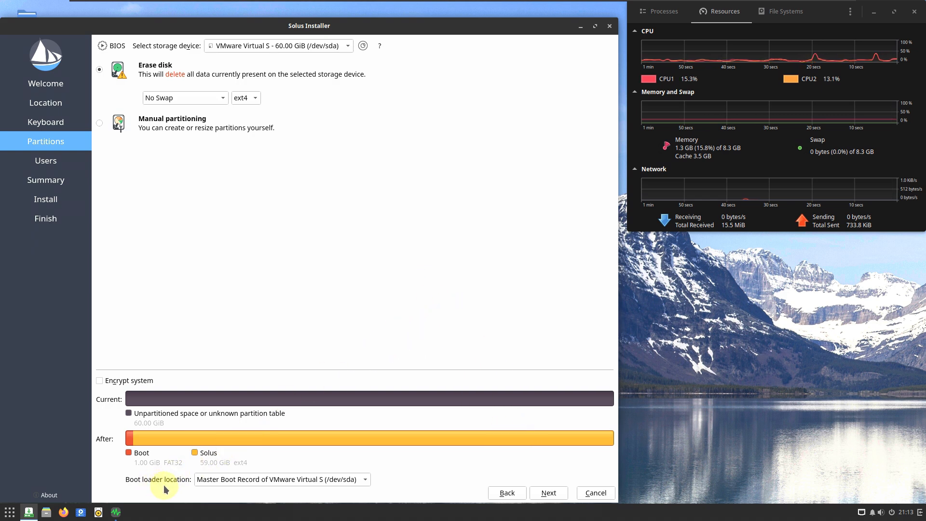
- Check the boot loader location choices and continue to the user account page
{"action": "left_click", "coordinate": [215, 482]}
{"action": "left_click", "coordinate": [317, 357]}
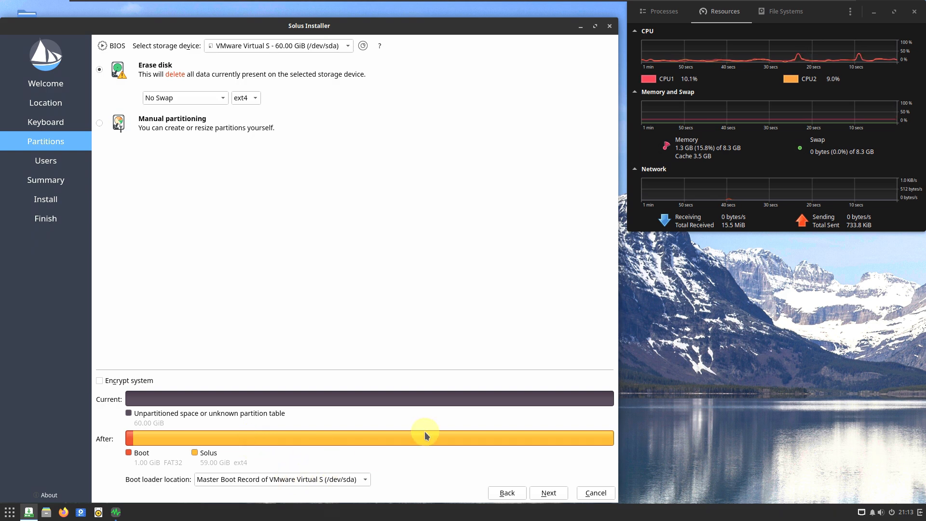
{"action": "mouse_move", "coordinate": [425, 433]}
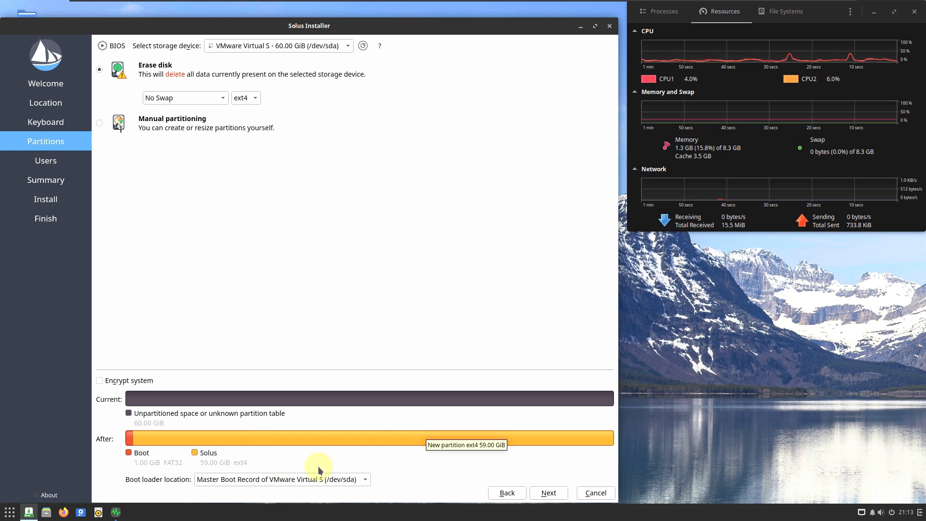
{"action": "left_click", "coordinate": [546, 496]}
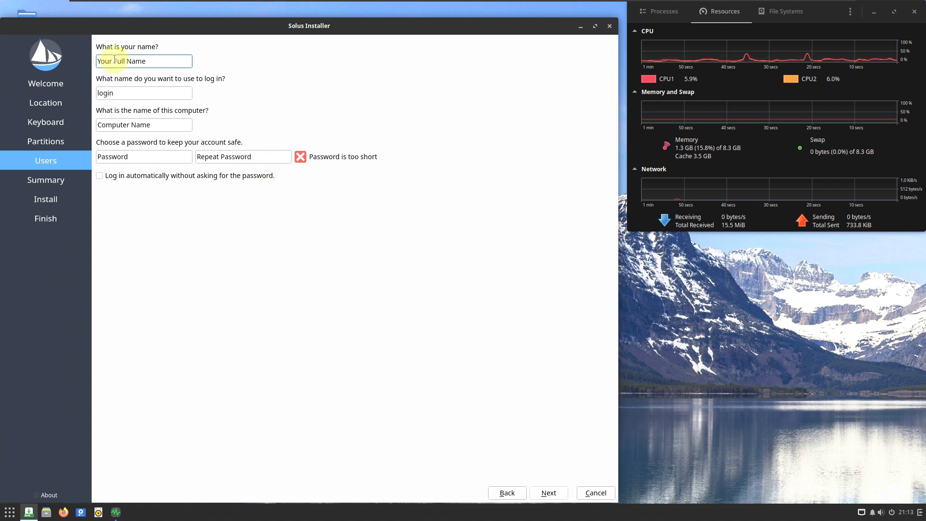
- Fill in the user's name as 9to5linux, enter and repeat the account password, and enable automatic login
{"action": "type", "text": "9to5linux"}
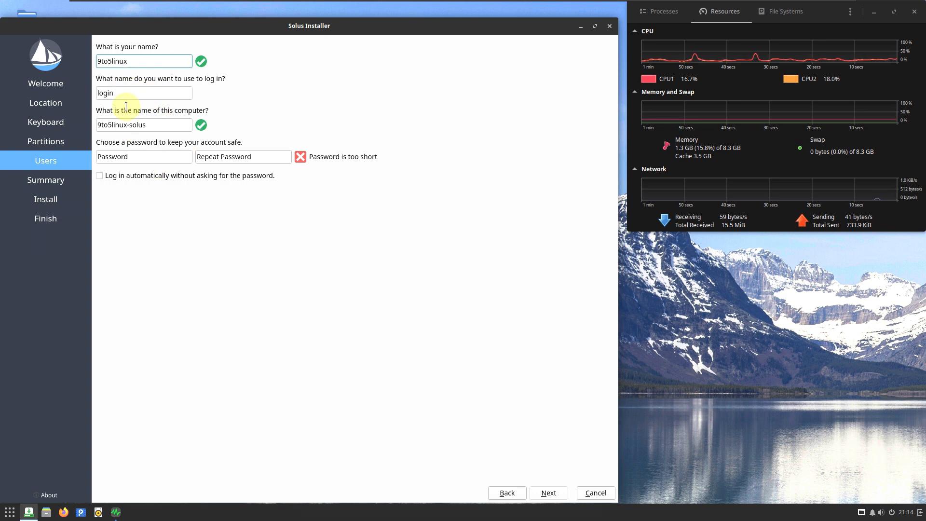
{"action": "left_click", "coordinate": [156, 161]}
{"action": "type", "text": "•••"}
{"action": "key", "text": "Tab"}
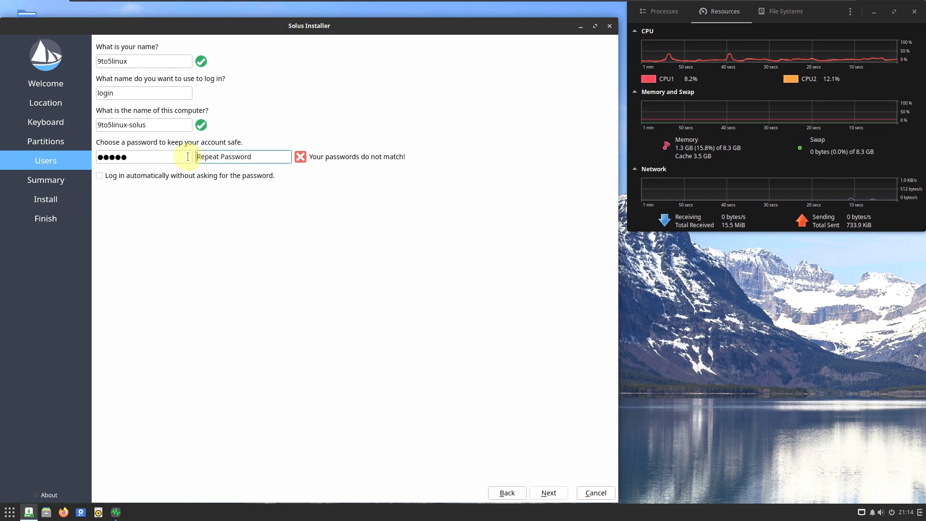
{"action": "type", "text": "•••••"}
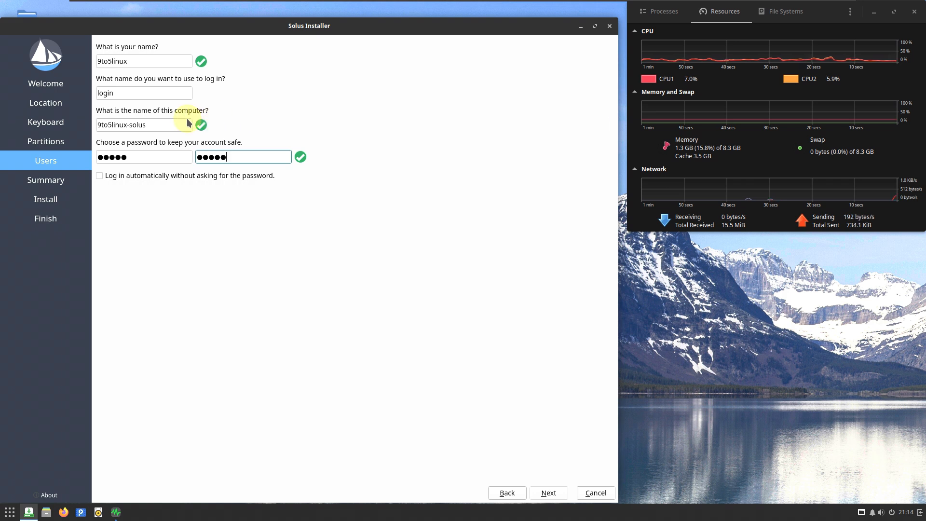
{"action": "left_click", "coordinate": [145, 183]}
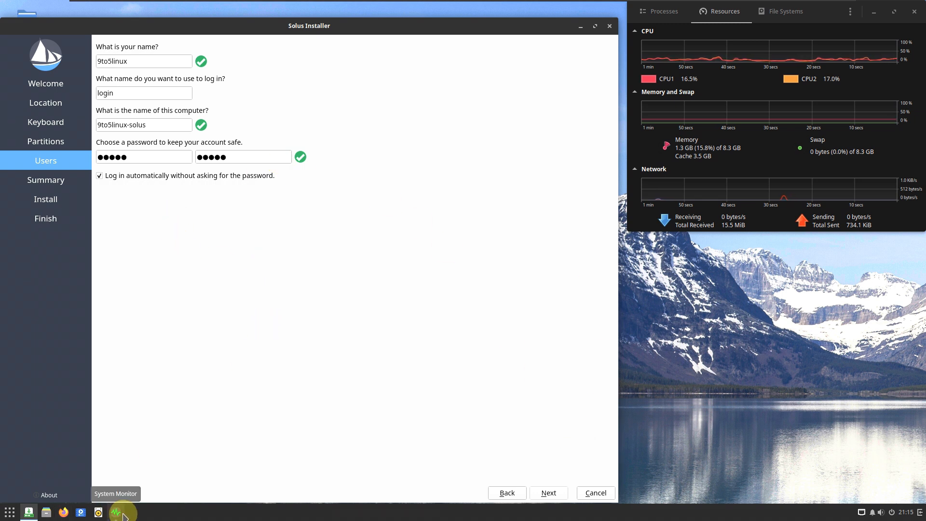
- Cancel the installation and confirm quitting the installer
{"action": "left_click_drag", "start_coordinate": [340, 26], "coordinate": [340, 21]}
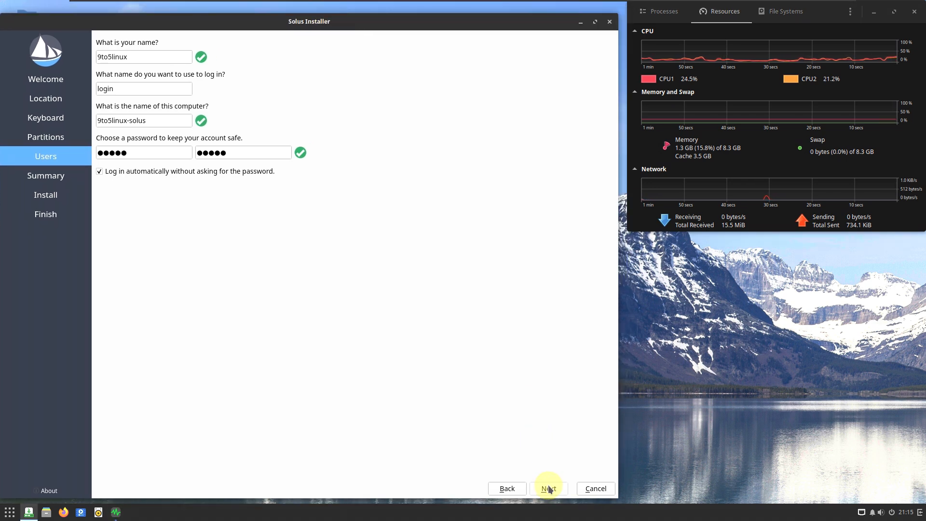
{"action": "left_click", "coordinate": [596, 489]}
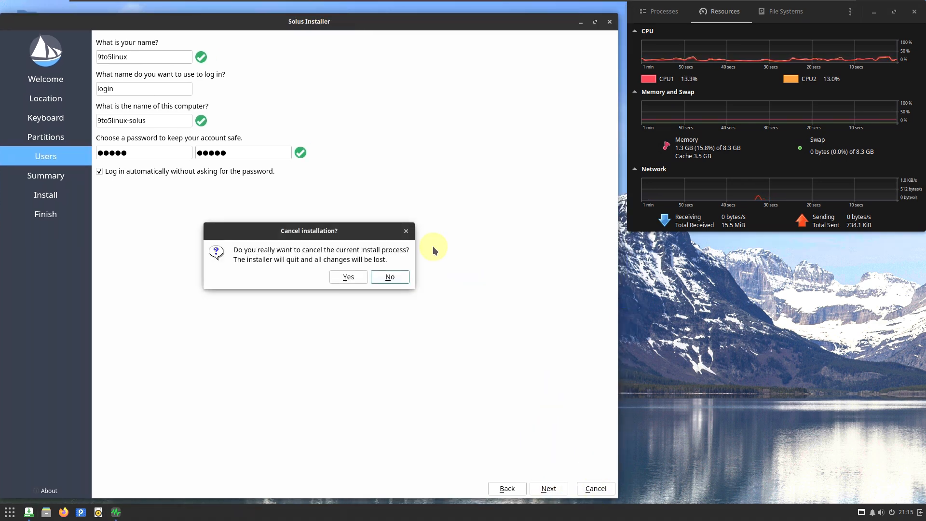
{"action": "left_click", "coordinate": [348, 278]}
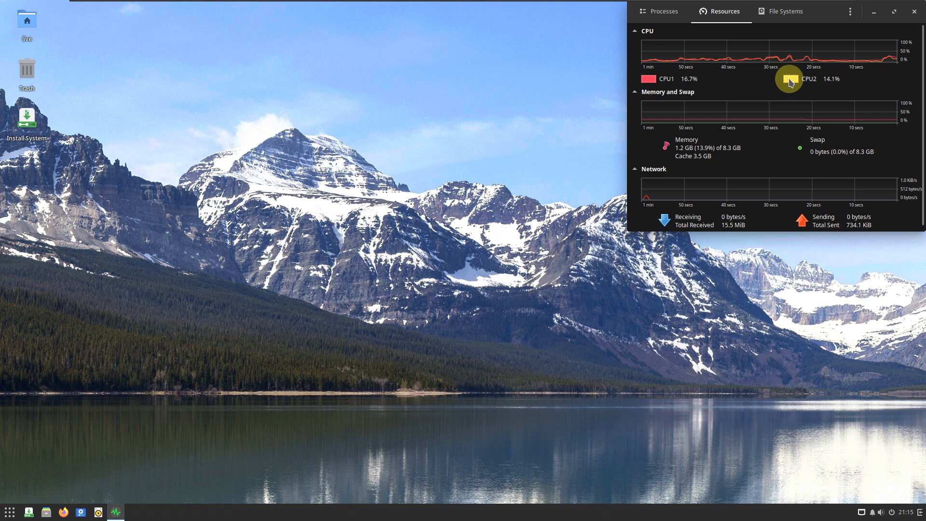
{"action": "left_click", "coordinate": [464, 114]}
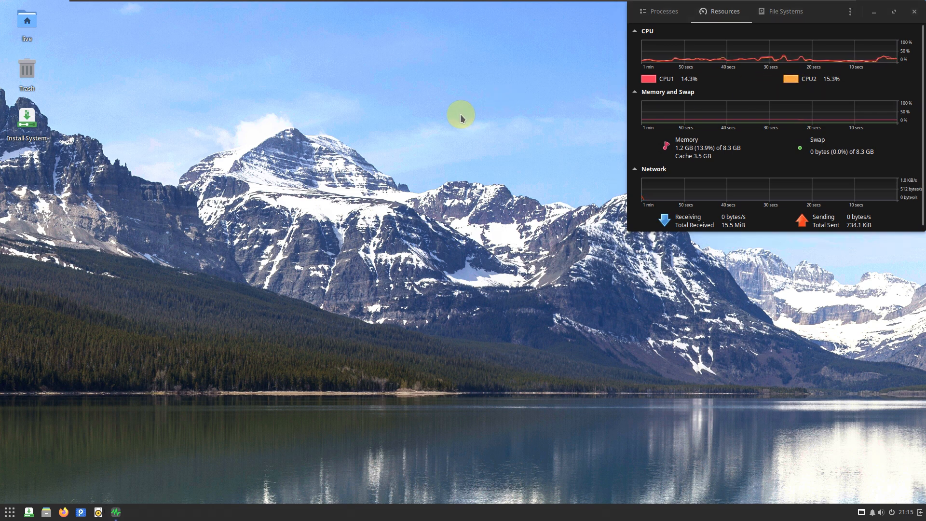
{"action": "right_click", "coordinate": [164, 127]}
{"action": "left_click", "coordinate": [223, 157]}
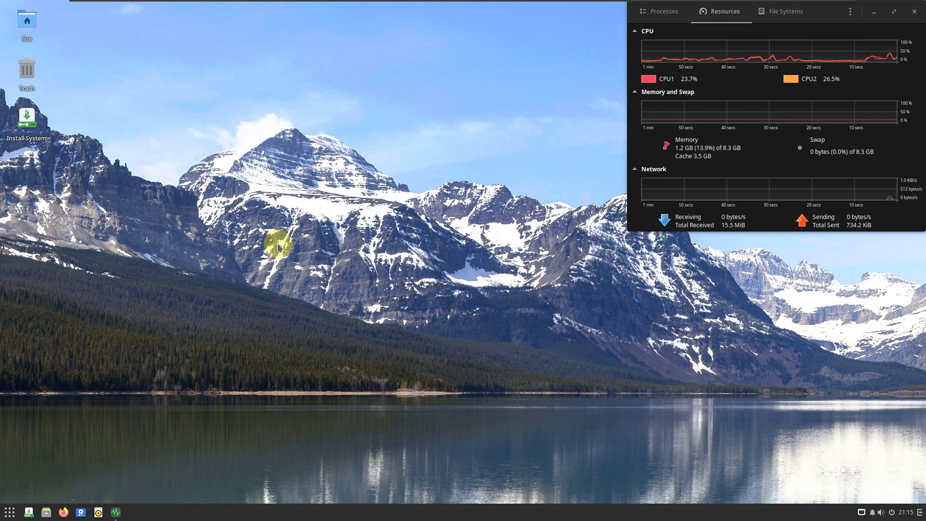
- Open the Raven sidebar, check its notifications and return to the widgets
{"action": "left_click", "coordinate": [918, 514]}
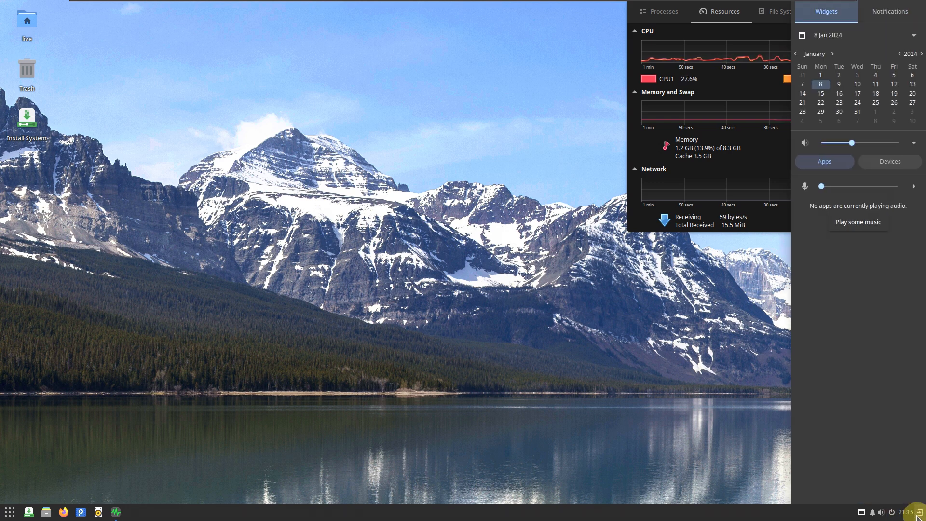
{"action": "left_click", "coordinate": [885, 13]}
{"action": "left_click", "coordinate": [826, 12]}
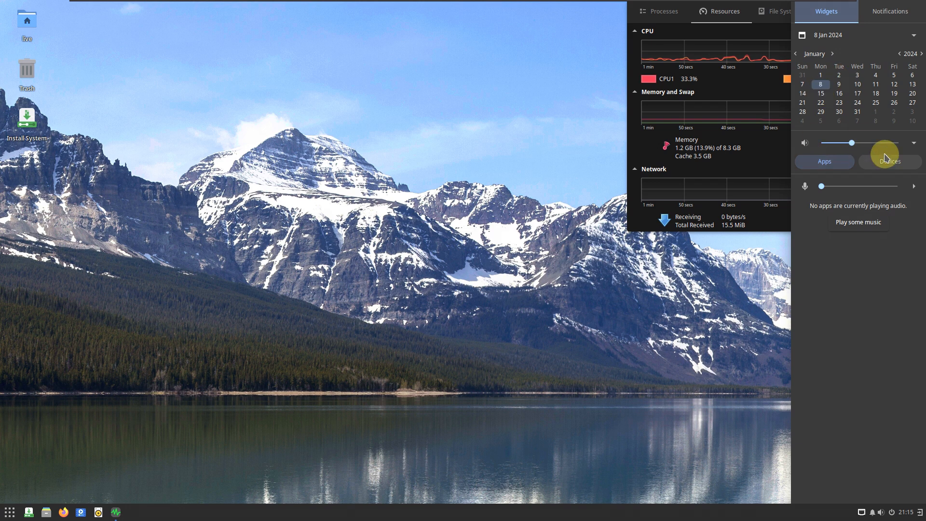
- Raise the microphone and sound output volumes to maximum in the Raven sidebar, check the output section's collapse control, and close the sidebar
{"action": "left_click_drag", "start_coordinate": [822, 187], "coordinate": [914, 189]}
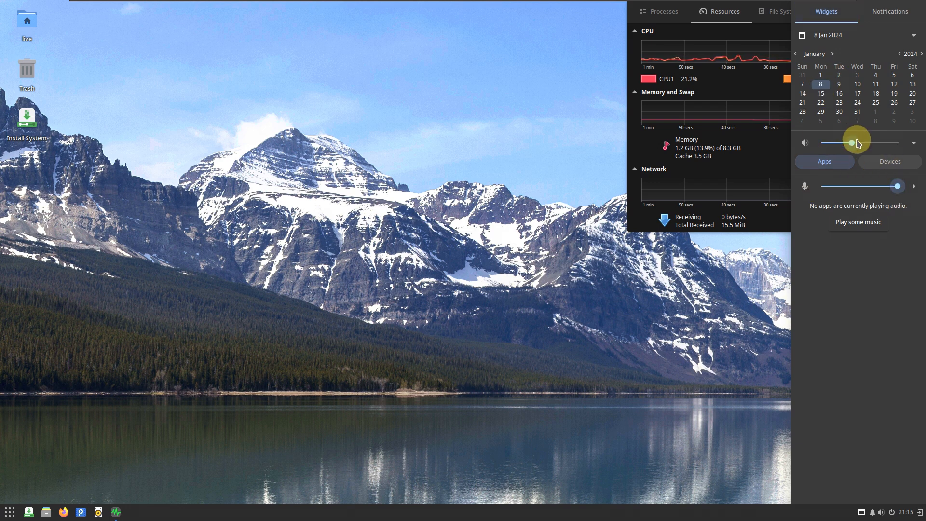
{"action": "left_click_drag", "start_coordinate": [862, 147], "coordinate": [899, 159]}
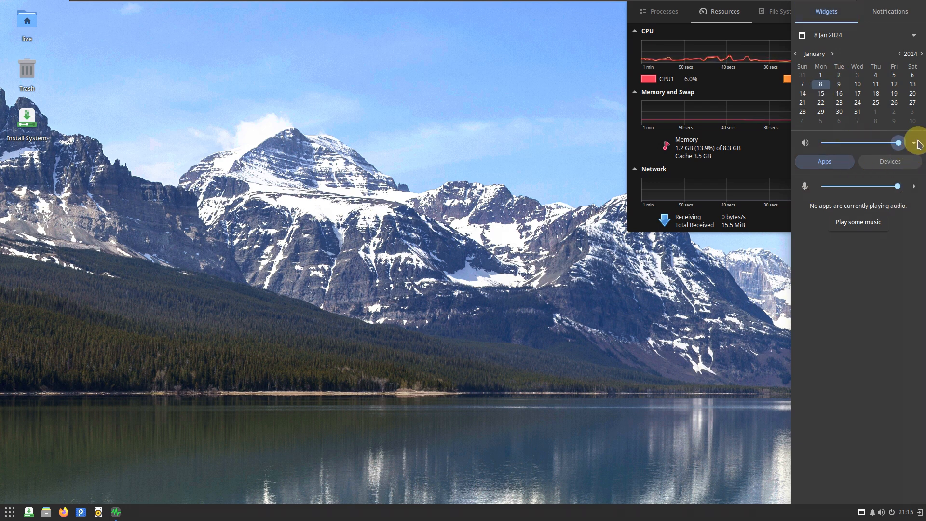
{"action": "left_click", "coordinate": [915, 143]}
{"action": "left_click", "coordinate": [915, 143]}
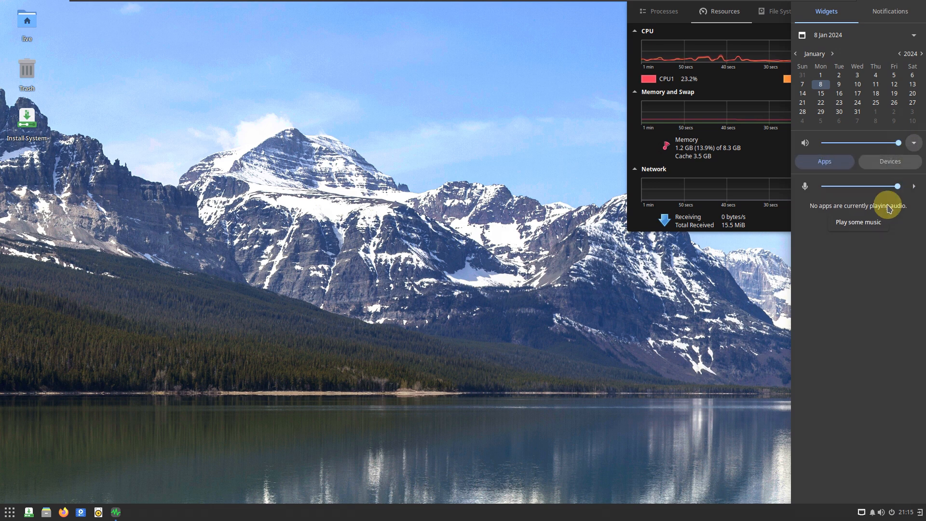
{"action": "left_click", "coordinate": [589, 311]}
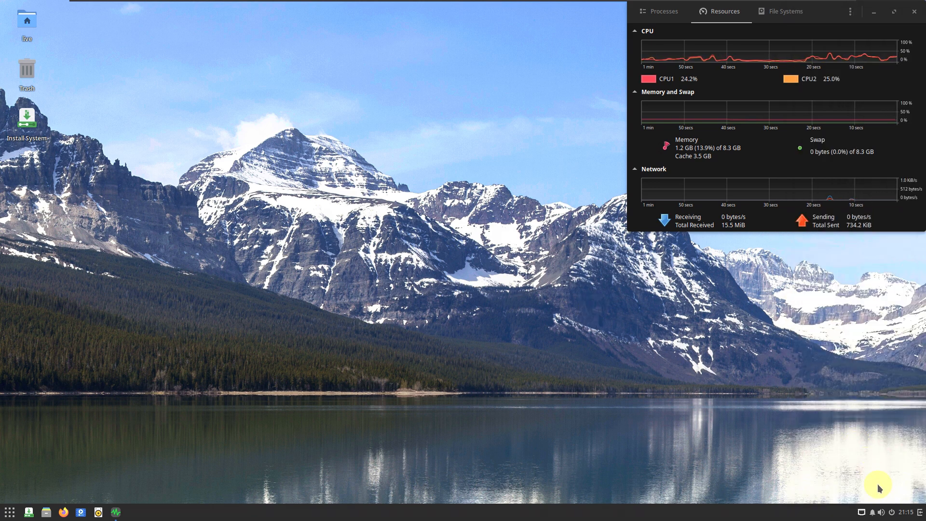
- Check the session power options, the volume control, the notifications and the network indicator in the desktop's status area
{"action": "left_click", "coordinate": [892, 512]}
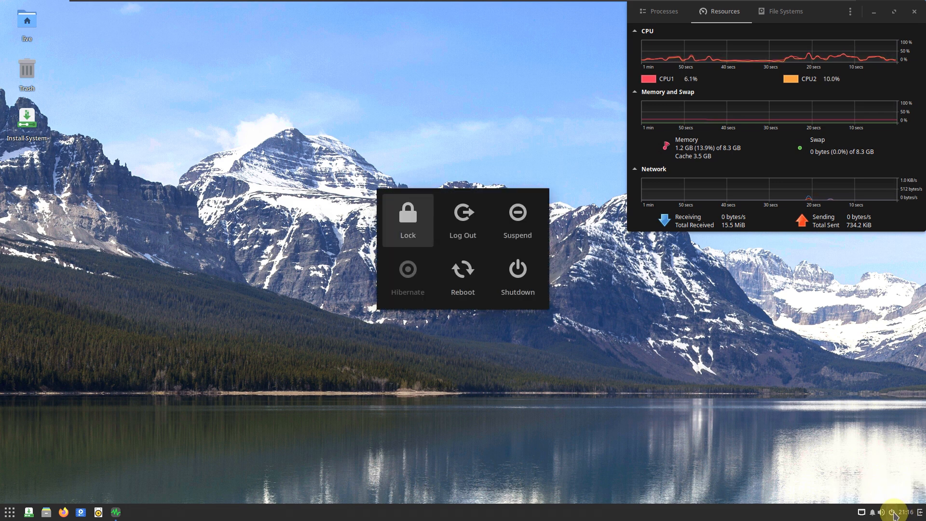
{"action": "left_click", "coordinate": [640, 320]}
{"action": "left_click", "coordinate": [883, 512]}
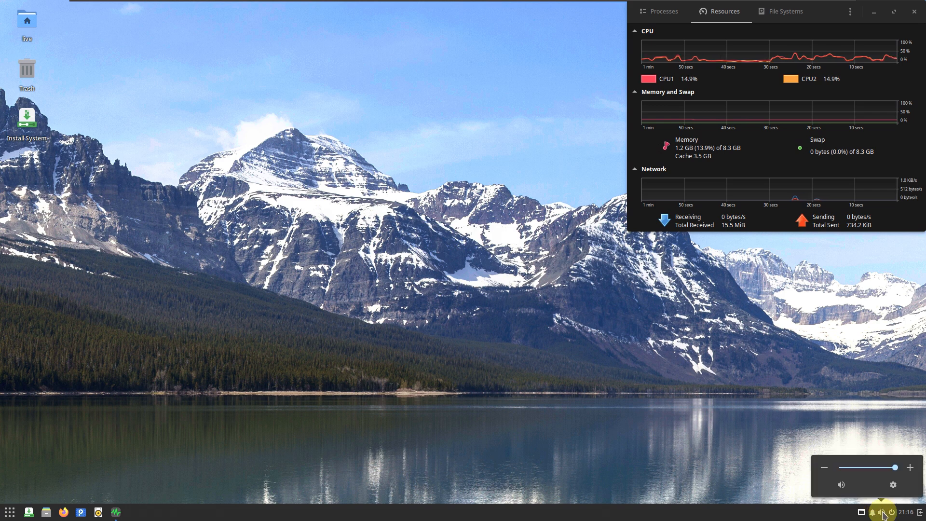
{"action": "left_click", "coordinate": [880, 513]}
{"action": "left_click", "coordinate": [874, 514]}
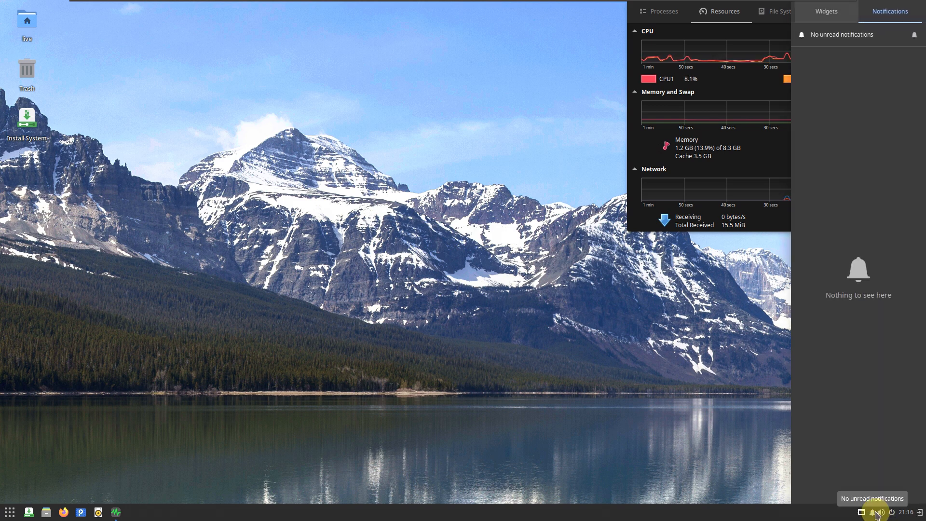
{"action": "left_click", "coordinate": [862, 514]}
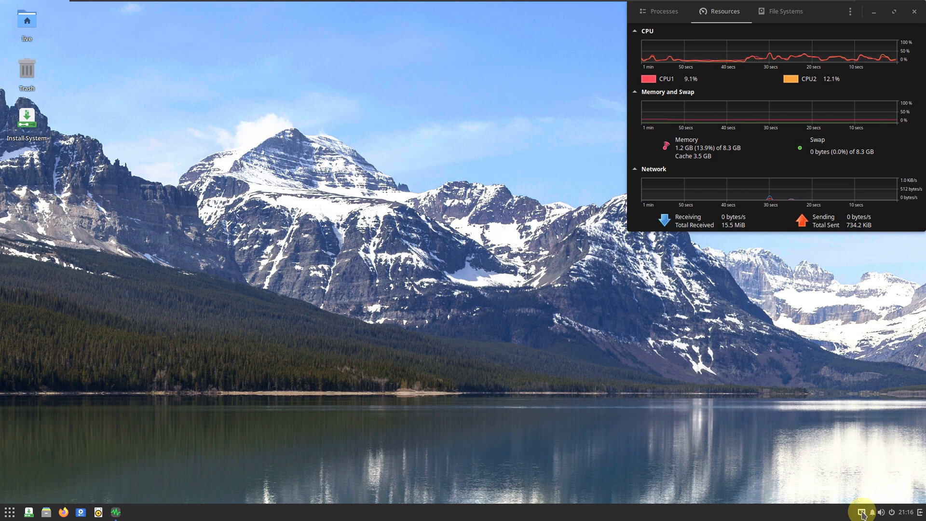
- In Budgie Desktop Settings, look through the widget, icon, cursor and notification position choices and turn off the dark theme
{"action": "right_click", "coordinate": [225, 162]}
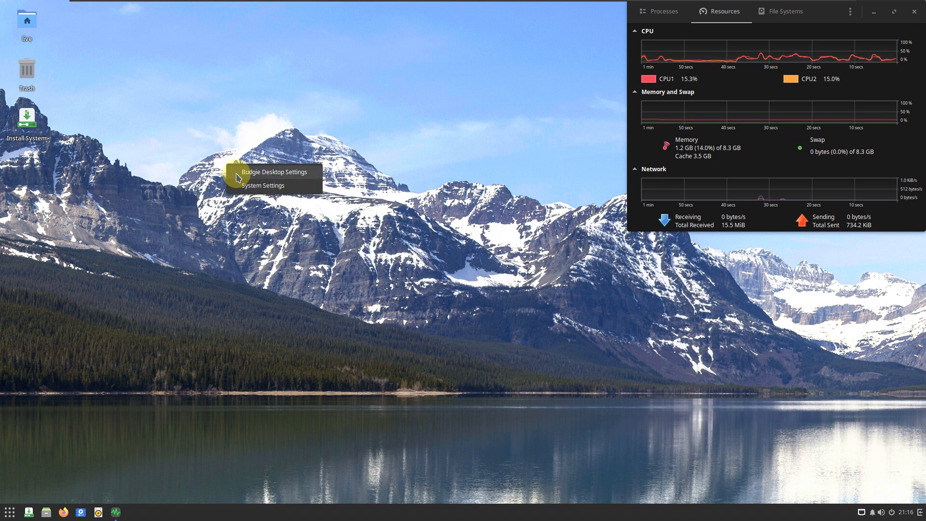
{"action": "left_click", "coordinate": [236, 174]}
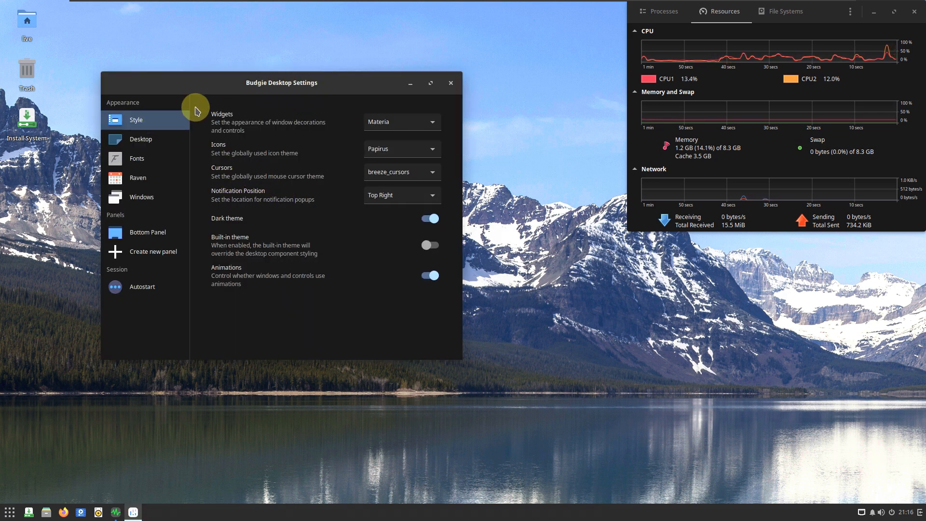
{"action": "left_click", "coordinate": [393, 122]}
{"action": "key", "text": "Num_Lock"}
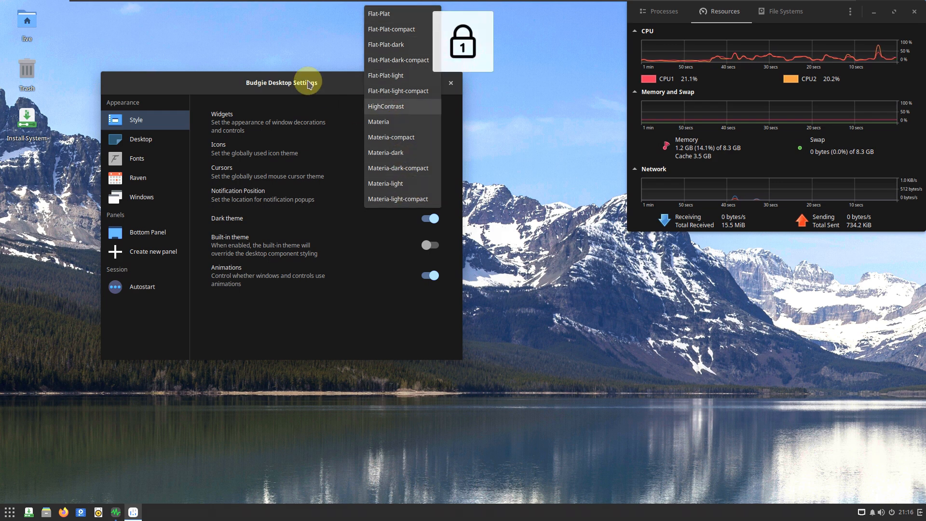
{"action": "left_click", "coordinate": [308, 91]}
{"action": "left_click", "coordinate": [393, 150]}
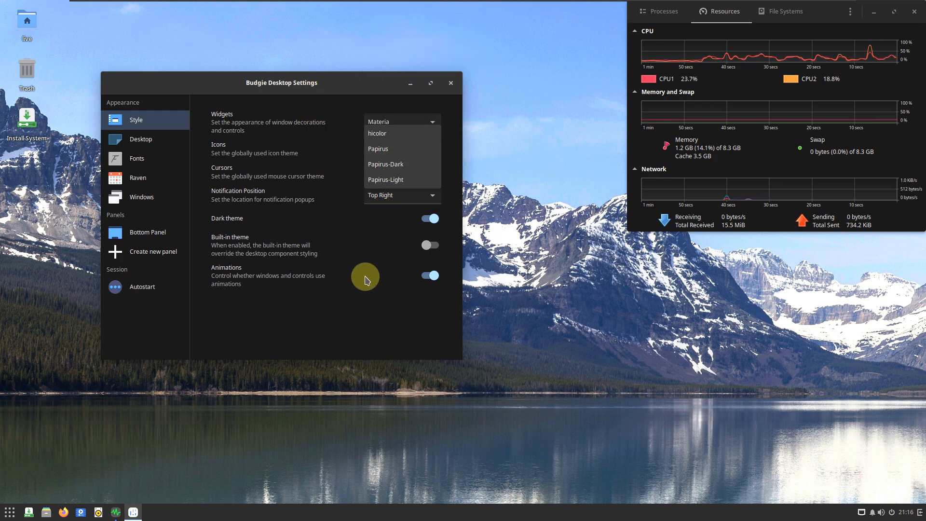
{"action": "left_click", "coordinate": [388, 214]}
{"action": "left_click", "coordinate": [411, 172]}
{"action": "left_click", "coordinate": [375, 282]}
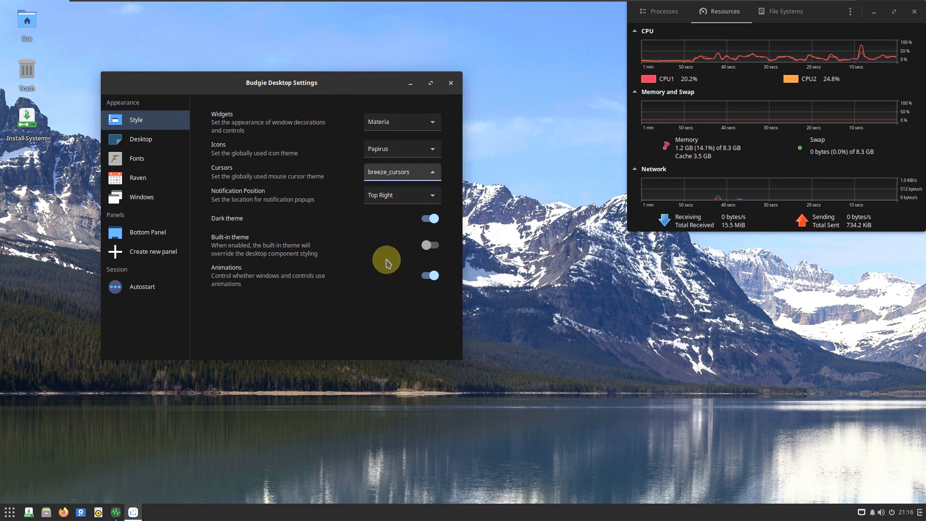
{"action": "left_click", "coordinate": [392, 199]}
{"action": "left_click", "coordinate": [391, 291]}
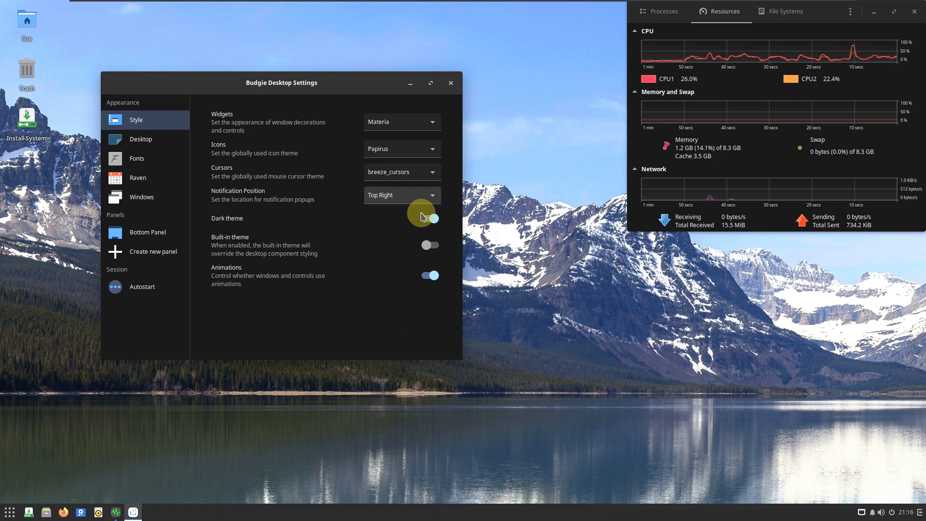
{"action": "left_click", "coordinate": [434, 221]}
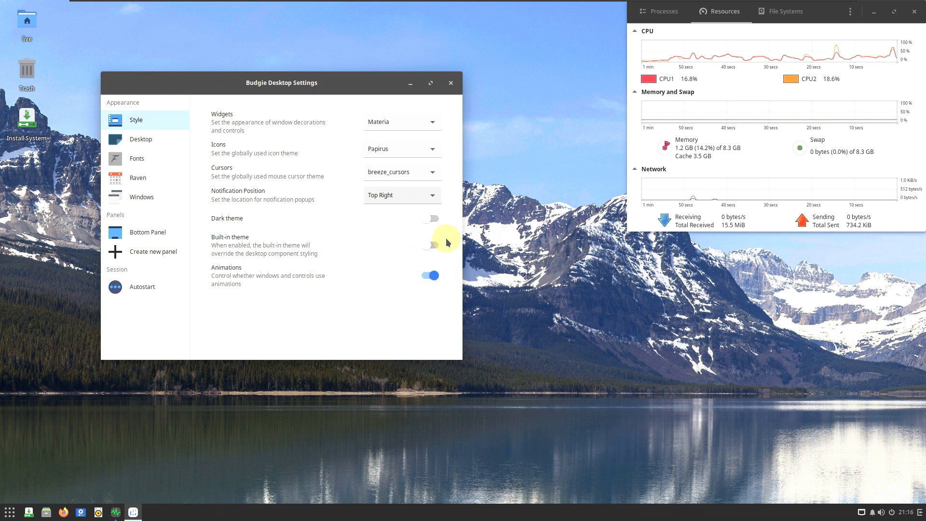
- Review the Desktop, Fonts, Raven, Windows, Bottom Panel and Autostart settings, and close Budgie Desktop Settings
{"action": "left_click", "coordinate": [173, 138]}
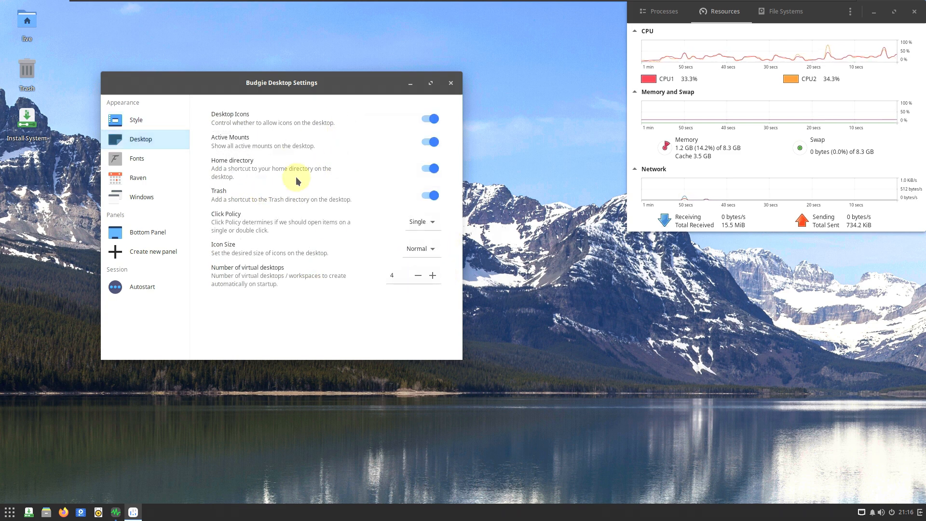
{"action": "left_click", "coordinate": [164, 161]}
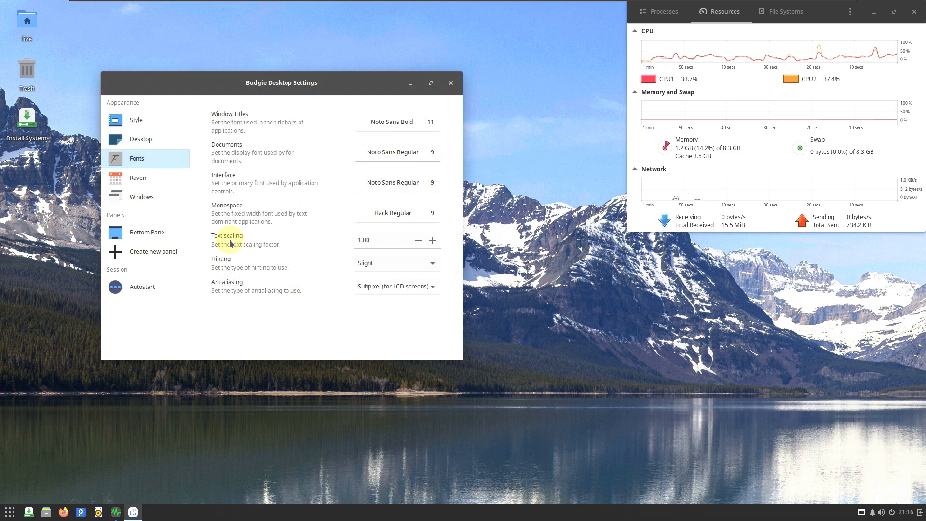
{"action": "left_click", "coordinate": [159, 177]}
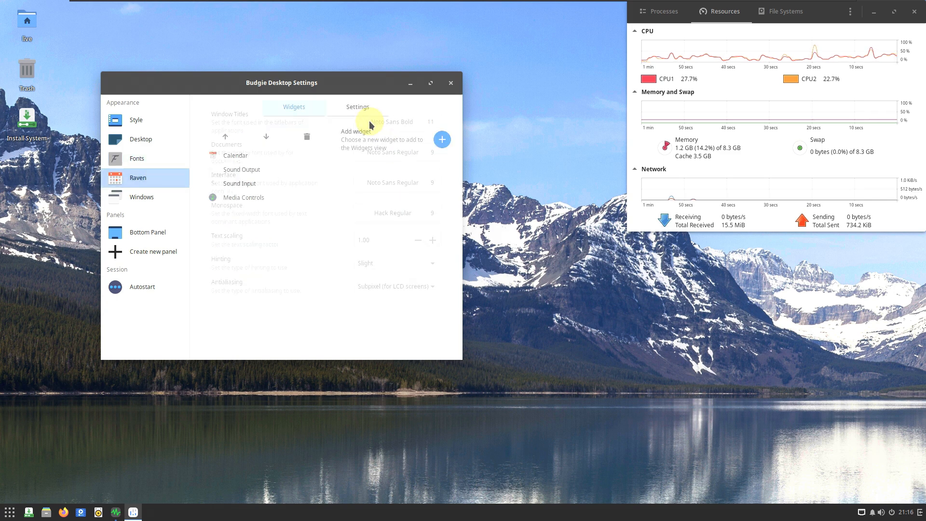
{"action": "left_click", "coordinate": [164, 196]}
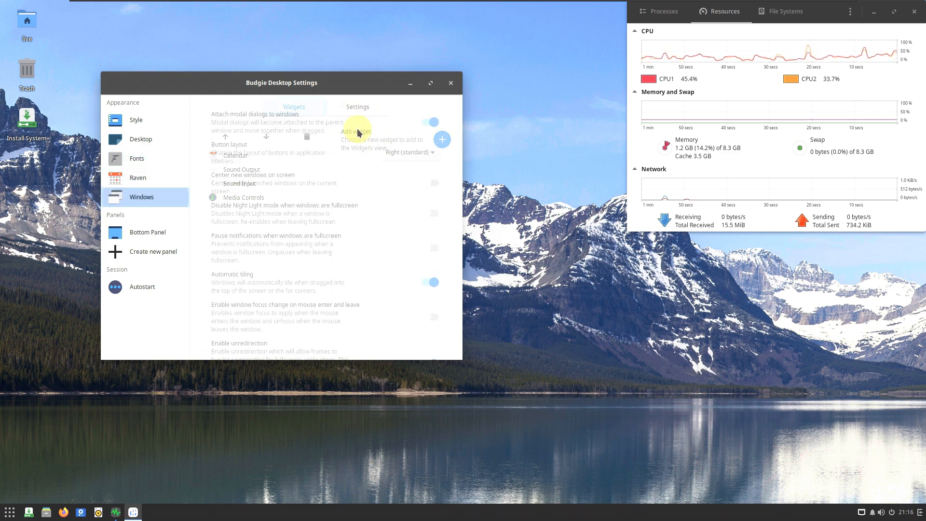
{"action": "left_click", "coordinate": [162, 234]}
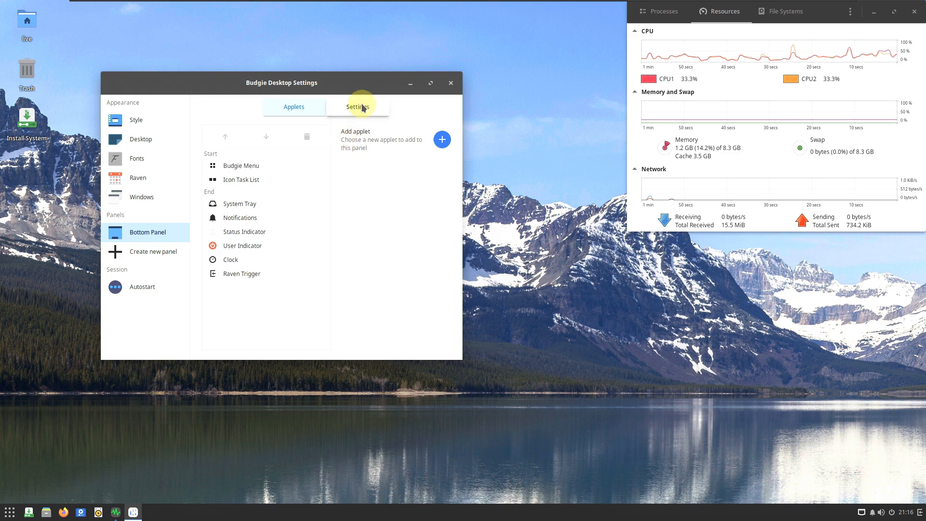
{"action": "left_click", "coordinate": [360, 101]}
{"action": "scroll", "coordinate": [337, 251], "scroll_direction": "down", "scroll_amount": 1}
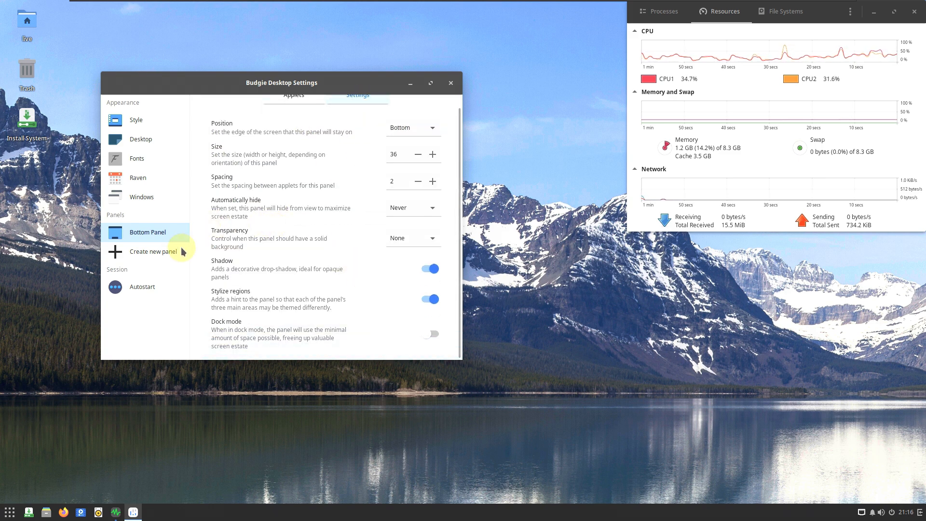
{"action": "left_click", "coordinate": [143, 287]}
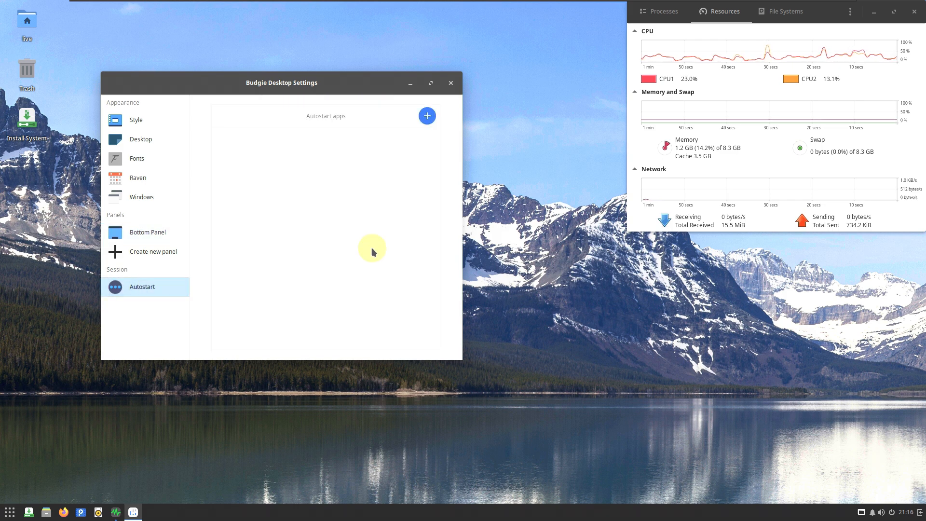
{"action": "left_click", "coordinate": [450, 86]}
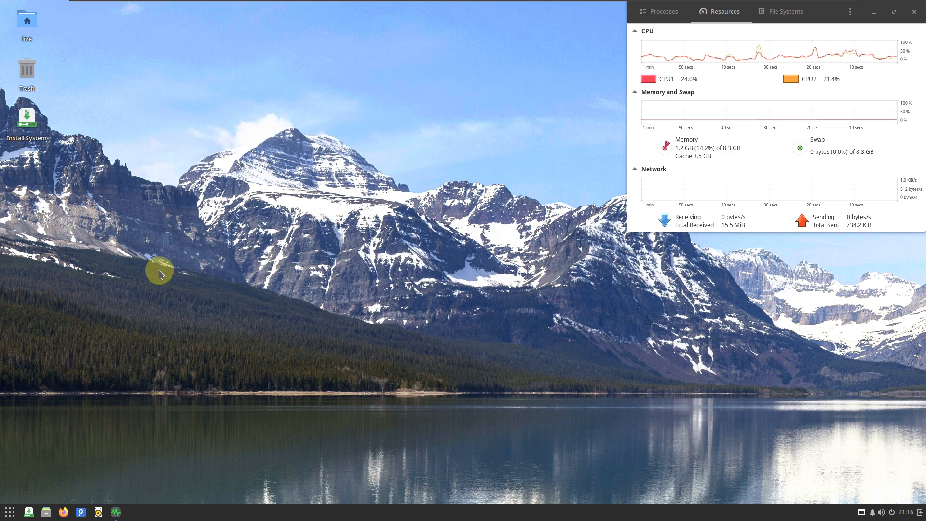
- Browse the full list of preinstalled applications from beginning to end
{"action": "left_click", "coordinate": [10, 512]}
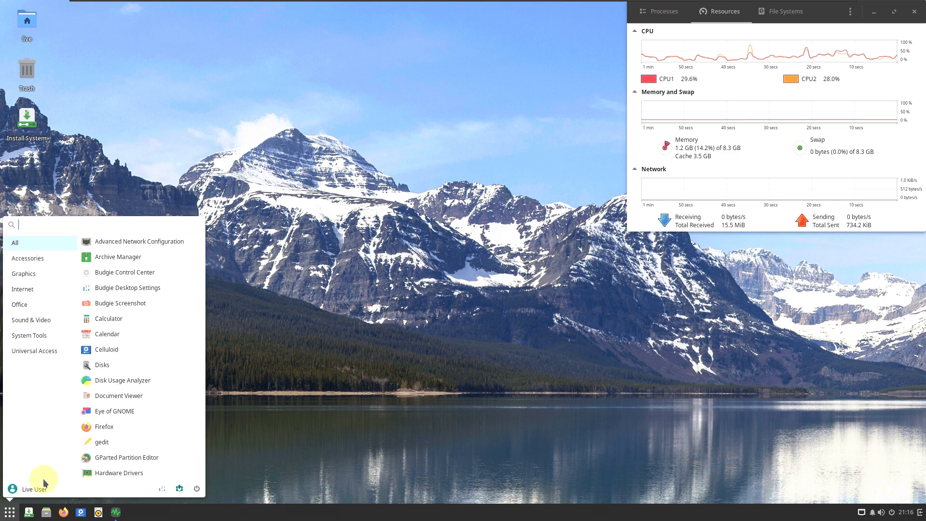
{"action": "scroll", "coordinate": [163, 250], "scroll_direction": "down", "scroll_amount": 10}
{"action": "scroll", "coordinate": [164, 251], "scroll_direction": "up", "scroll_amount": 9}
{"action": "scroll", "coordinate": [163, 251], "scroll_direction": "up", "scroll_amount": 1}
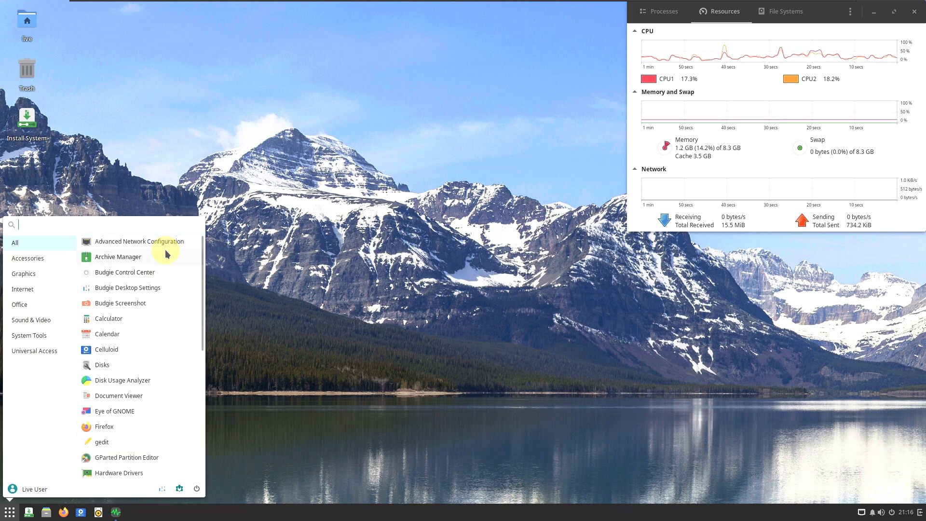
{"action": "scroll", "coordinate": [175, 260], "scroll_direction": "down", "scroll_amount": 10}
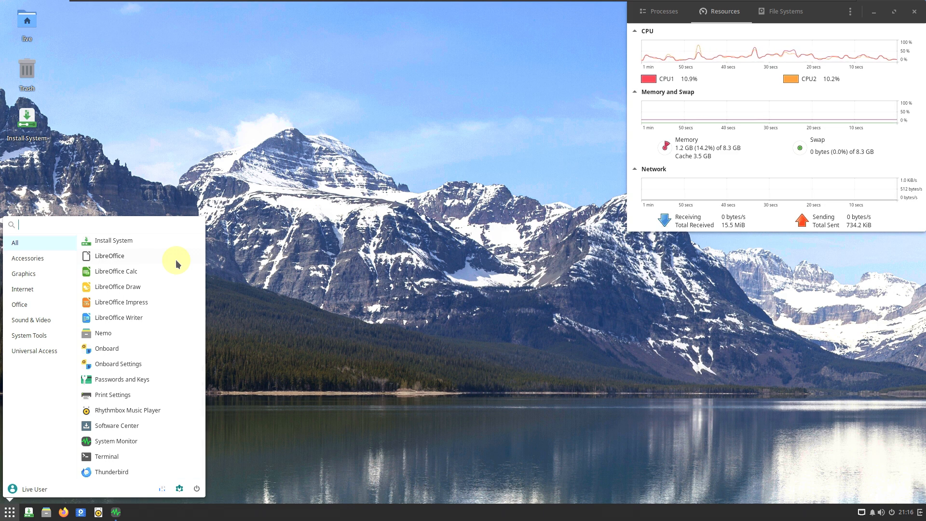
{"action": "scroll", "coordinate": [176, 261], "scroll_direction": "up", "scroll_amount": 10}
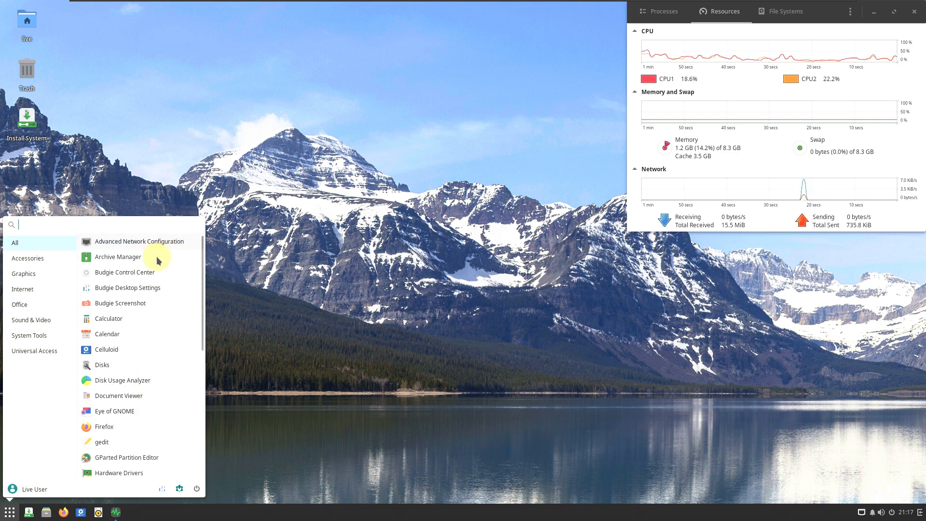
- Launch the Eye of GNOME image viewer from the list of installed applications
{"action": "left_click", "coordinate": [161, 412]}
{"action": "left_click", "coordinate": [11, 513]}
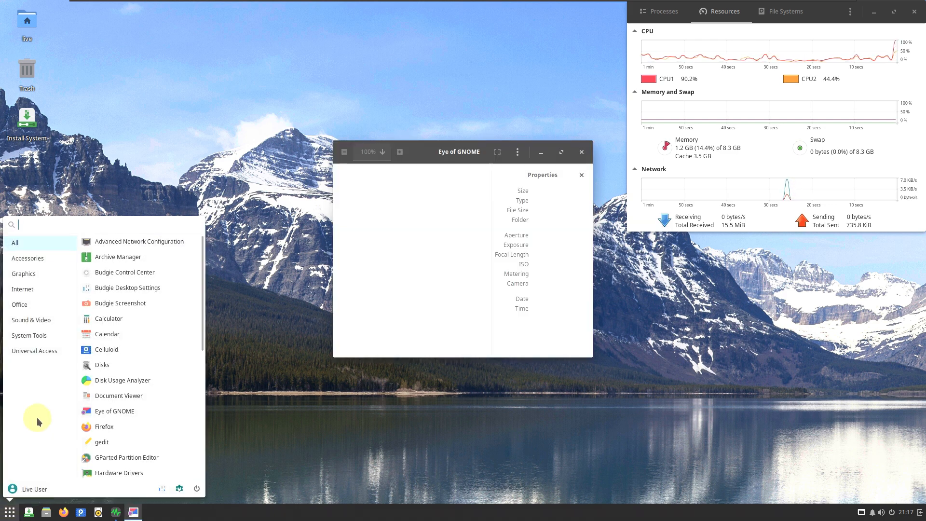
{"action": "left_click", "coordinate": [107, 411]}
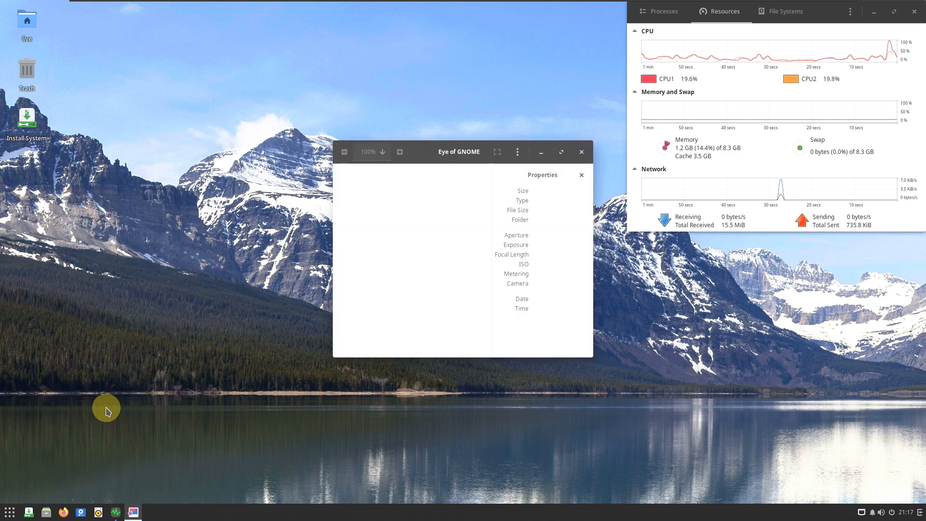
- Launch Disk Usage Analyzer, Celluloid and Firefox alongside the open Eye of GNOME window
{"action": "left_click", "coordinate": [10, 512]}
{"action": "left_click", "coordinate": [151, 375]}
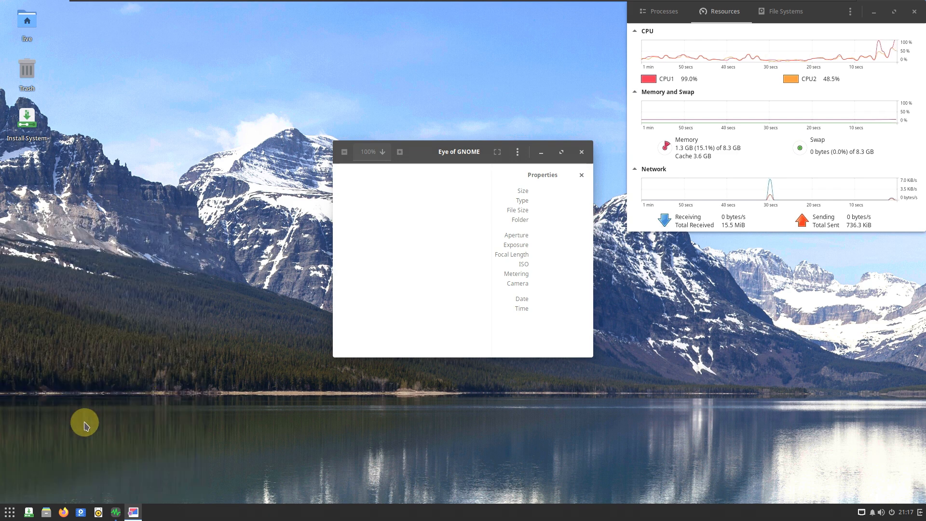
{"action": "left_click", "coordinate": [11, 510]}
{"action": "left_click", "coordinate": [137, 361]}
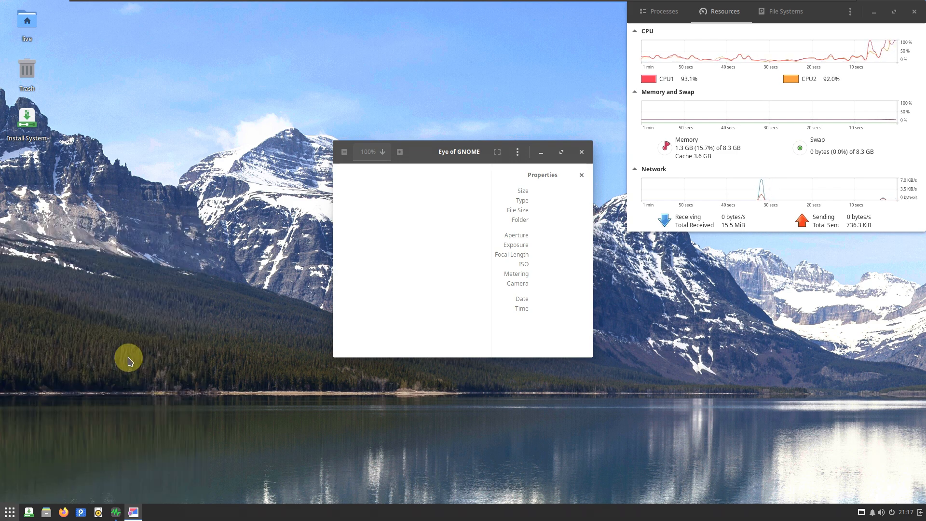
- Launch GParted Partition Editor and LibreOffice Calc from the list of installed applications
{"action": "left_click", "coordinate": [10, 511]}
{"action": "scroll", "coordinate": [121, 361], "scroll_direction": "down", "scroll_amount": 5}
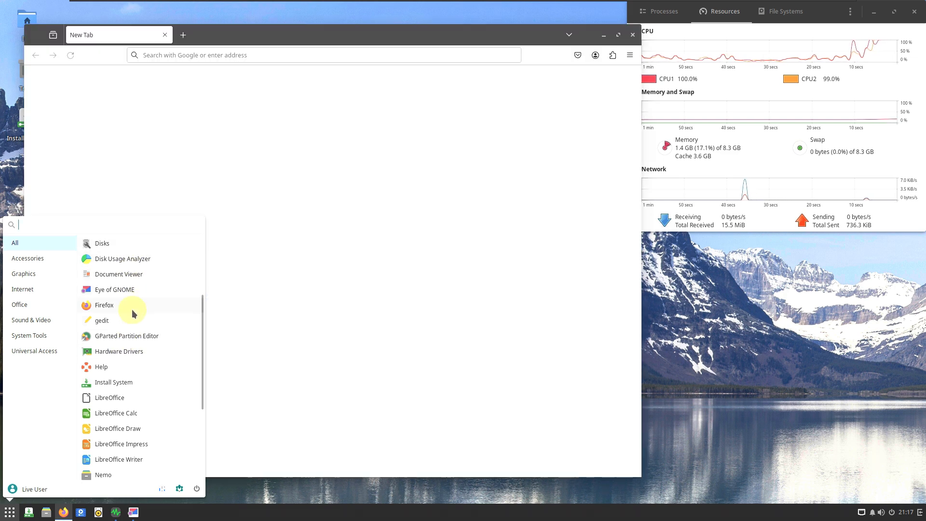
{"action": "left_click", "coordinate": [138, 338]}
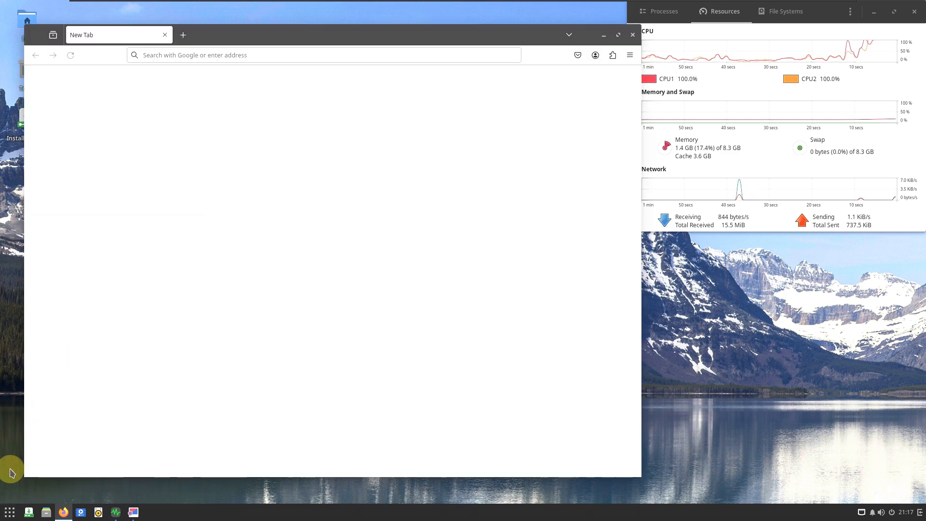
{"action": "left_click", "coordinate": [9, 515]}
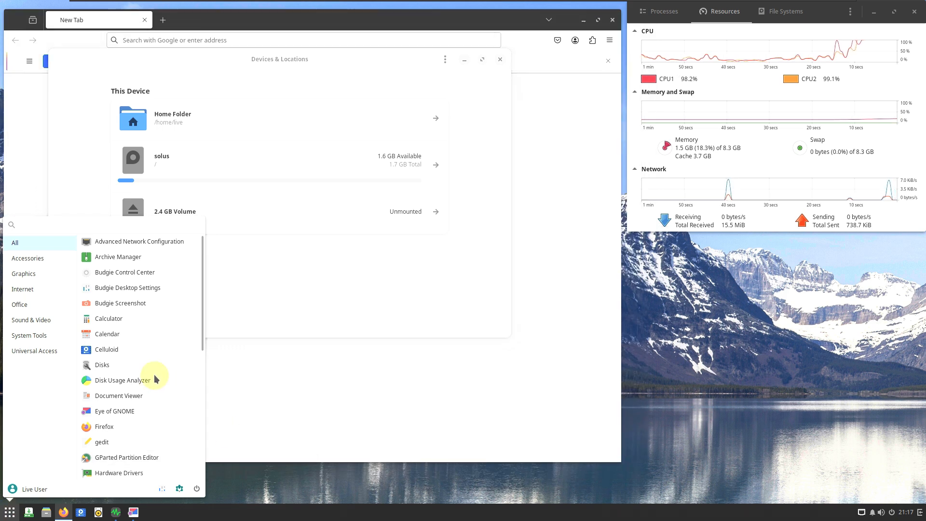
{"action": "scroll", "coordinate": [156, 376], "scroll_direction": "down", "scroll_amount": 2}
{"action": "scroll", "coordinate": [154, 410], "scroll_direction": "down", "scroll_amount": 1}
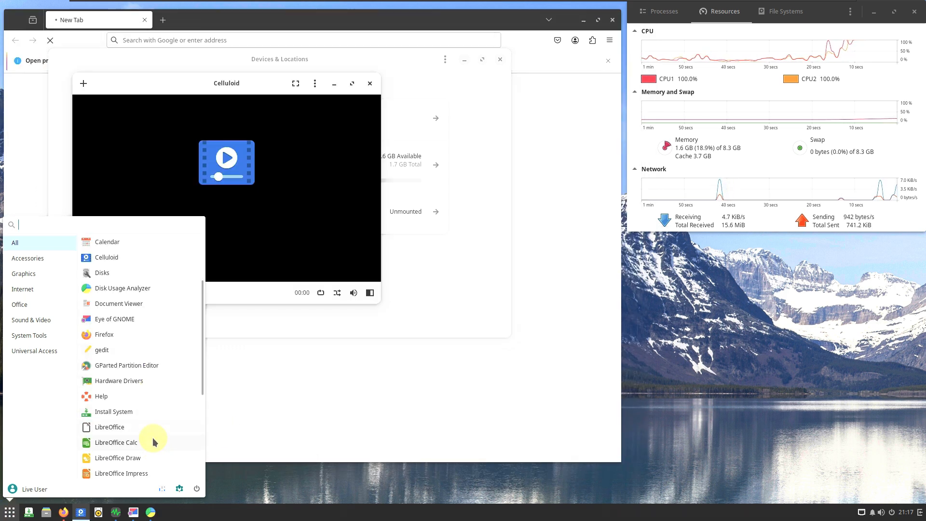
{"action": "left_click", "coordinate": [154, 442]}
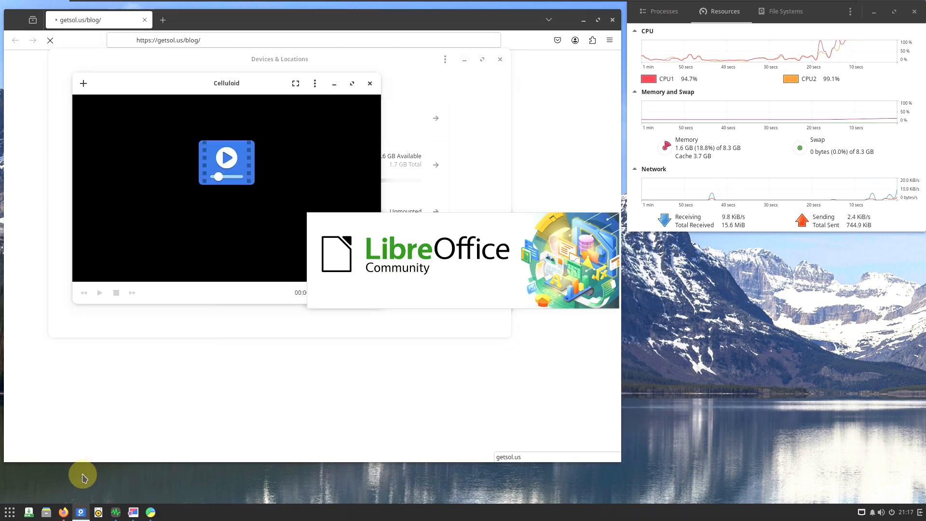
- Launch the gedit text editor with a blank document
{"action": "left_click", "coordinate": [9, 513]}
{"action": "scroll", "coordinate": [126, 373], "scroll_direction": "down", "scroll_amount": 2}
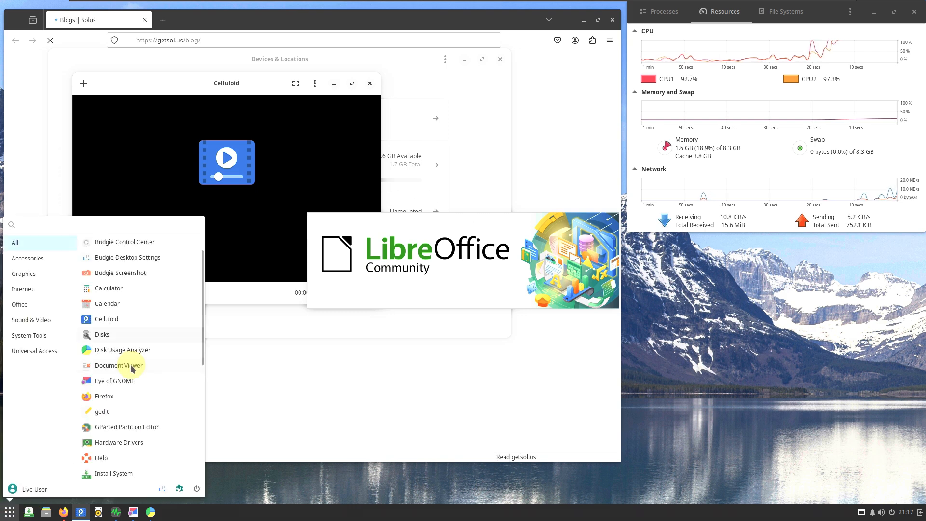
{"action": "left_click", "coordinate": [129, 380]}
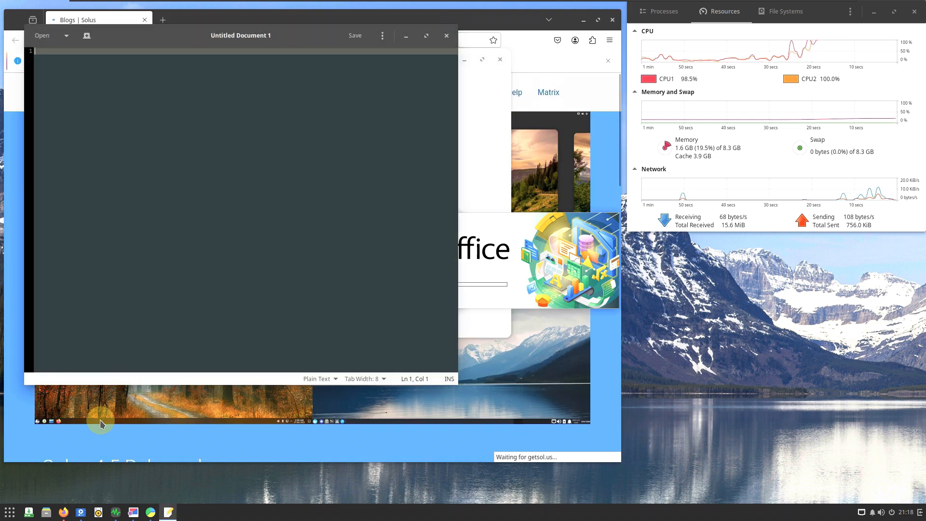
- Launch Software Center and the Nemo file manager from the list of installed applications
{"action": "left_click", "coordinate": [12, 512]}
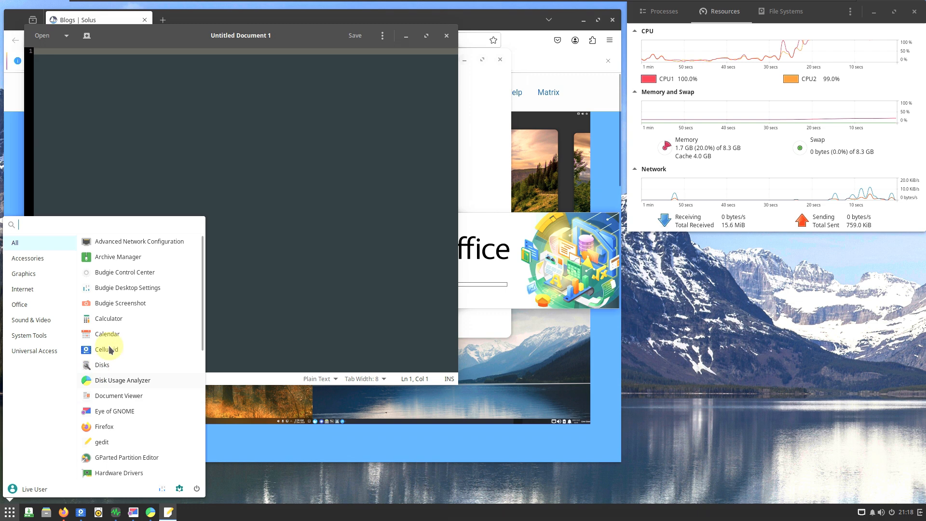
{"action": "scroll", "coordinate": [124, 331], "scroll_direction": "down", "scroll_amount": 4}
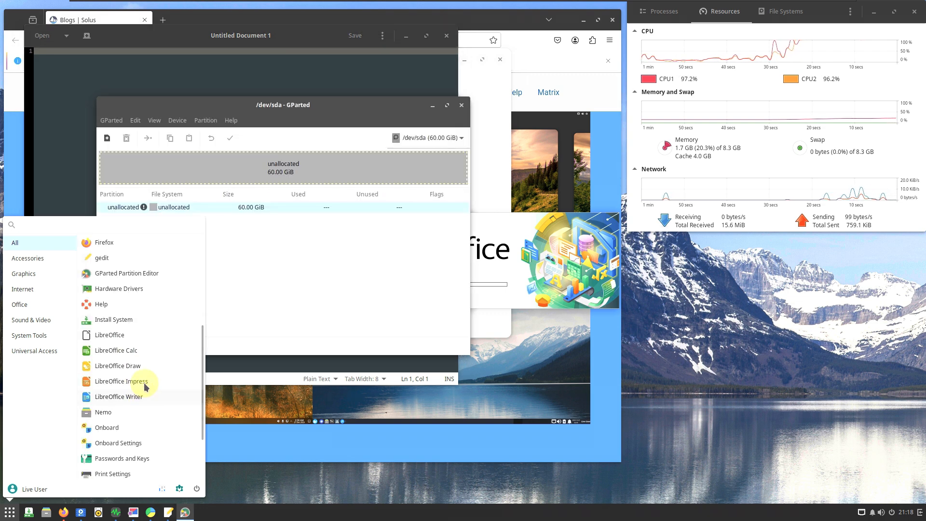
{"action": "scroll", "coordinate": [147, 363], "scroll_direction": "down", "scroll_amount": 3}
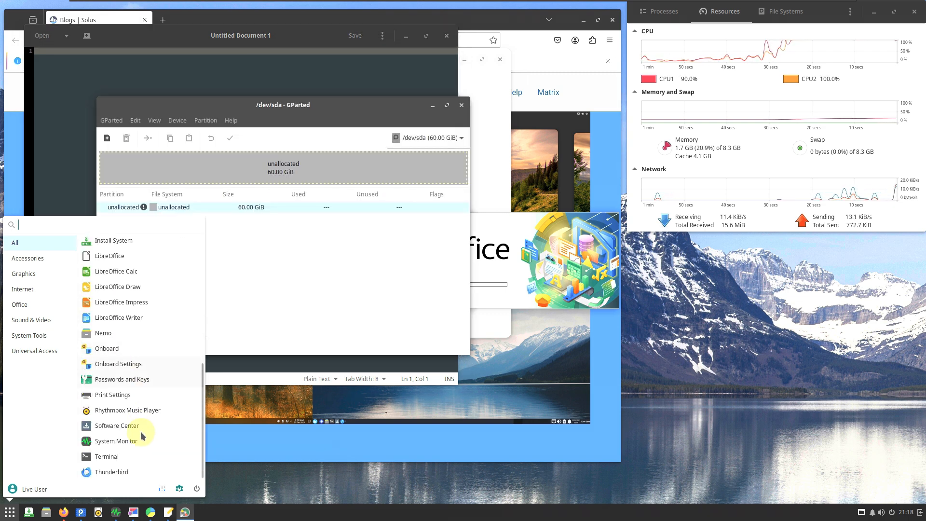
{"action": "left_click", "coordinate": [9, 511]}
{"action": "left_click", "coordinate": [10, 512]}
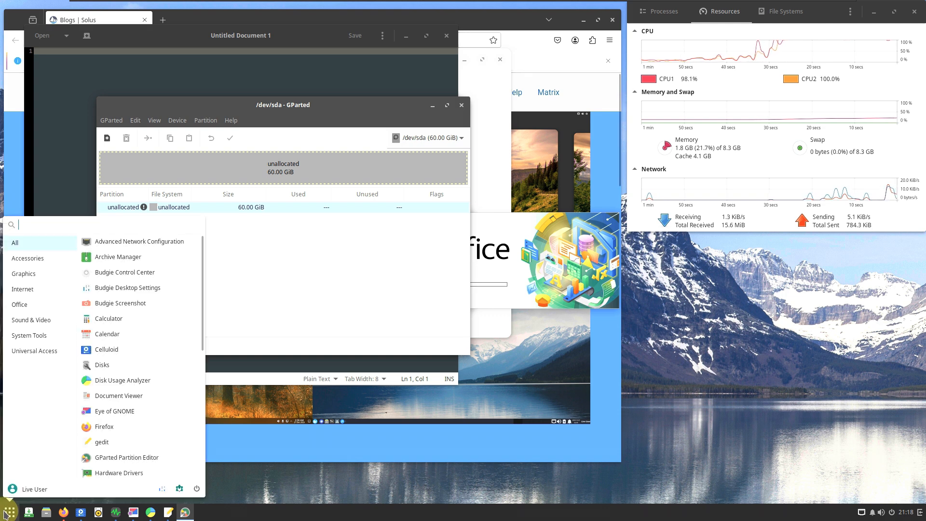
{"action": "scroll", "coordinate": [176, 348], "scroll_direction": "down", "scroll_amount": 1}
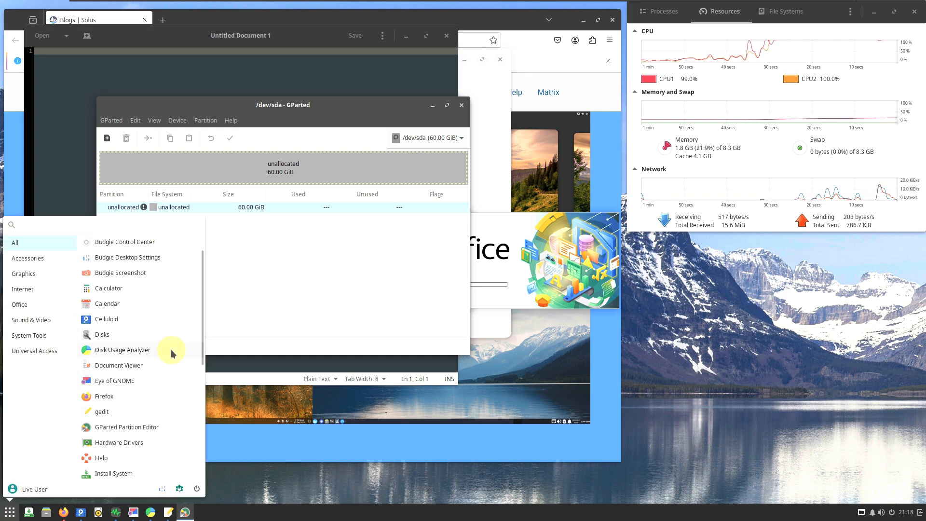
{"action": "scroll", "coordinate": [154, 410], "scroll_direction": "down", "scroll_amount": 4}
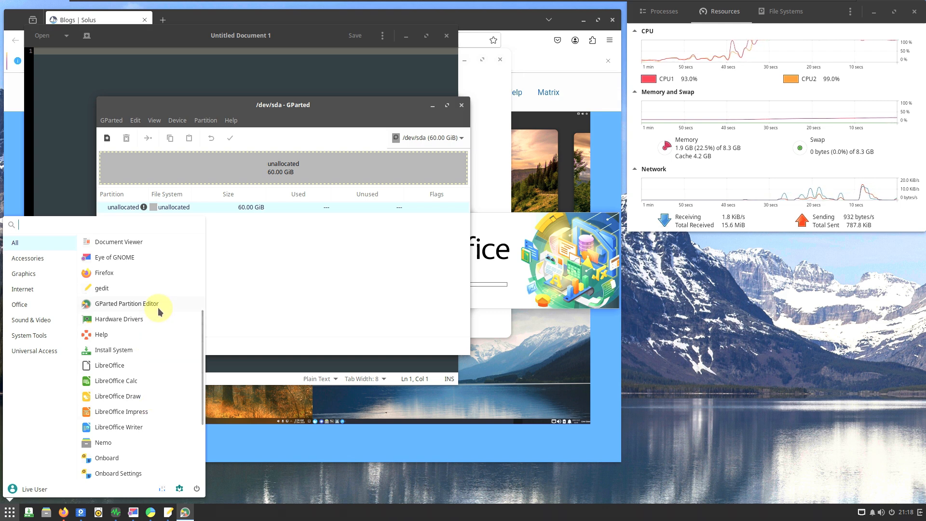
{"action": "left_click", "coordinate": [143, 442]}
- Launch the Thunderbird mail client from the end of the application list
{"action": "left_click", "coordinate": [9, 512]}
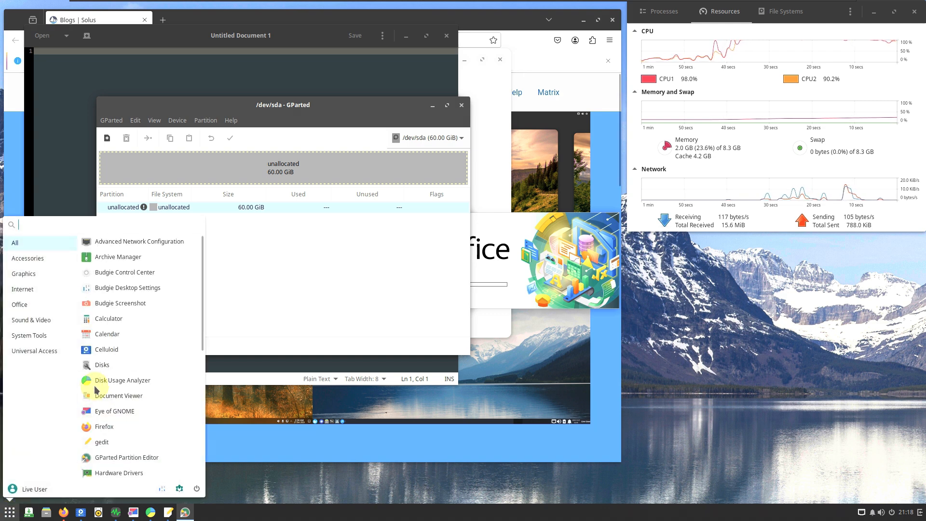
{"action": "scroll", "coordinate": [102, 371], "scroll_direction": "down", "scroll_amount": 3}
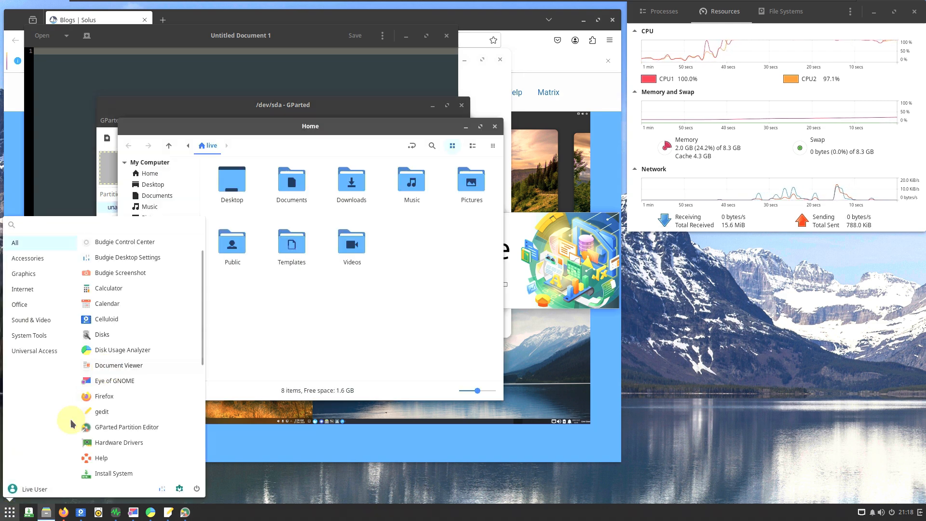
{"action": "scroll", "coordinate": [162, 357], "scroll_direction": "down", "scroll_amount": 5}
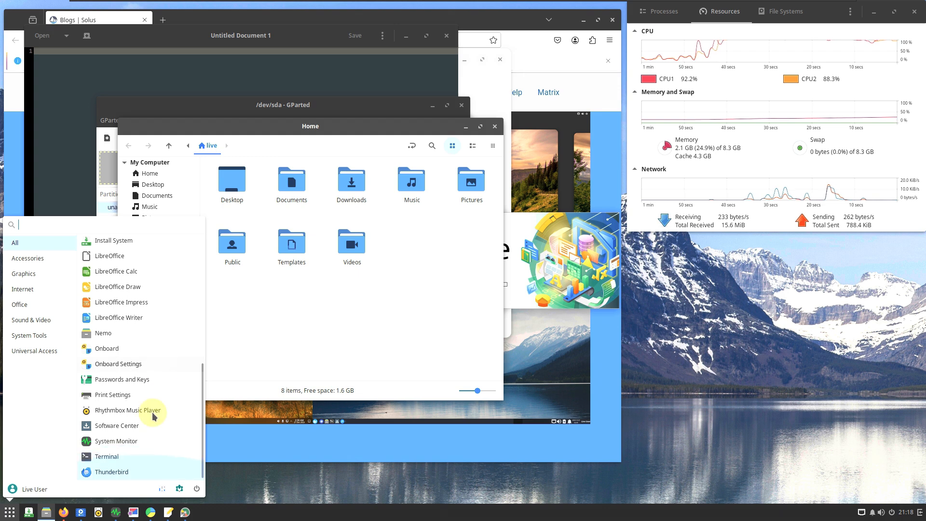
{"action": "left_click", "coordinate": [140, 473]}
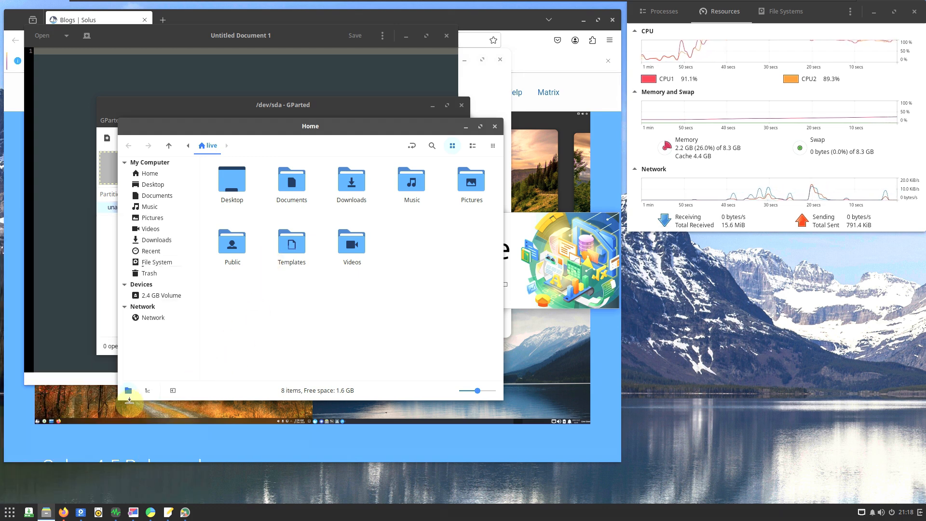
- Launch Budgie Control Center and Budgie Desktop Settings, and bring System Monitor's resource graphs in front of the open windows
{"action": "left_click", "coordinate": [9, 512]}
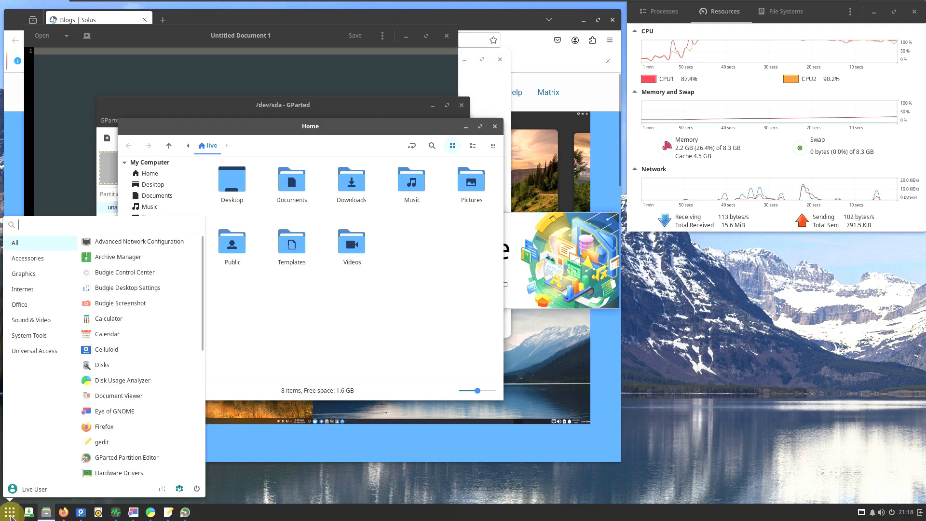
{"action": "left_click", "coordinate": [162, 277]}
{"action": "left_click", "coordinate": [10, 512]}
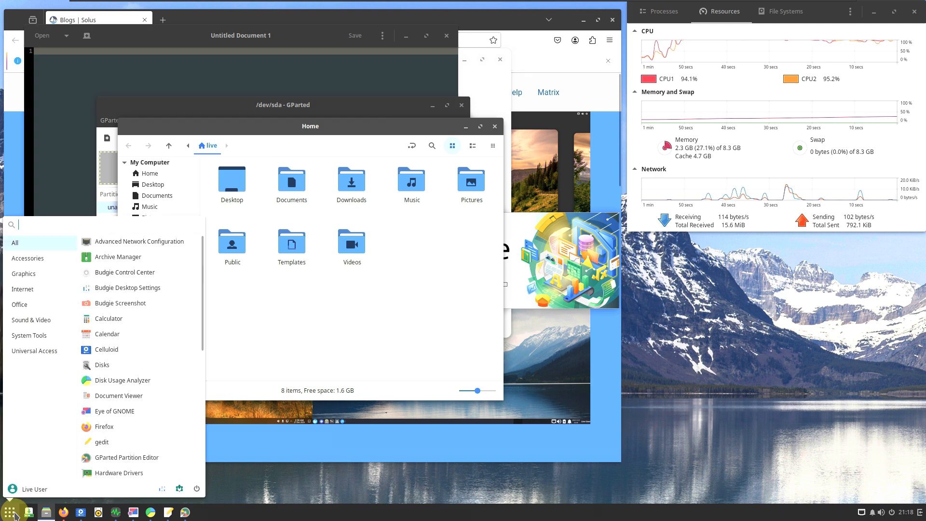
{"action": "left_click", "coordinate": [167, 293]}
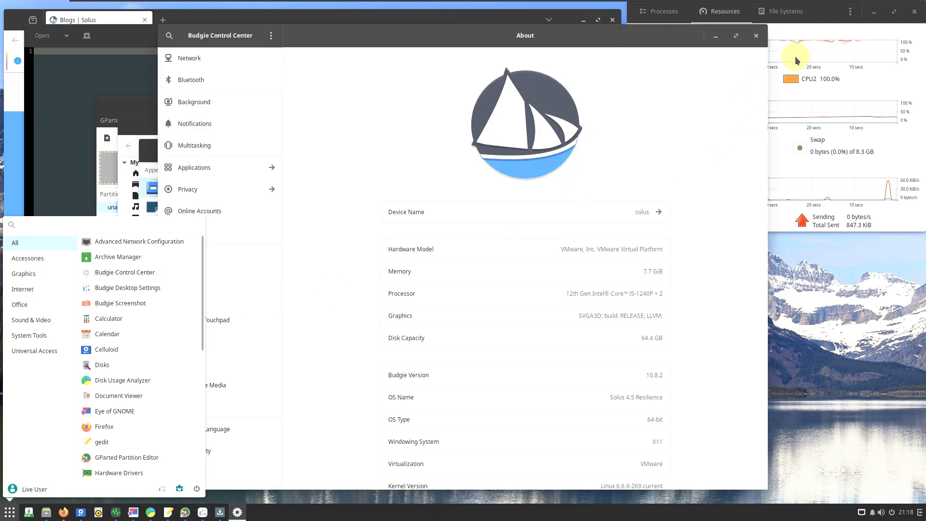
{"action": "left_click", "coordinate": [818, 20]}
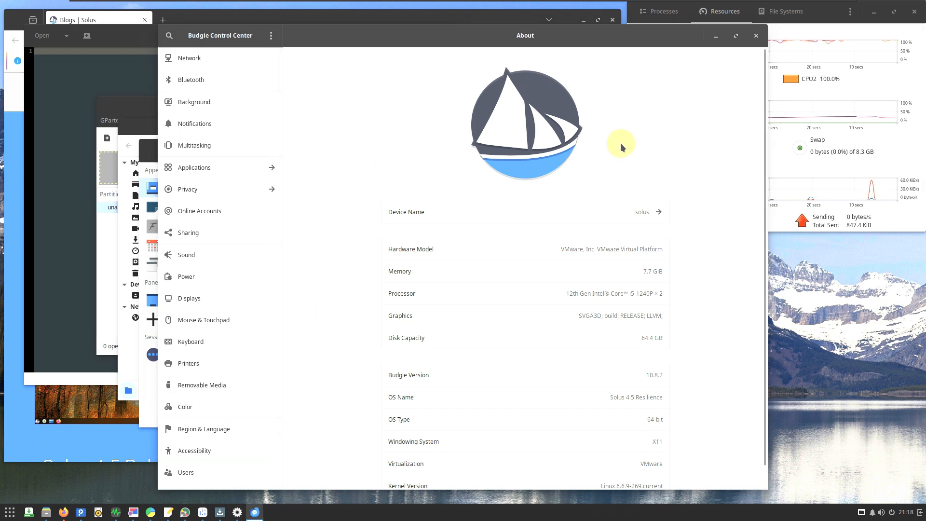
{"action": "left_click", "coordinate": [829, 16]}
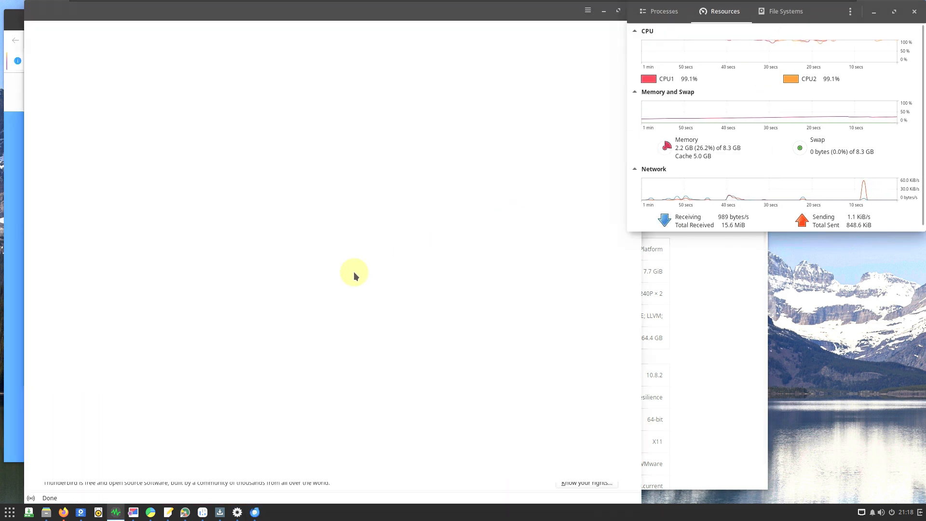
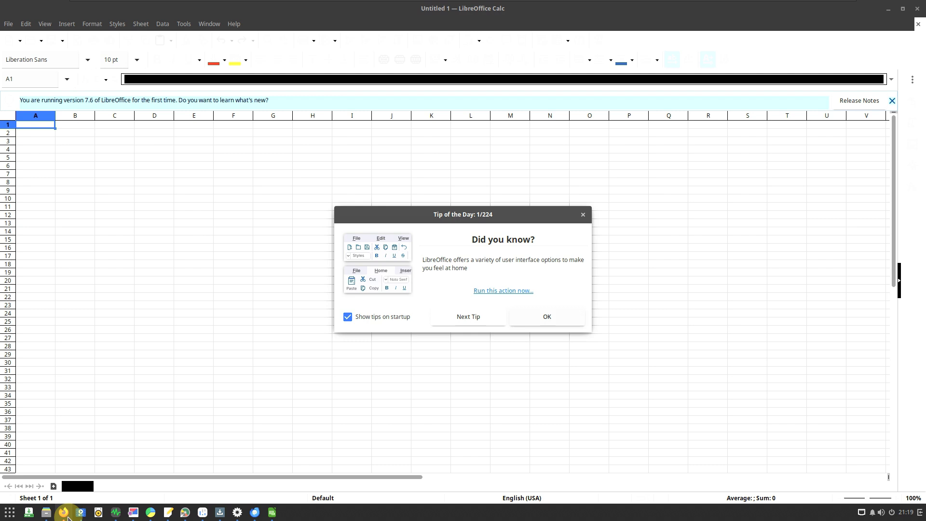
- Show System Monitor's resource graphs, and look through the open windows one by one, from Software Center back to the Nemo file manager
{"action": "left_click", "coordinate": [116, 512]}
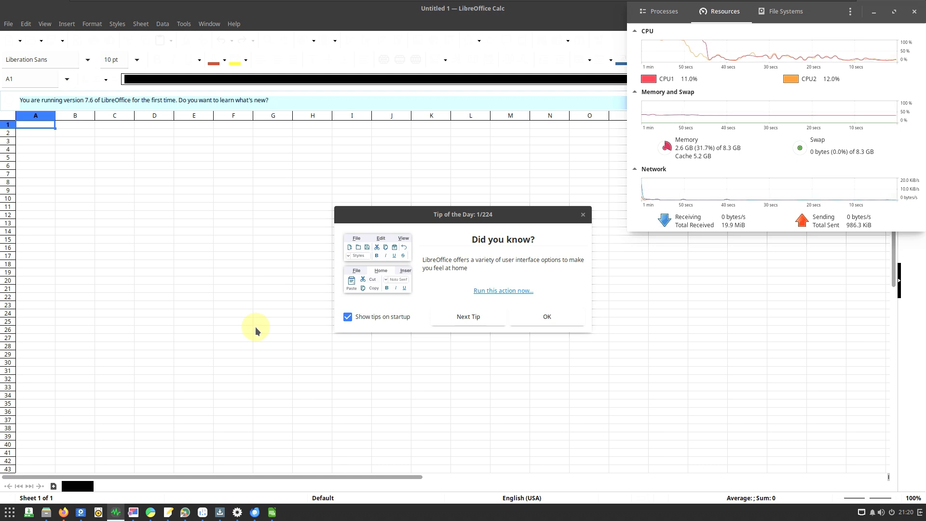
{"action": "left_click", "coordinate": [220, 517]}
{"action": "left_click", "coordinate": [203, 516]}
{"action": "left_click", "coordinate": [186, 517]}
{"action": "left_click", "coordinate": [168, 517]}
{"action": "left_click", "coordinate": [135, 516]}
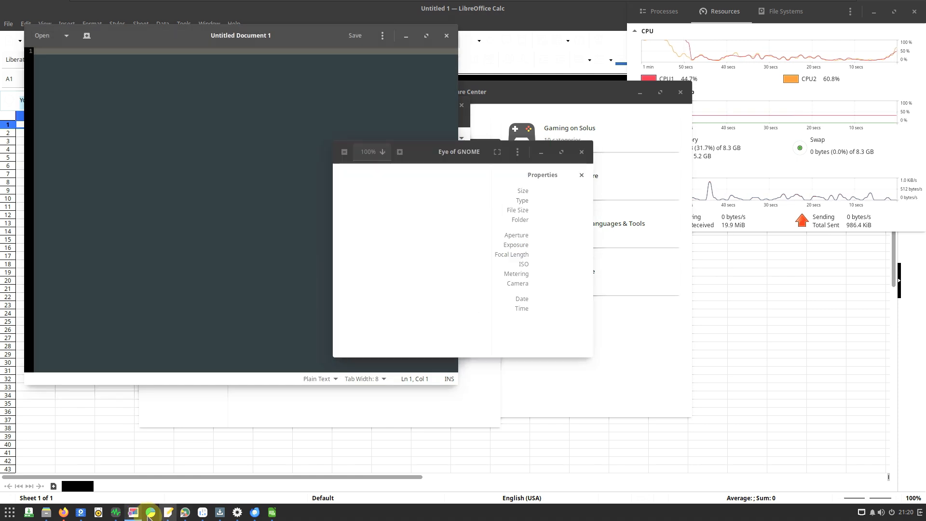
{"action": "left_click", "coordinate": [116, 517]}
{"action": "left_click", "coordinate": [97, 515]}
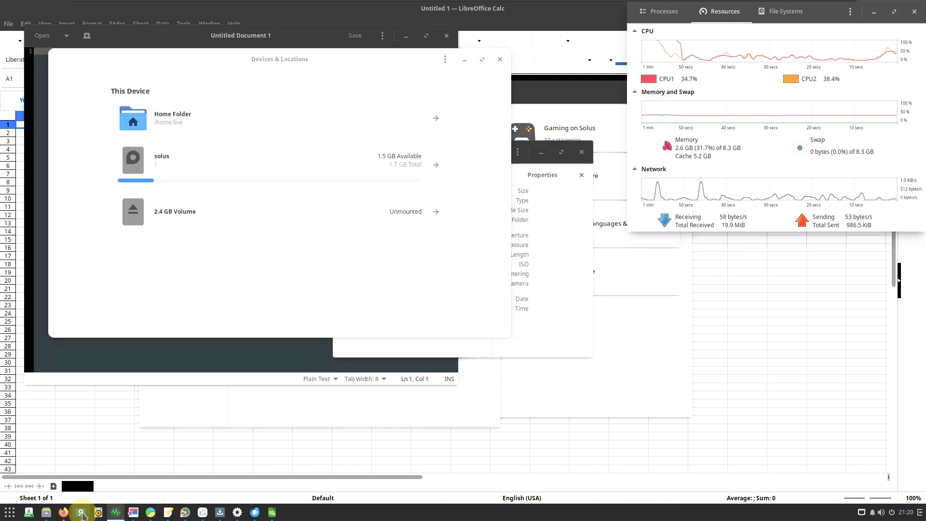
{"action": "left_click", "coordinate": [81, 515]}
{"action": "left_click", "coordinate": [64, 515]}
{"action": "left_click", "coordinate": [47, 516]}
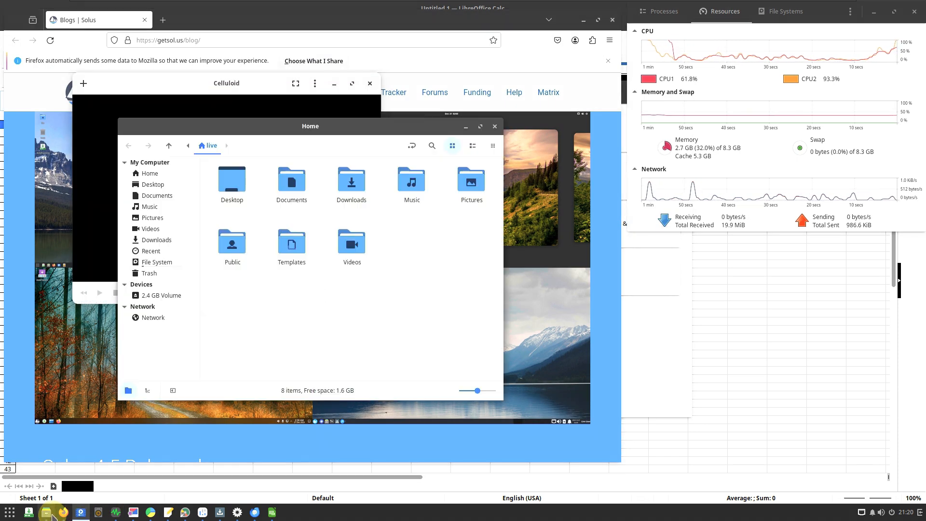
- Bring each running application forward in order, from Firefox through Budgie Control Center and Thunderbird to LibreOffice Calc
{"action": "left_click", "coordinate": [64, 517]}
{"action": "left_click", "coordinate": [82, 517]}
{"action": "left_click", "coordinate": [100, 516]}
{"action": "left_click", "coordinate": [116, 516]}
{"action": "left_click", "coordinate": [134, 517]}
{"action": "left_click", "coordinate": [151, 517]}
{"action": "left_click", "coordinate": [168, 517]}
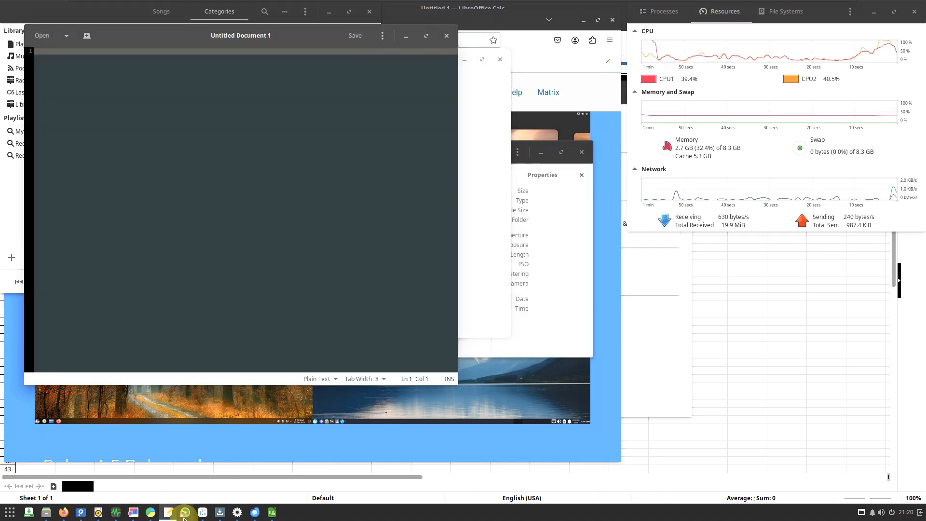
{"action": "left_click", "coordinate": [185, 516]}
{"action": "left_click", "coordinate": [202, 516]}
{"action": "left_click", "coordinate": [220, 516]}
{"action": "left_click", "coordinate": [237, 516]}
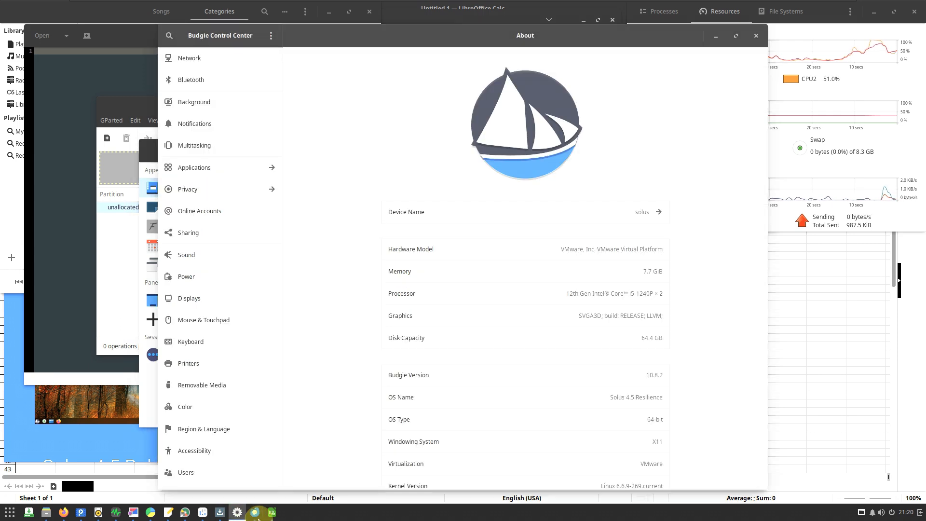
{"action": "left_click", "coordinate": [256, 517]}
{"action": "left_click", "coordinate": [270, 516]}
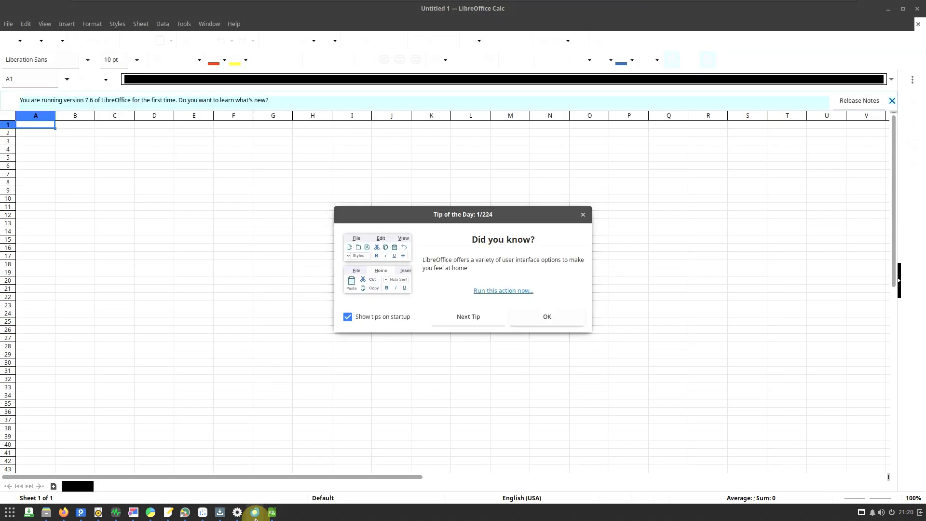
- Go through the running applications in reverse, from Thunderbird back past System Monitor to the file manager and Celluloid
{"action": "left_click", "coordinate": [255, 516]}
{"action": "left_click", "coordinate": [236, 517]}
{"action": "left_click", "coordinate": [220, 517]}
{"action": "left_click", "coordinate": [202, 516]}
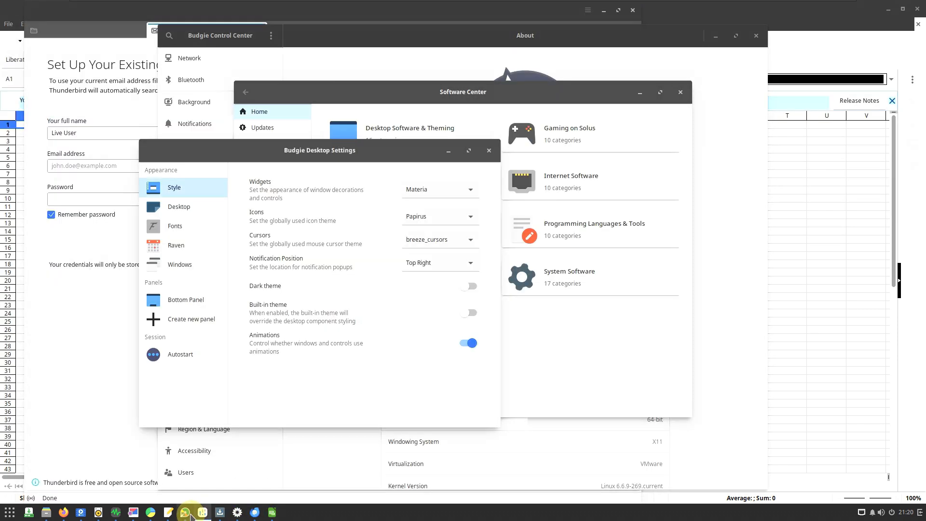
{"action": "left_click", "coordinate": [185, 517]}
{"action": "left_click", "coordinate": [169, 516]}
{"action": "left_click", "coordinate": [150, 517]}
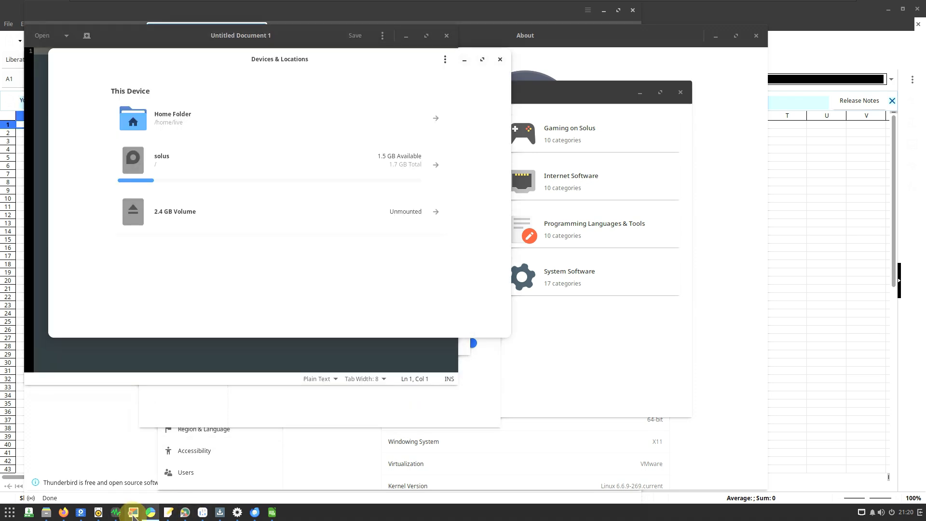
{"action": "left_click", "coordinate": [133, 512]}
{"action": "left_click", "coordinate": [115, 512]}
{"action": "left_click", "coordinate": [98, 512]}
{"action": "left_click", "coordinate": [63, 513]}
{"action": "left_click", "coordinate": [46, 514]}
{"action": "left_click", "coordinate": [64, 514]}
{"action": "left_click", "coordinate": [71, 514]}
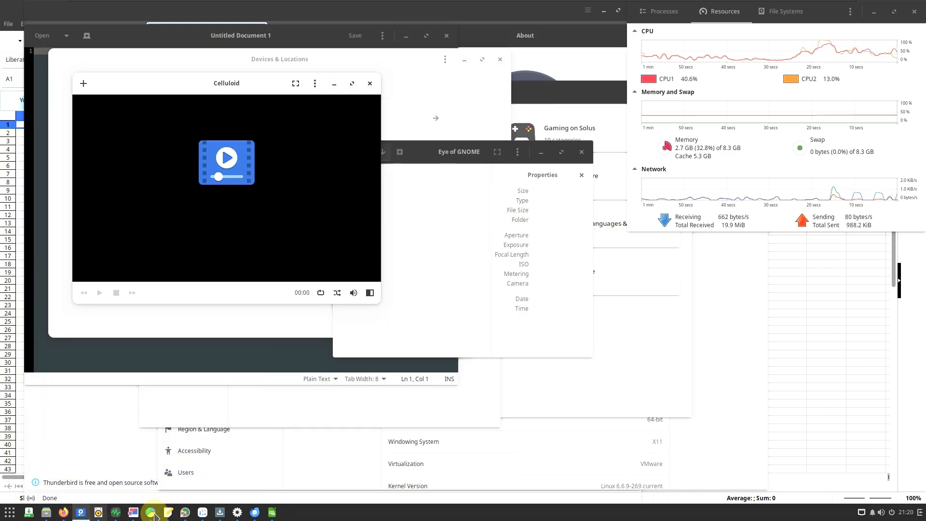
- Switch through gedit, Software Center, Budgie Control Center and Thunderbird, and check the resource graphs in System Monitor
{"action": "left_click", "coordinate": [168, 512]}
{"action": "left_click", "coordinate": [219, 512]}
{"action": "left_click", "coordinate": [219, 512]}
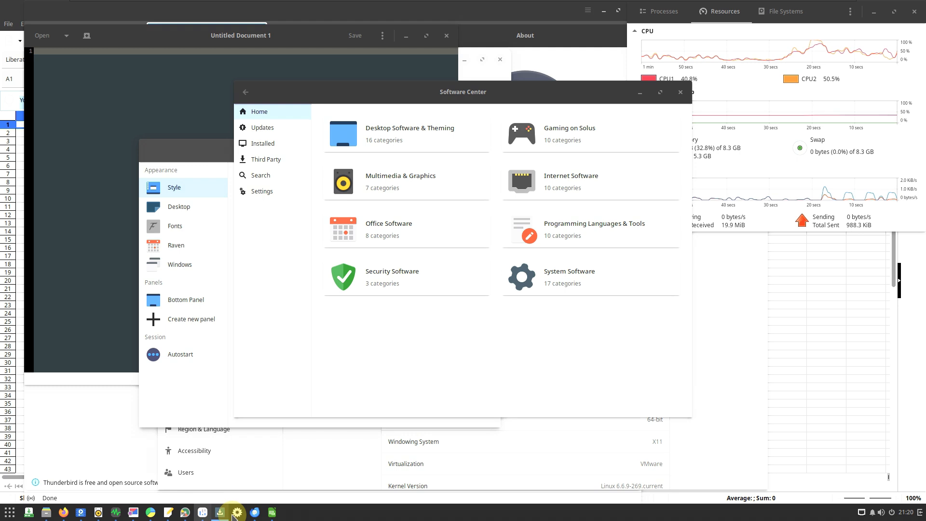
{"action": "left_click", "coordinate": [237, 513]}
{"action": "left_click", "coordinate": [254, 513]}
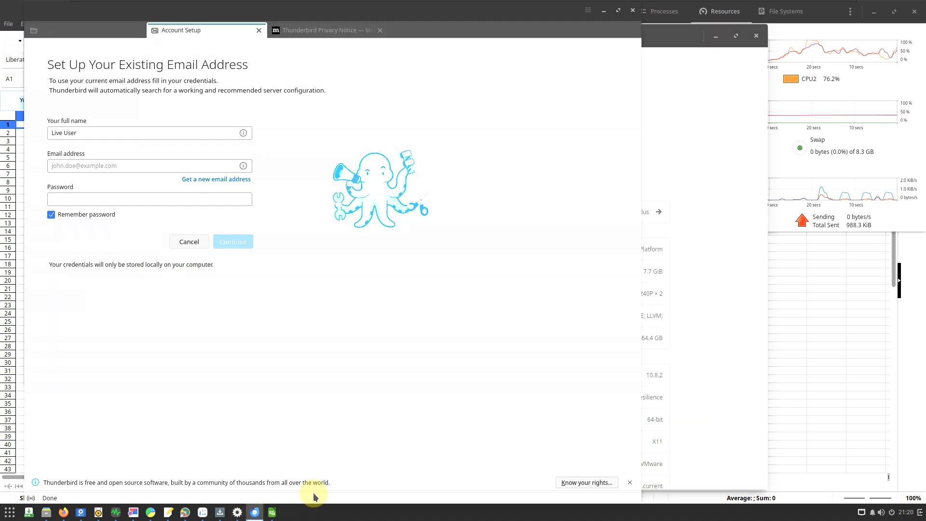
{"action": "left_click", "coordinate": [826, 25]}
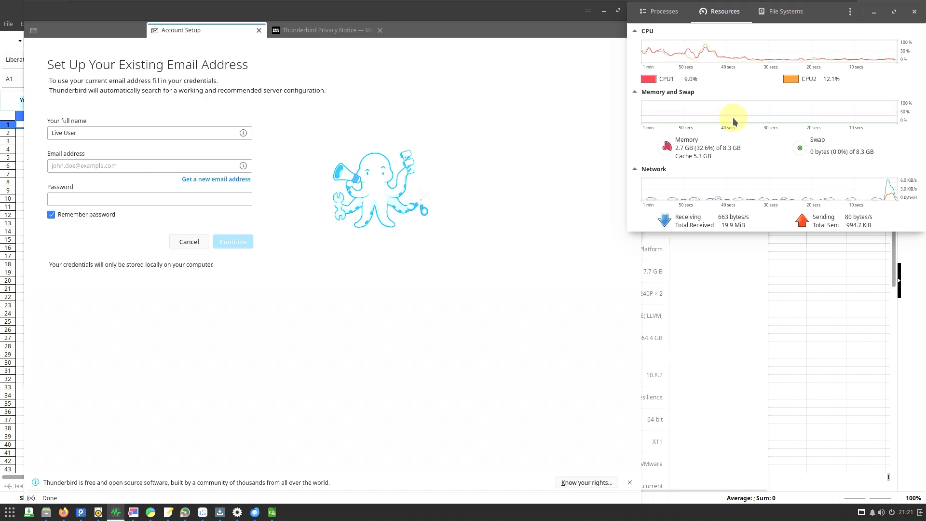
- Close the Privacy Notice and Account Setup tabs in Thunderbird
{"action": "left_click", "coordinate": [472, 166]}
{"action": "left_click", "coordinate": [380, 31]}
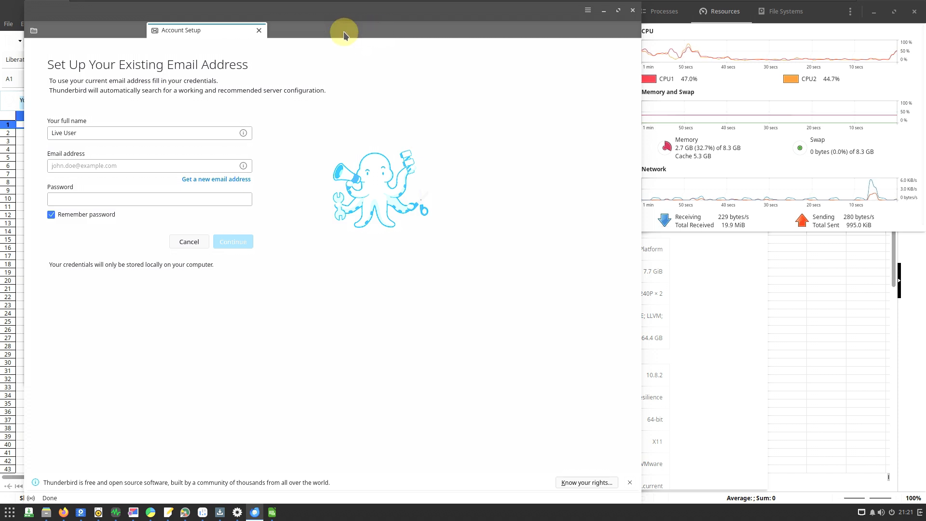
{"action": "left_click", "coordinate": [258, 30]}
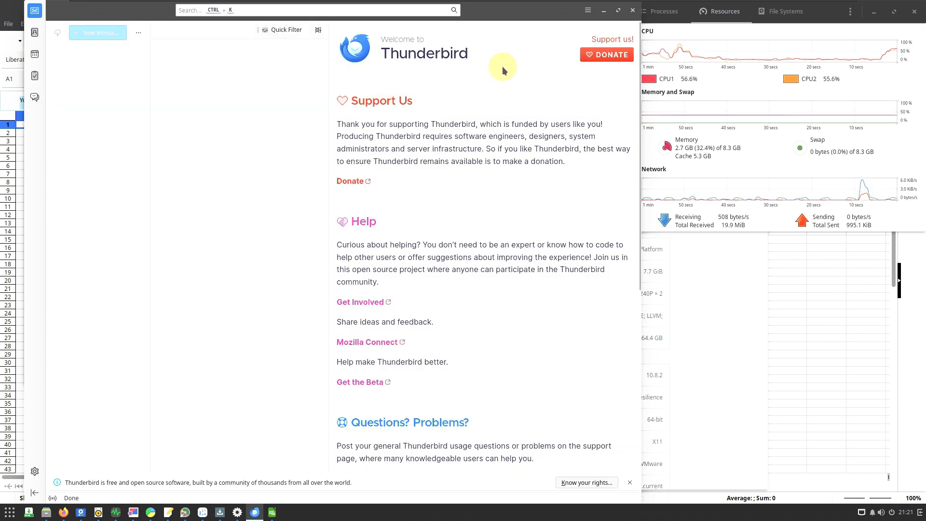
- Check Thunderbird's version in its About dialog and close the dialog
{"action": "left_click", "coordinate": [588, 10]}
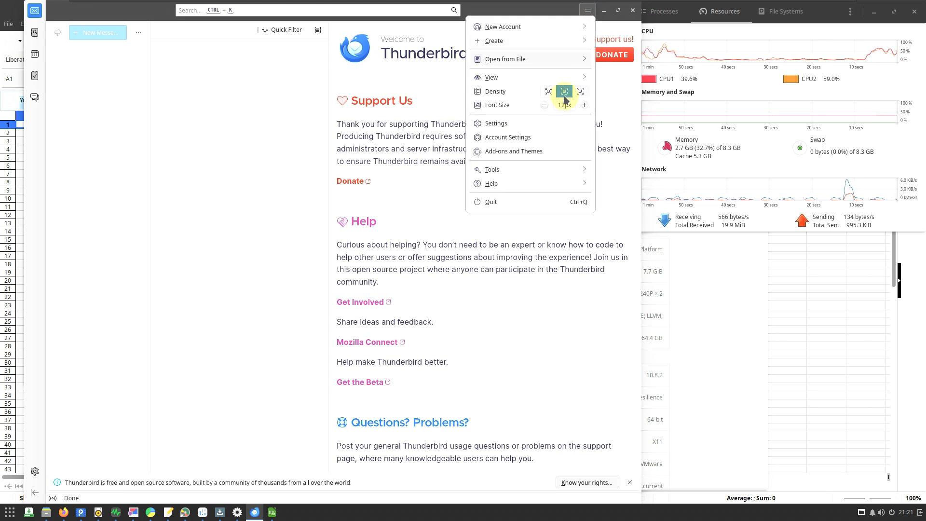
{"action": "left_click", "coordinate": [530, 183]}
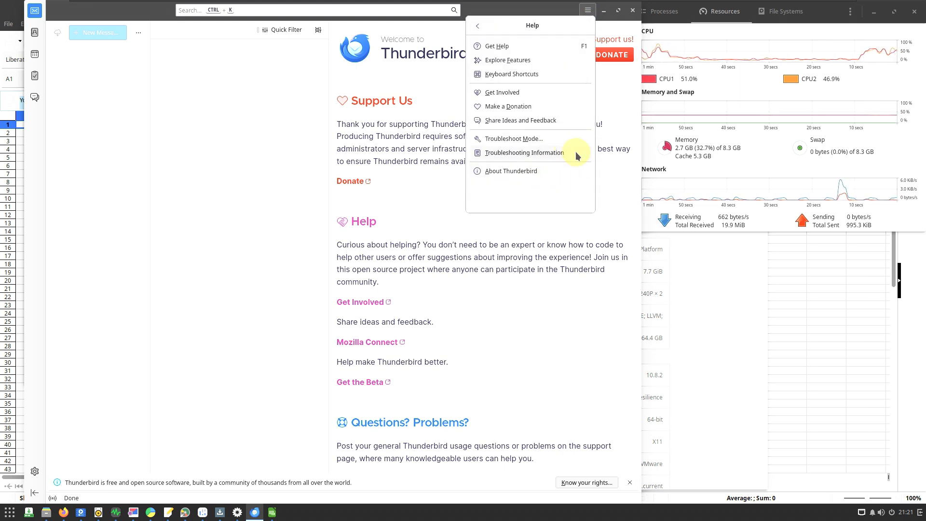
{"action": "left_click", "coordinate": [549, 171]}
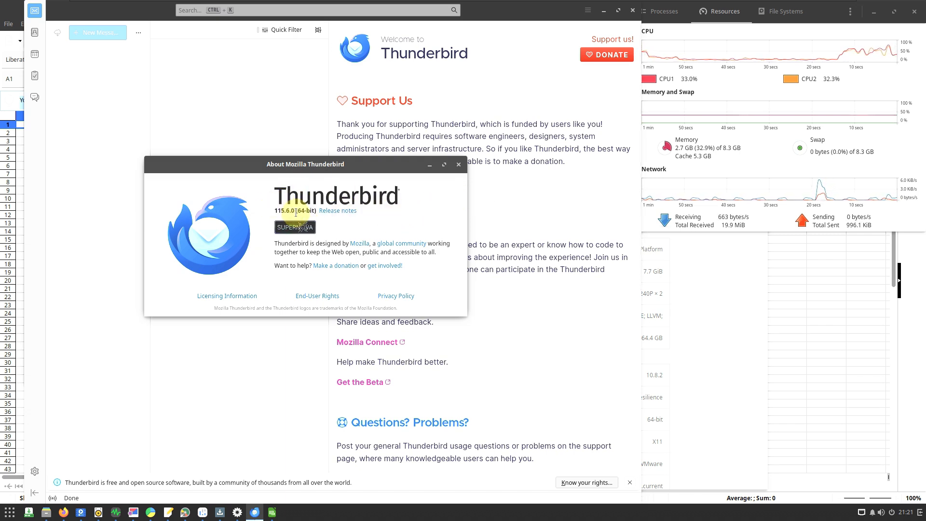
{"action": "left_click", "coordinate": [459, 164]}
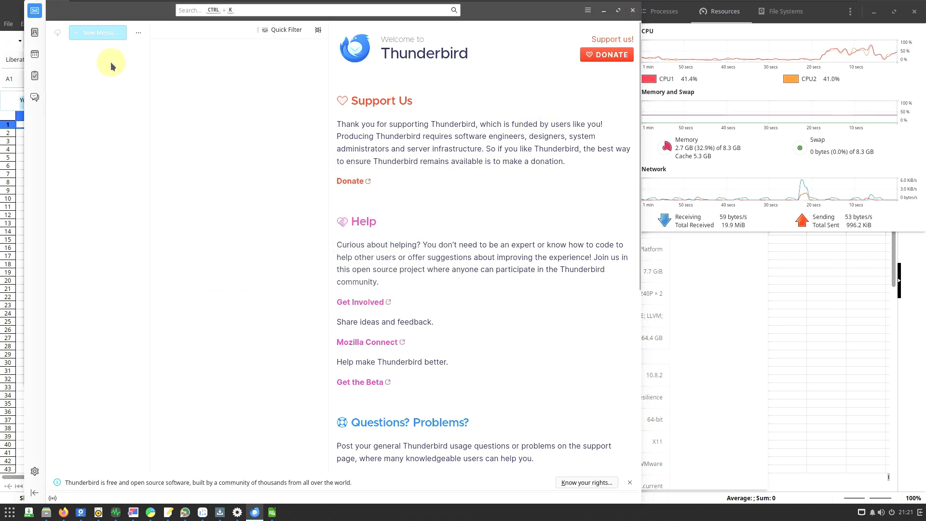
- View Thunderbird's address book and close the mail client
{"action": "left_click", "coordinate": [35, 32]}
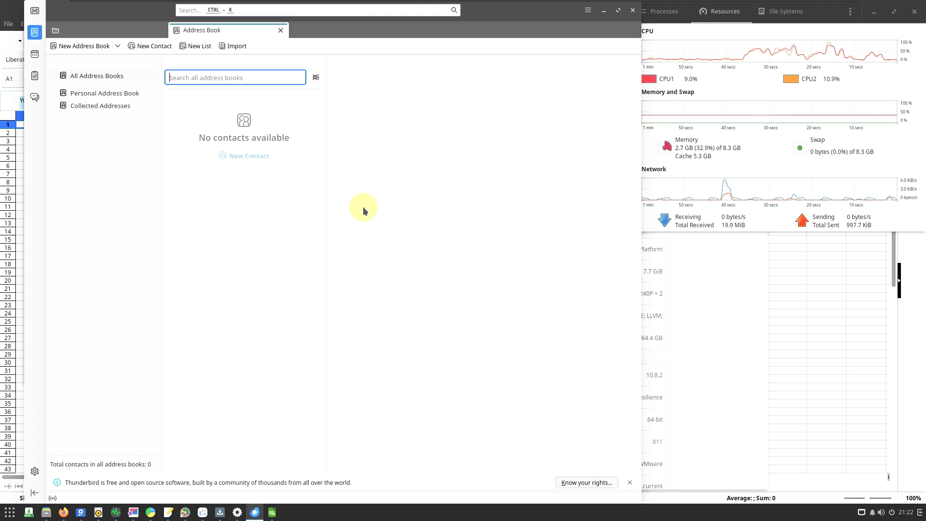
{"action": "left_click", "coordinate": [633, 10]}
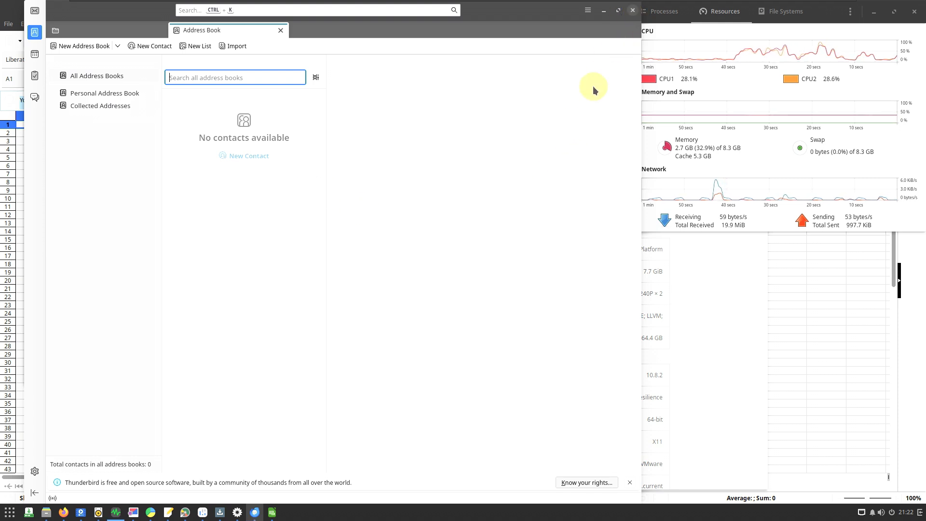
{"action": "left_click", "coordinate": [420, 128]}
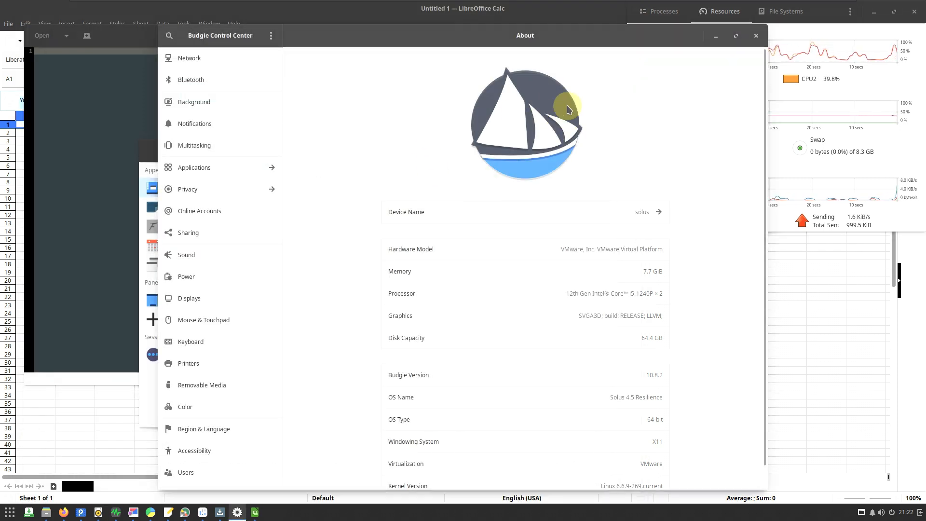
- View the Network and Bluetooth settings in Budgie Control Center, and set the red autumn park path picture as the desktop background
{"action": "left_click", "coordinate": [225, 53]}
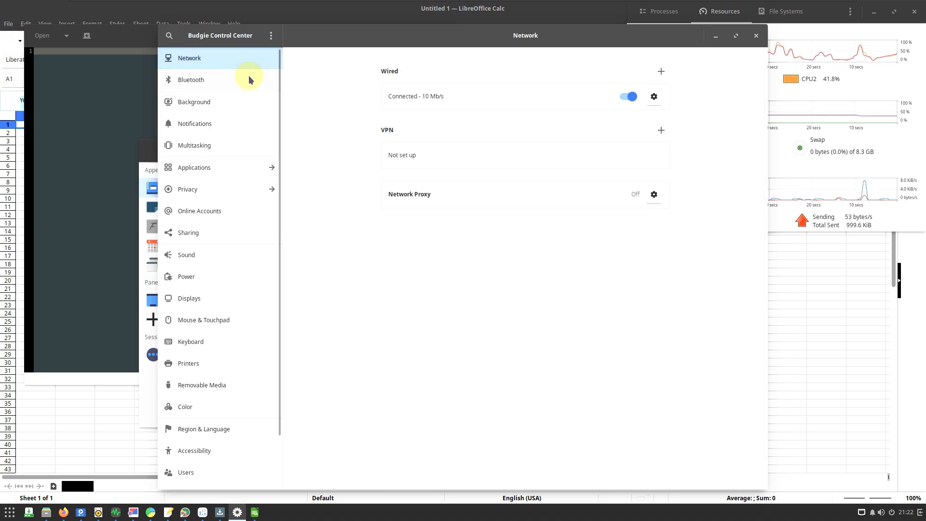
{"action": "left_click", "coordinate": [248, 76]}
{"action": "left_click", "coordinate": [245, 95]}
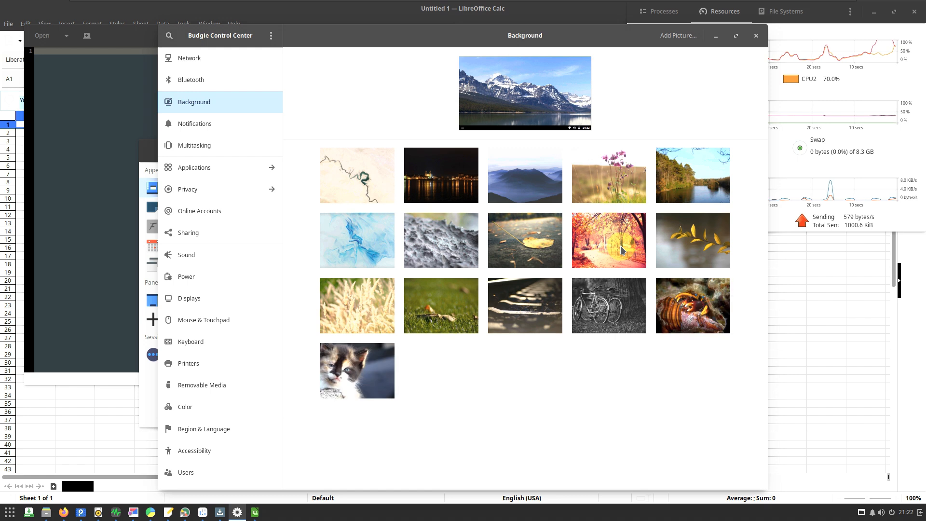
{"action": "left_click", "coordinate": [621, 248]}
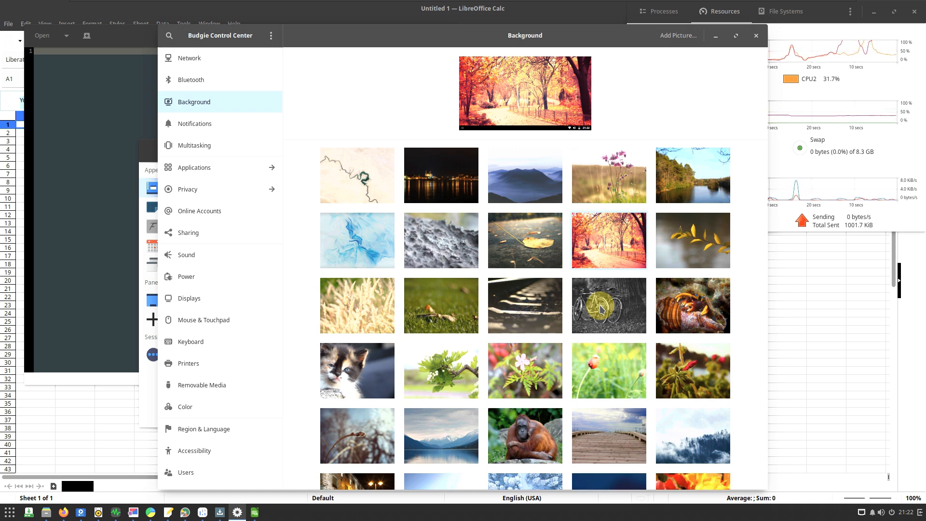
- Browse the whole gallery of supplied wallpapers in the Background settings and return to its start
{"action": "scroll", "coordinate": [583, 333], "scroll_direction": "down", "scroll_amount": 1}
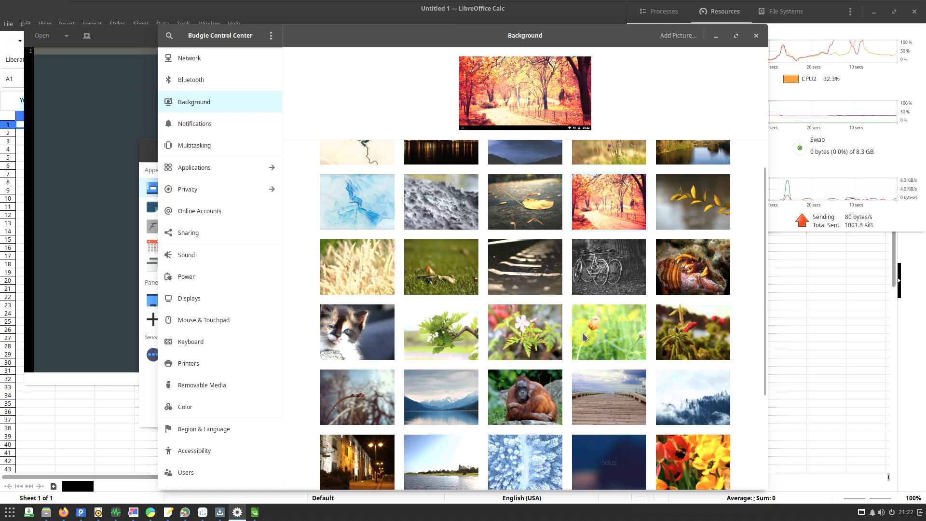
{"action": "scroll", "coordinate": [583, 332], "scroll_direction": "down", "scroll_amount": 5}
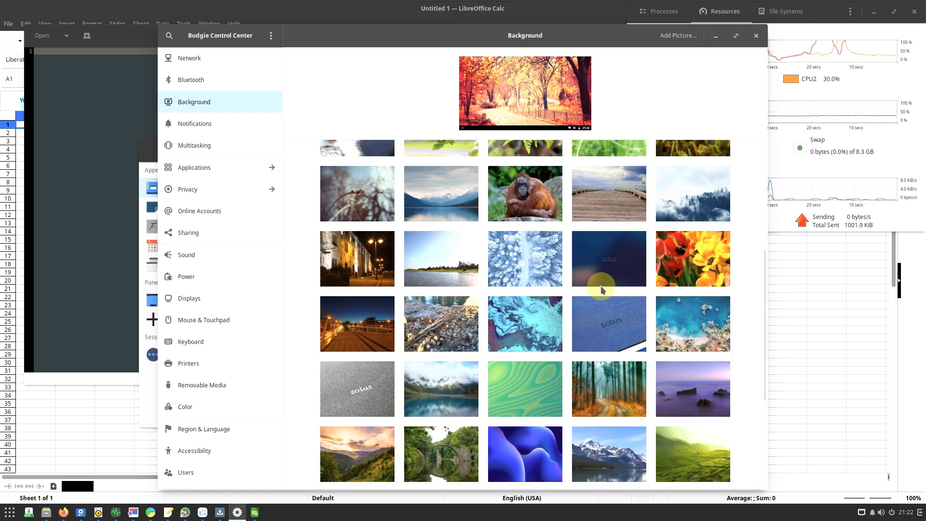
{"action": "scroll", "coordinate": [671, 327], "scroll_direction": "down", "scroll_amount": 3}
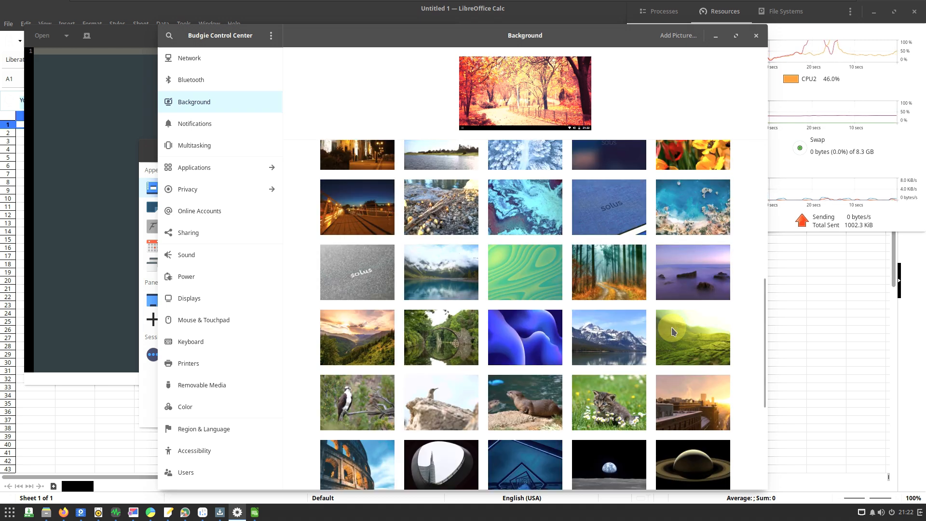
{"action": "scroll", "coordinate": [672, 327], "scroll_direction": "down", "scroll_amount": 3}
{"action": "scroll", "coordinate": [672, 327], "scroll_direction": "down", "scroll_amount": 3}
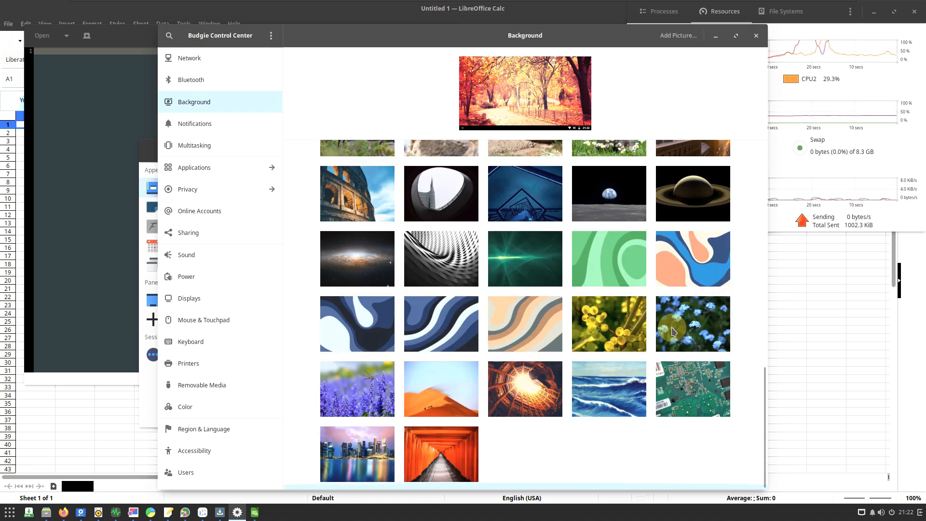
{"action": "scroll", "coordinate": [674, 331], "scroll_direction": "up", "scroll_amount": 10}
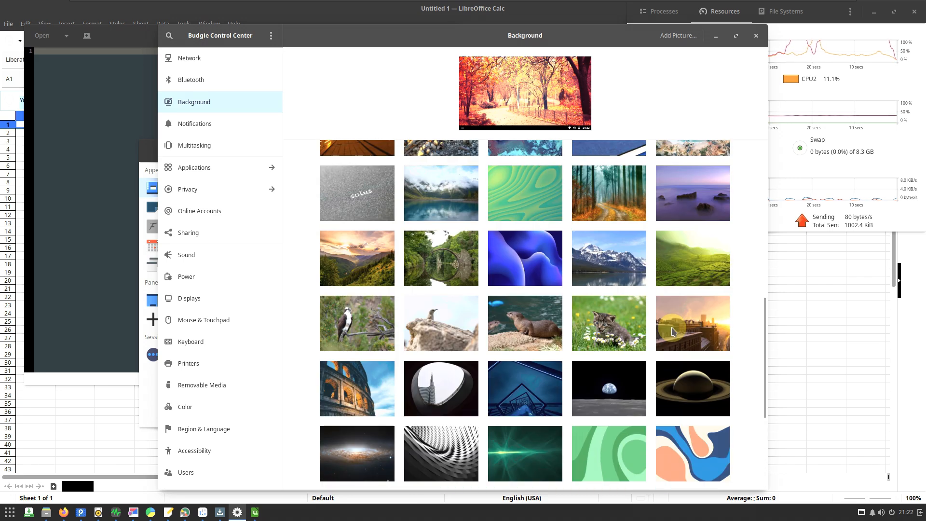
{"action": "scroll", "coordinate": [674, 331], "scroll_direction": "up", "scroll_amount": 1}
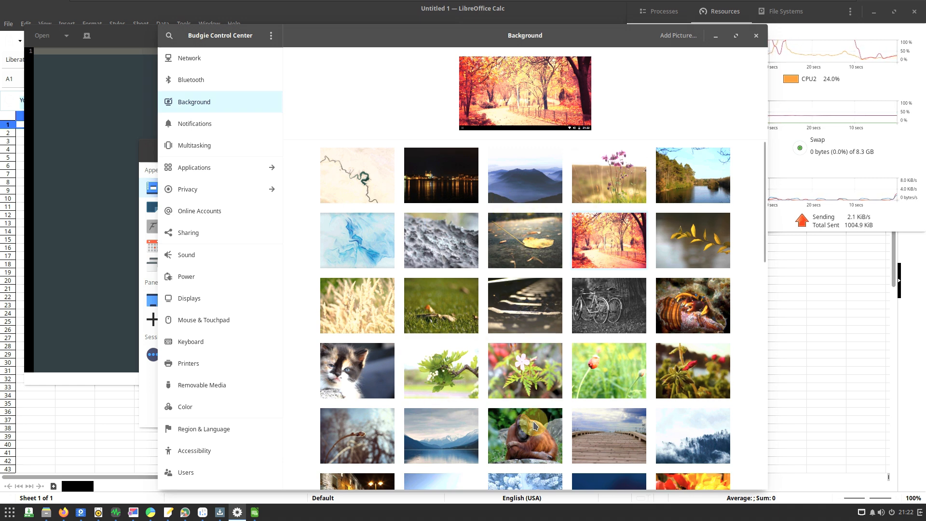
{"action": "scroll", "coordinate": [534, 425], "scroll_direction": "down", "scroll_amount": 6}
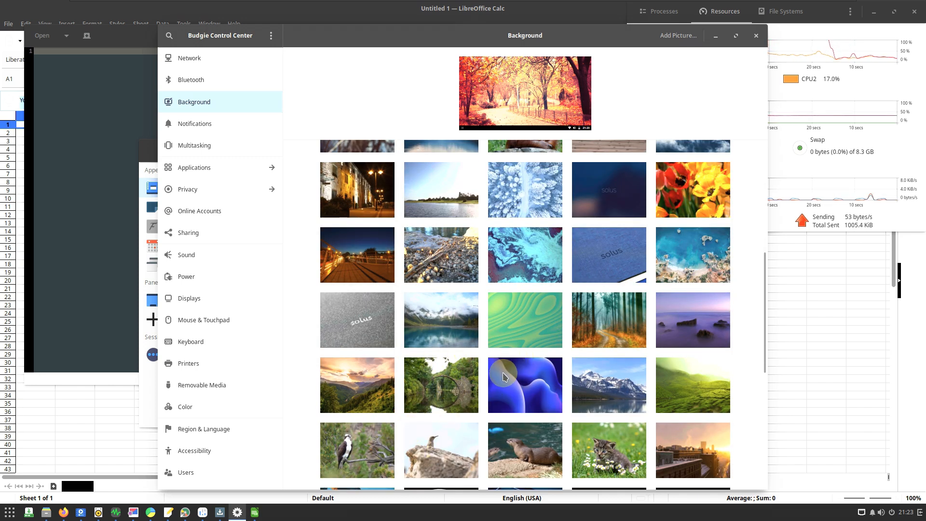
{"action": "scroll", "coordinate": [467, 394], "scroll_direction": "up", "scroll_amount": 6}
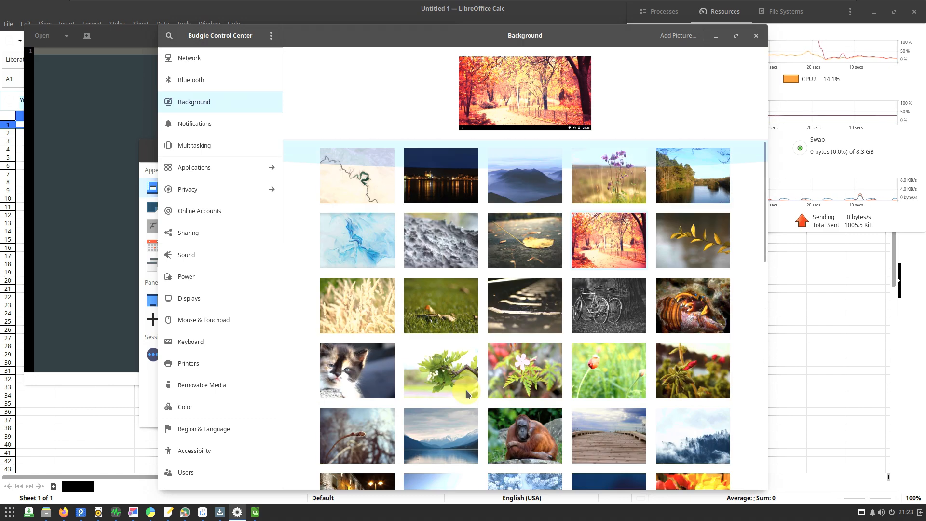
- Review the Notifications and Multitasking settings in Budgie Control Center
{"action": "left_click", "coordinate": [249, 129]}
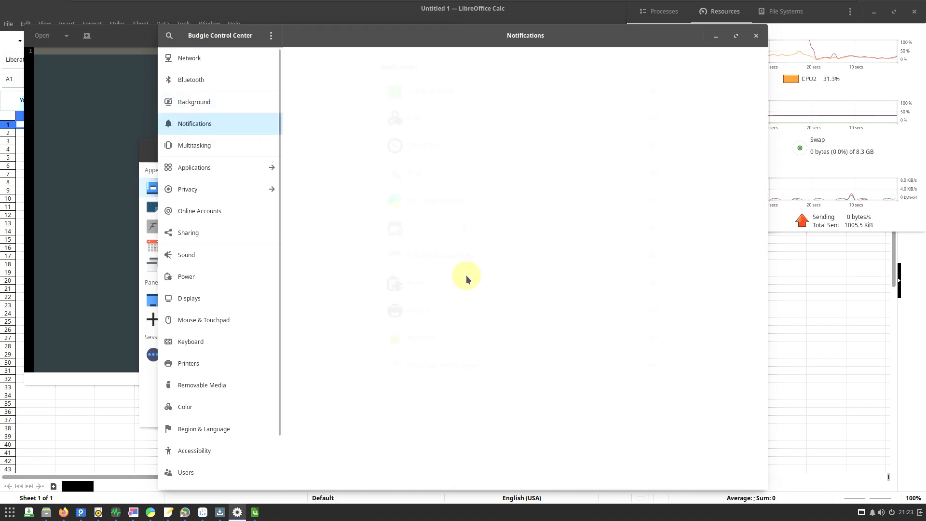
{"action": "left_click", "coordinate": [257, 139]}
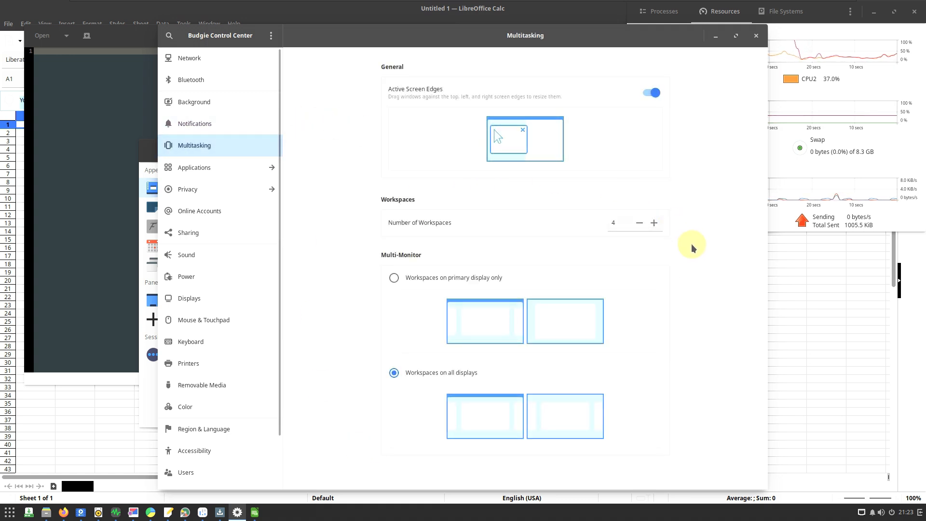
- View the Applications settings and the File History & Trash page of the Privacy settings, and return to the main settings list
{"action": "left_click", "coordinate": [240, 172]}
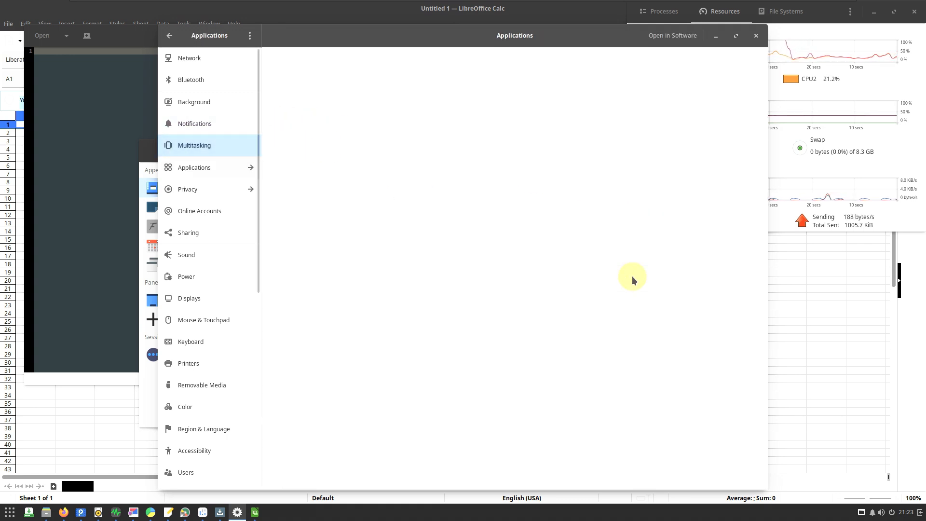
{"action": "left_click", "coordinate": [169, 38]}
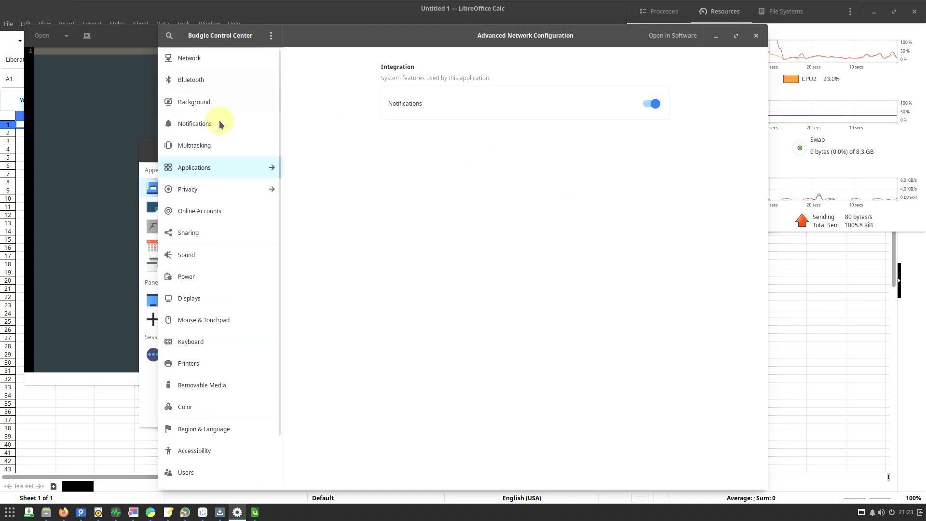
{"action": "left_click", "coordinate": [207, 191]}
{"action": "left_click", "coordinate": [218, 82]}
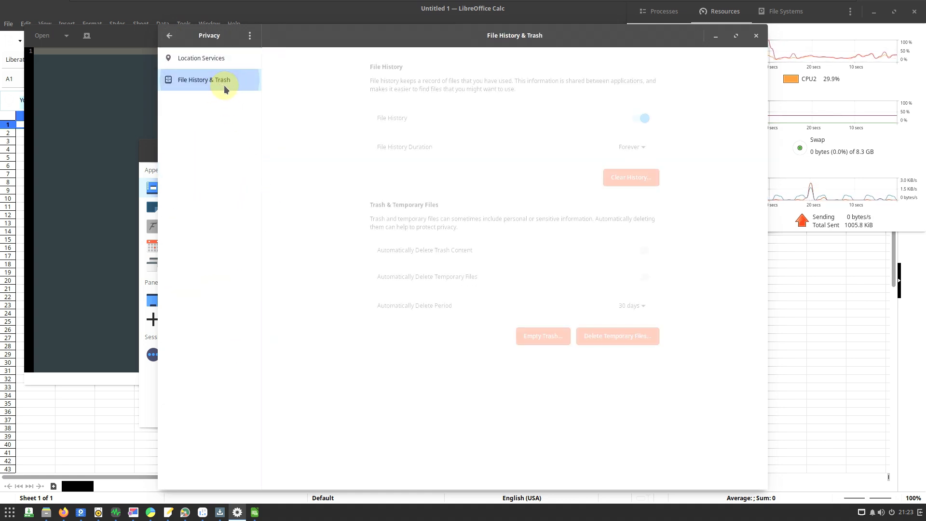
{"action": "left_click", "coordinate": [170, 36]}
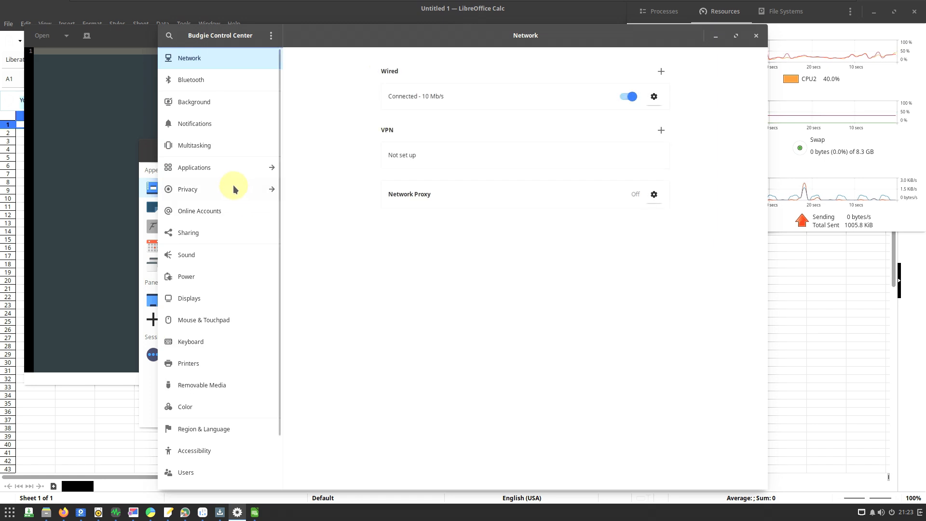
- Review the Online Accounts, Sharing and Sound settings in Budgie Control Center
{"action": "left_click", "coordinate": [220, 212]}
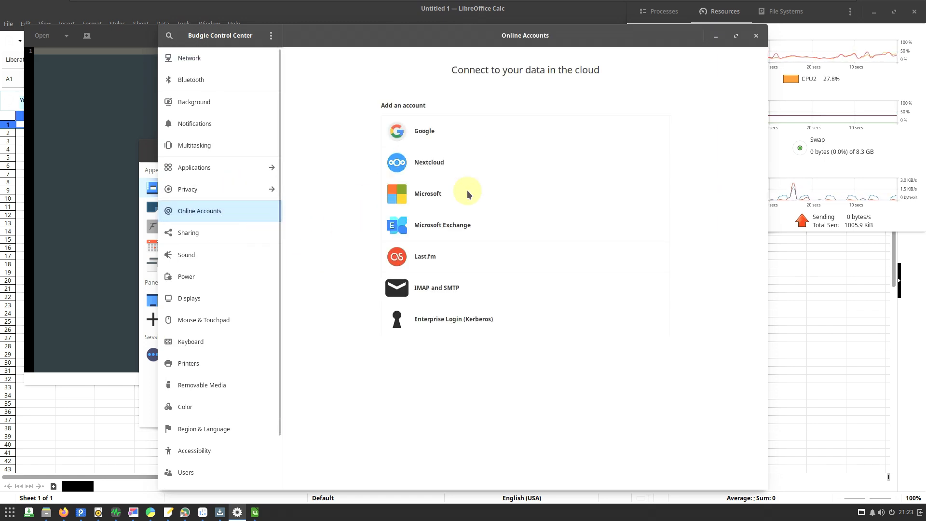
{"action": "left_click", "coordinate": [264, 233]}
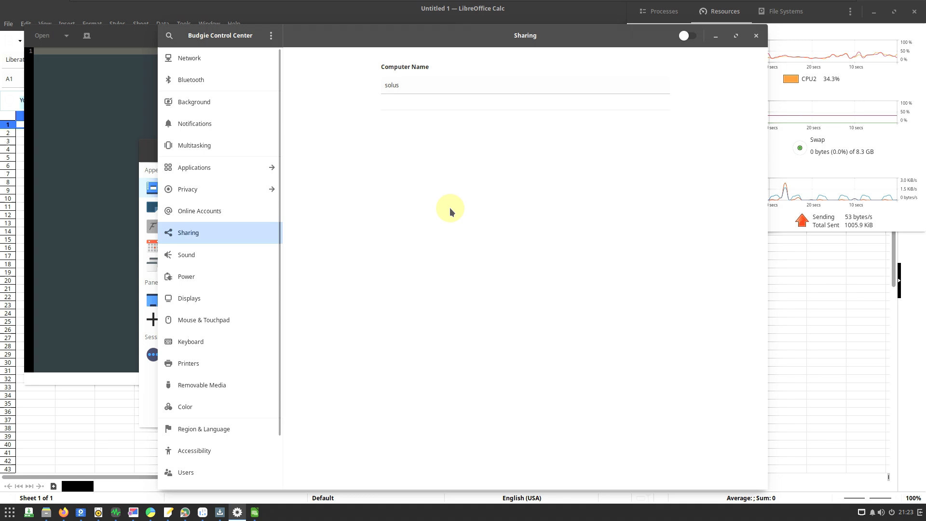
{"action": "left_click", "coordinate": [239, 249]}
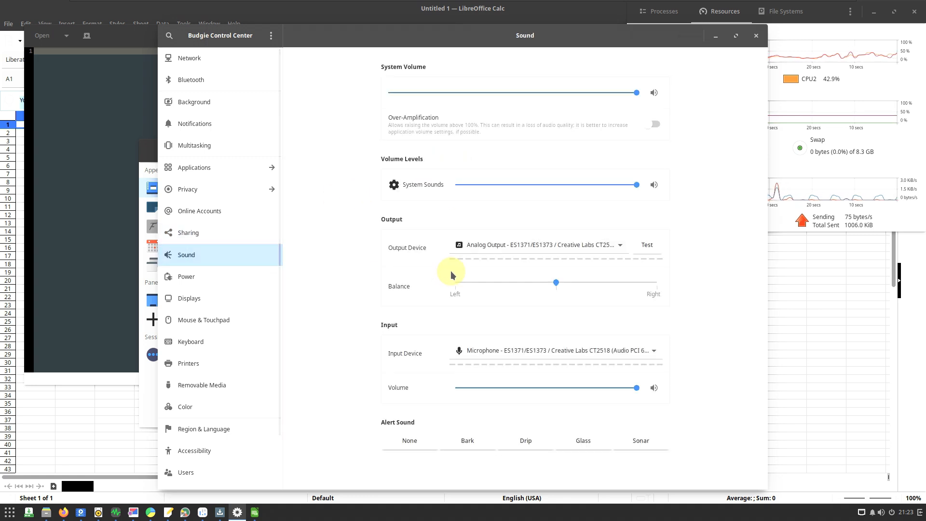
- View the Displays and Mouse & Touchpad settings, and toggle Natural Scrolling for the mouse
{"action": "left_click", "coordinate": [260, 285]}
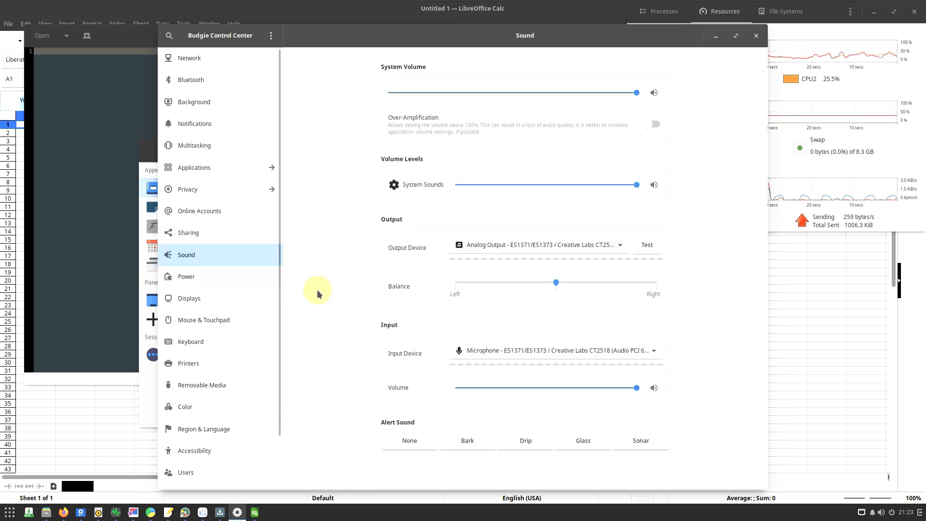
{"action": "left_click", "coordinate": [238, 297]}
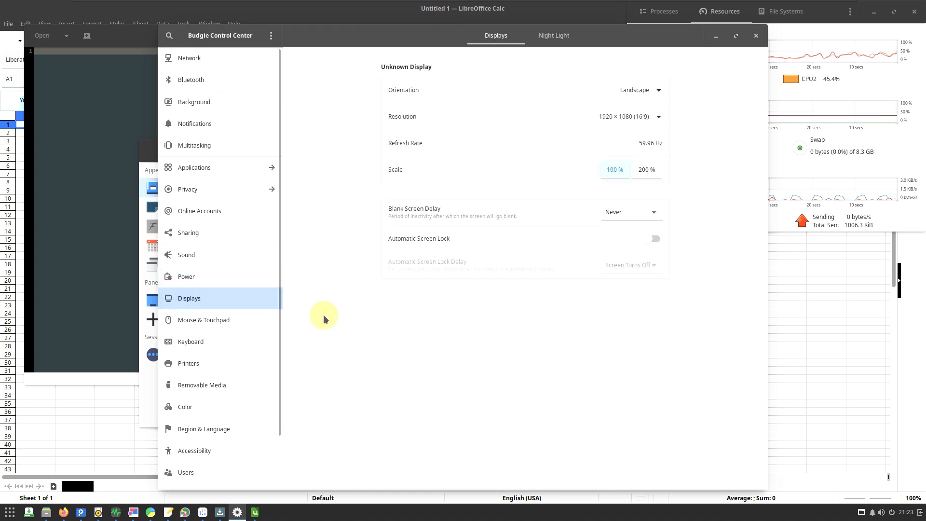
{"action": "left_click", "coordinate": [259, 319]}
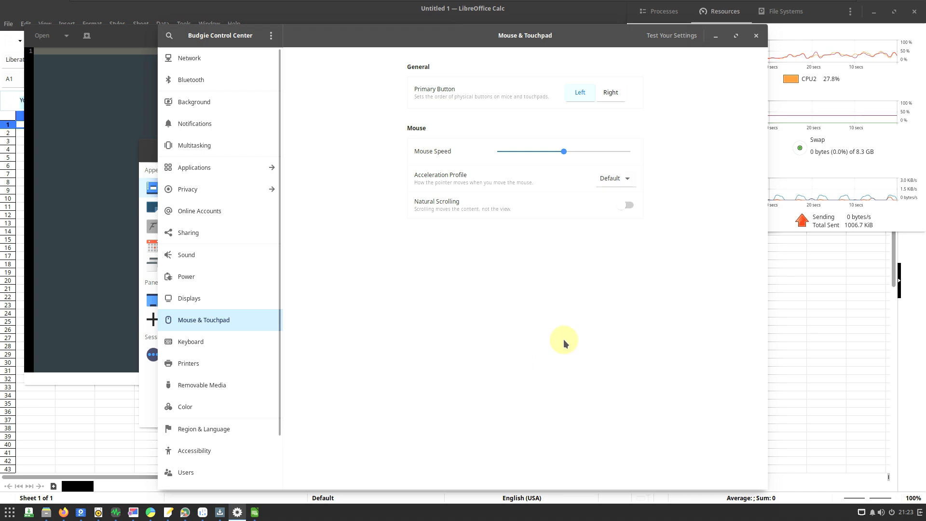
{"action": "left_click", "coordinate": [628, 208]}
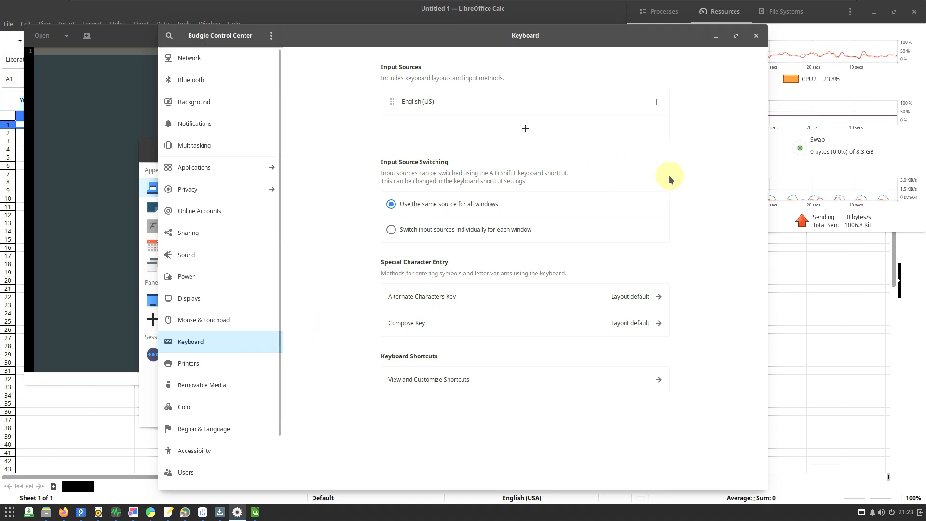
- Review the Printers, Removable Media, Color and Region & Language settings
{"action": "left_click", "coordinate": [259, 361]}
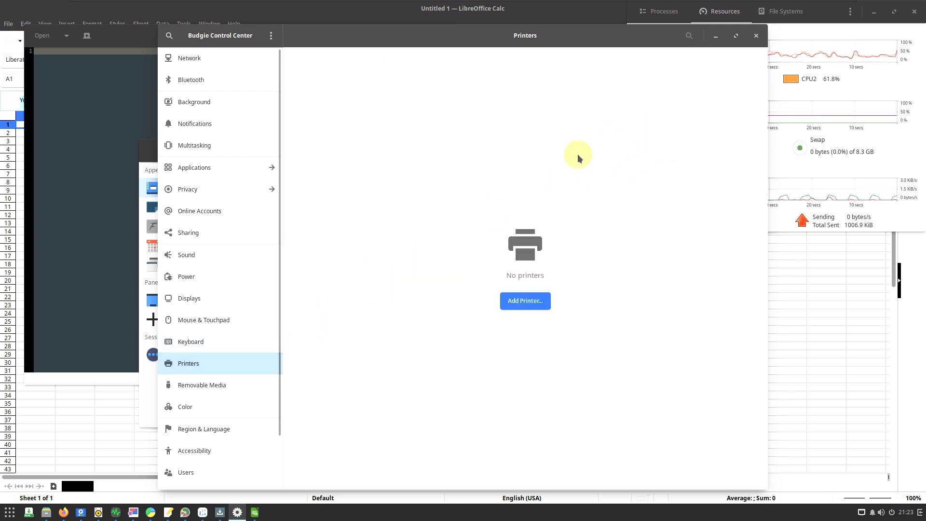
{"action": "left_click", "coordinate": [258, 383]}
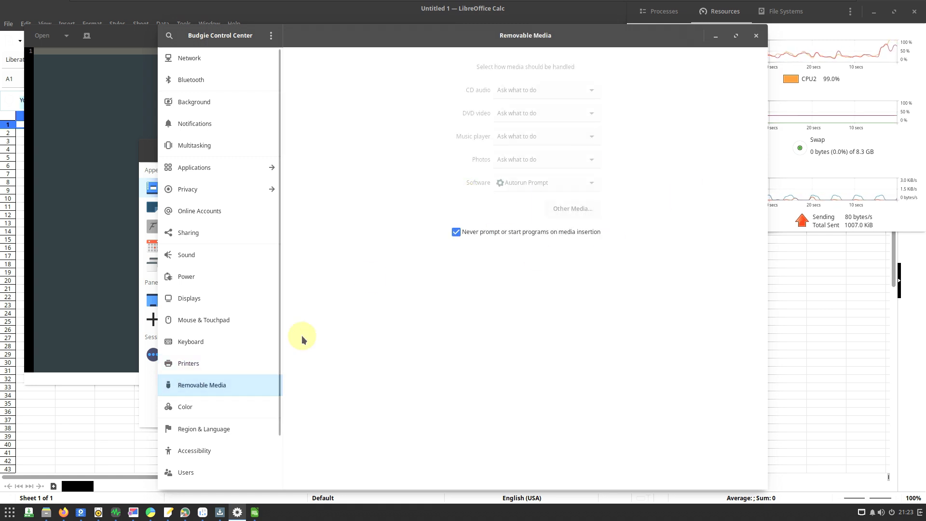
{"action": "left_click", "coordinate": [251, 358]}
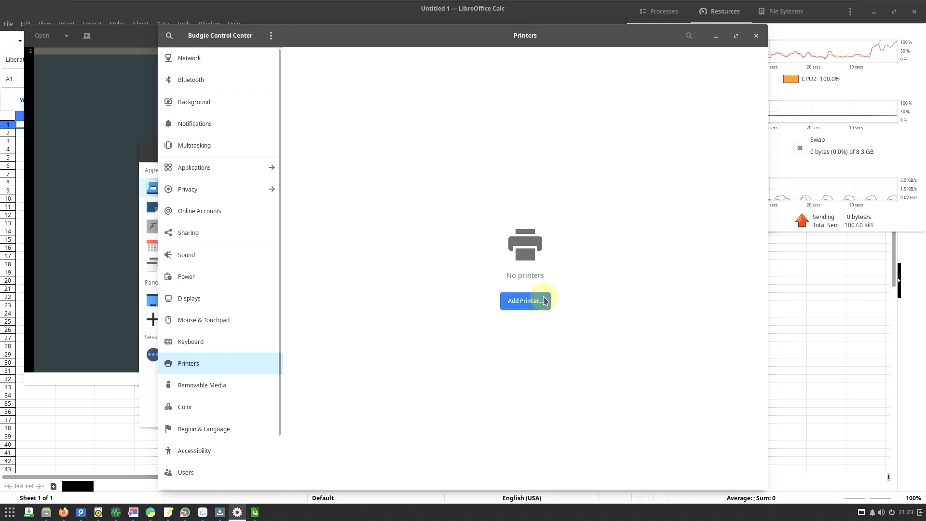
{"action": "left_click", "coordinate": [208, 406]}
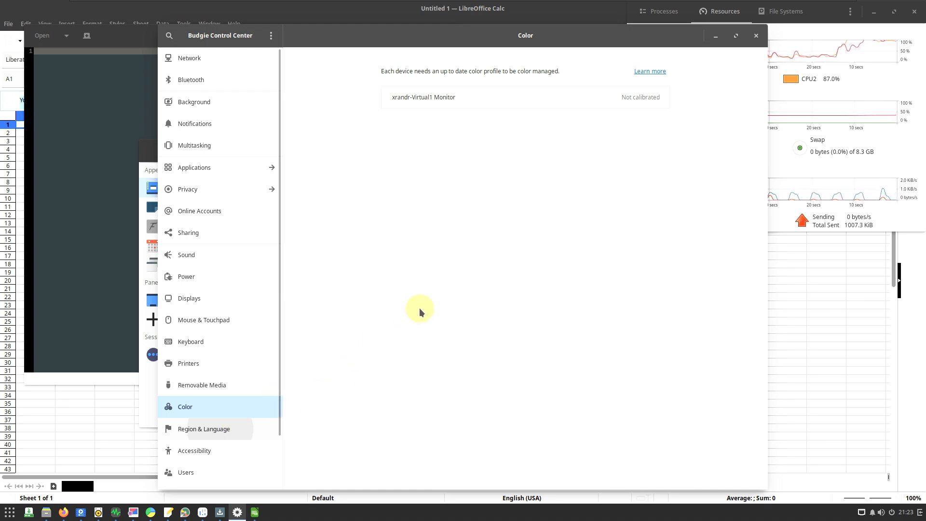
{"action": "left_click", "coordinate": [259, 434]}
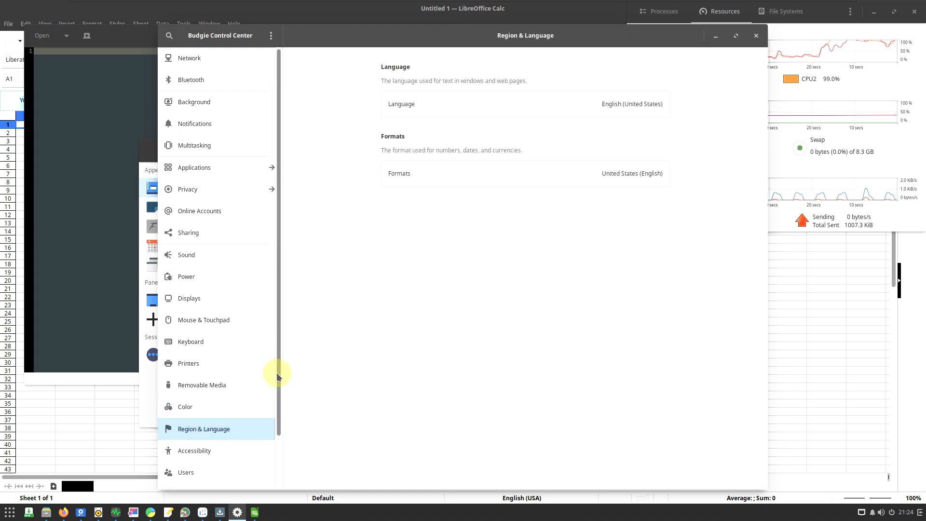
- Look through the whole Accessibility page and view the Users settings
{"action": "left_click_drag", "start_coordinate": [276, 372], "coordinate": [277, 441]}
{"action": "left_click", "coordinate": [241, 395]}
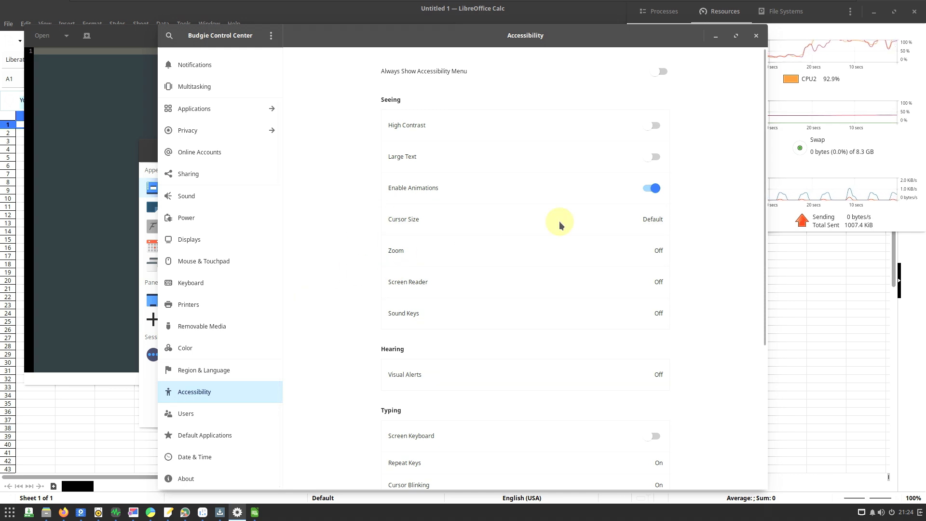
{"action": "left_click_drag", "start_coordinate": [762, 265], "coordinate": [758, 427]}
{"action": "left_click", "coordinate": [258, 408]}
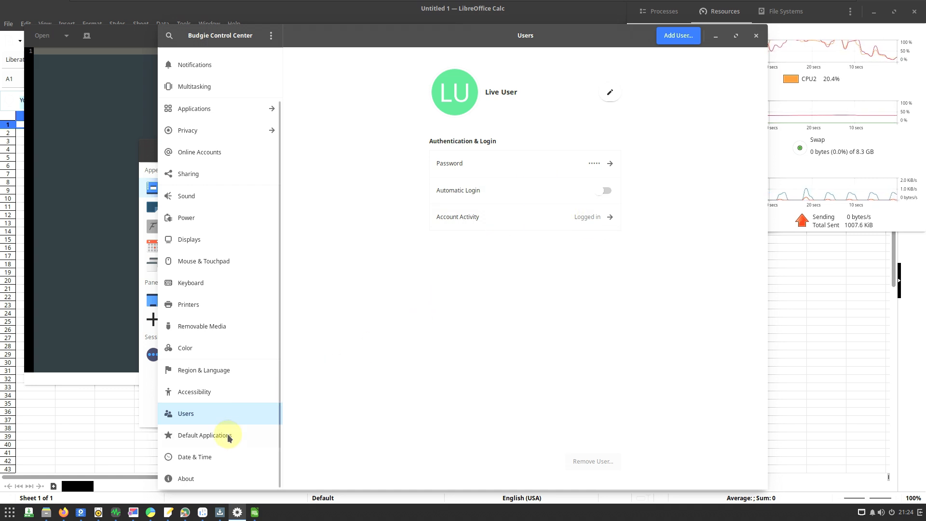
- View the Default Applications settings and check the choices offered for the web browser
{"action": "left_click", "coordinate": [207, 435]}
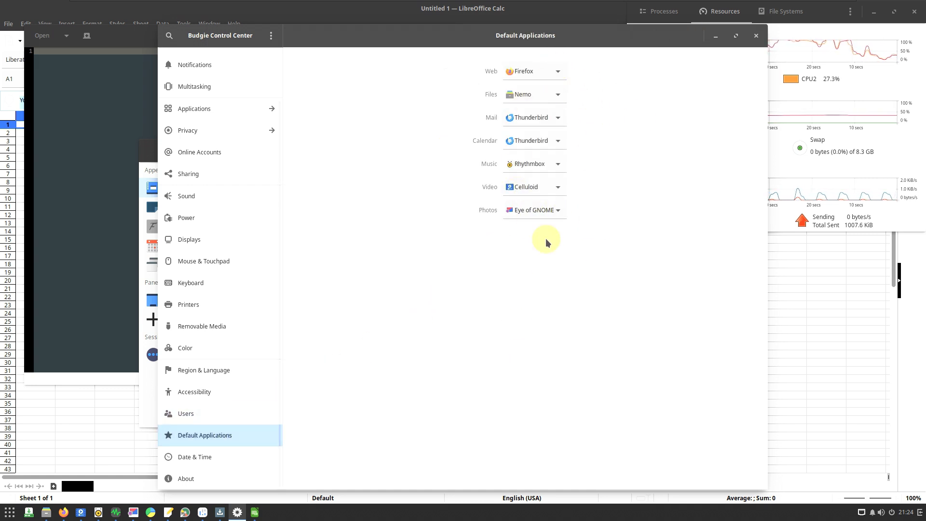
{"action": "left_click", "coordinate": [558, 72]}
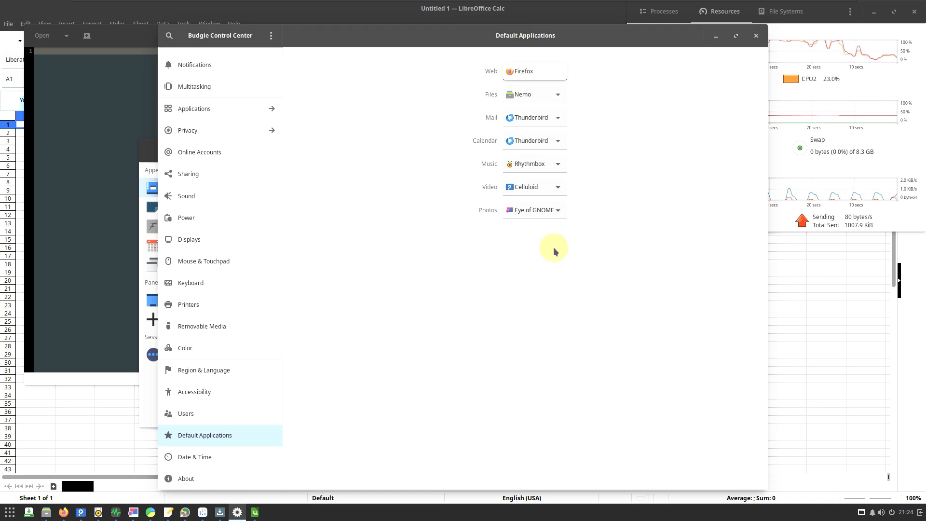
{"action": "left_click", "coordinate": [626, 106]}
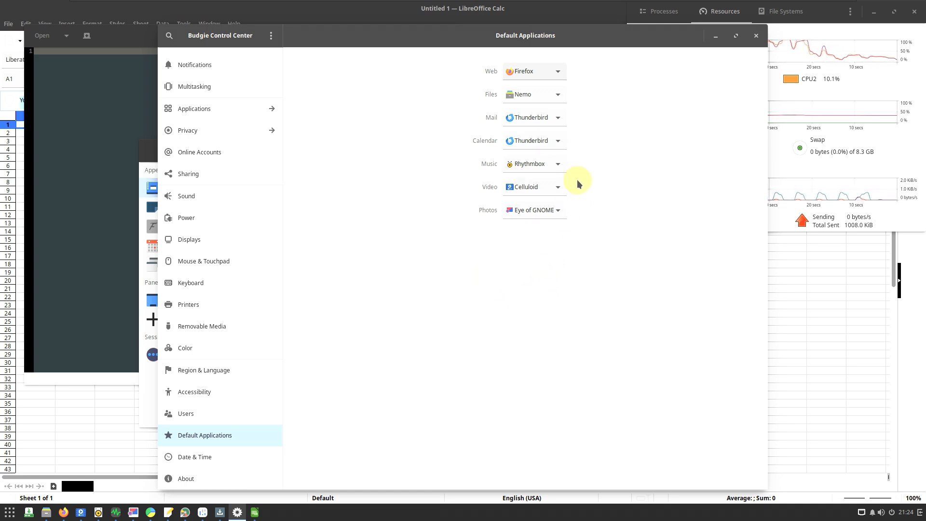
- View the Date & Time settings and the About system details, and close Budgie Control Center
{"action": "left_click", "coordinate": [256, 454]}
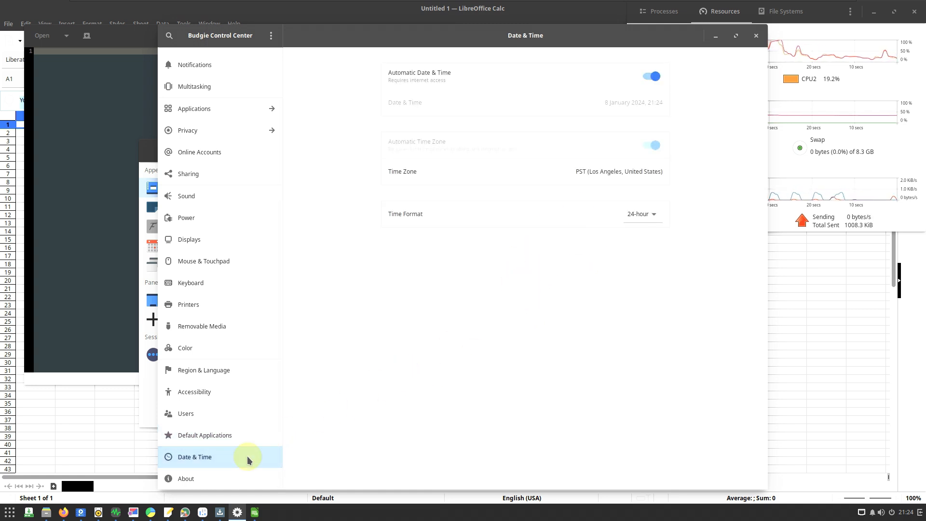
{"action": "left_click", "coordinate": [222, 474]}
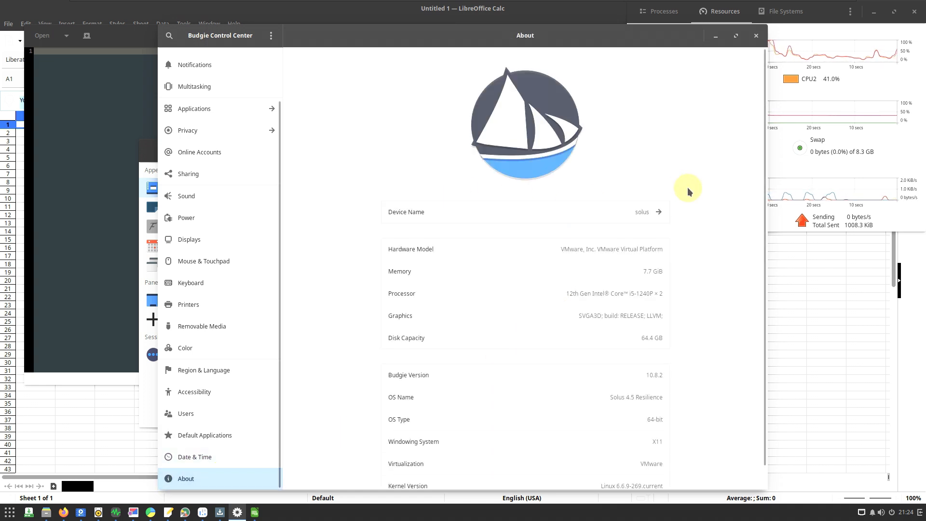
{"action": "left_click", "coordinate": [756, 35]}
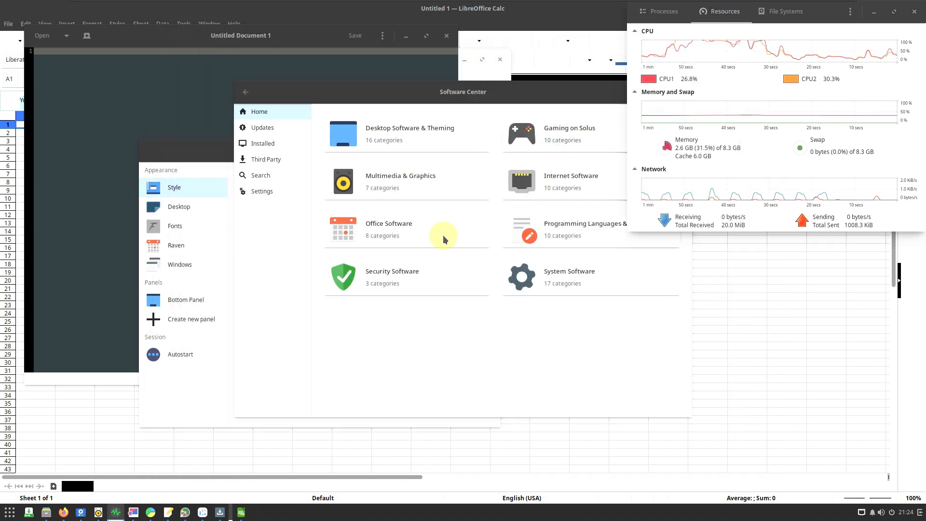
- Switch to Software Center and expand its available updates to see the packages included
{"action": "left_click", "coordinate": [283, 132]}
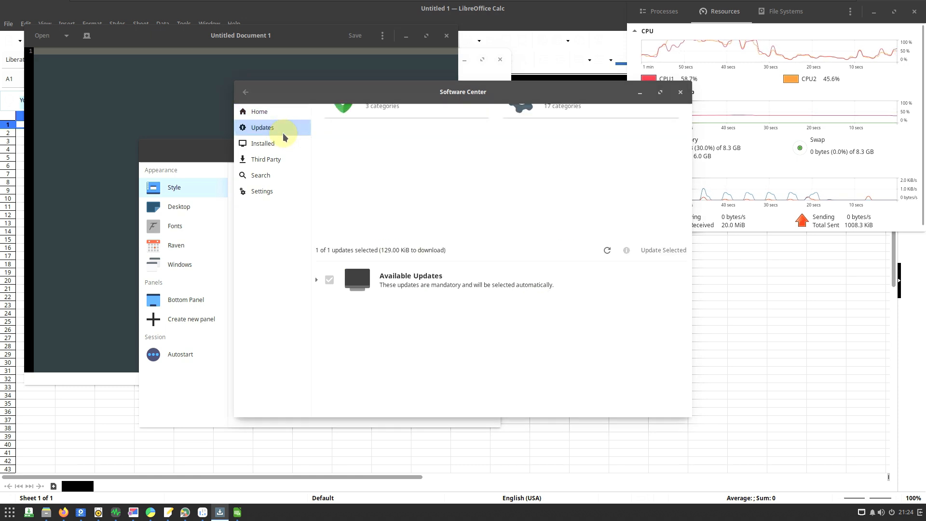
{"action": "left_click", "coordinate": [381, 140]}
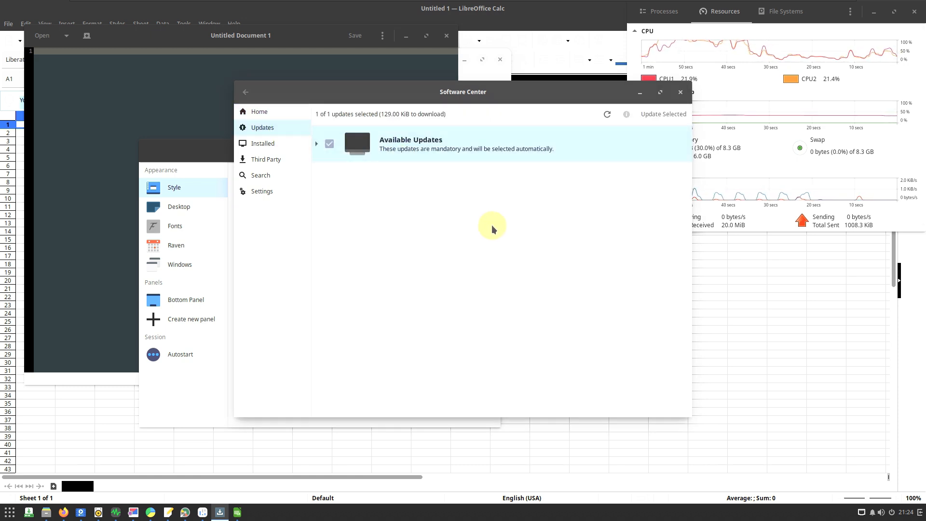
{"action": "left_click", "coordinate": [316, 144]}
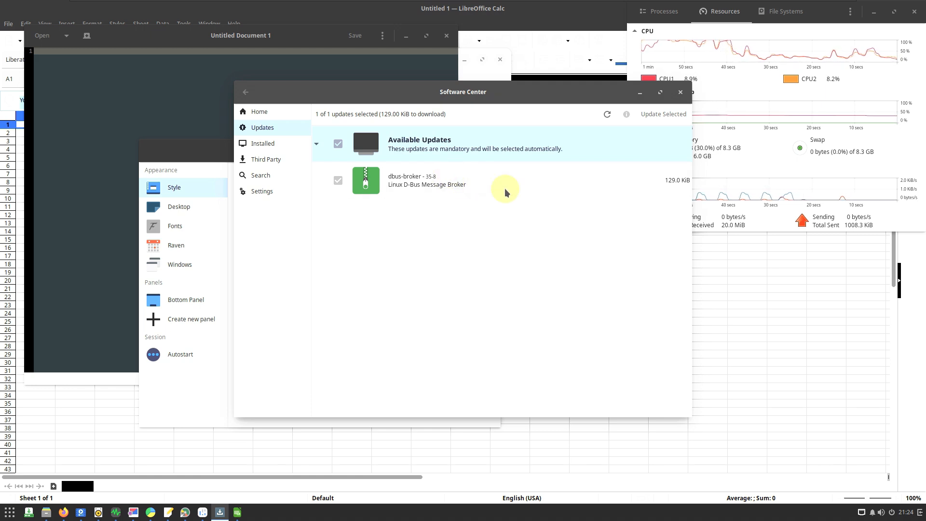
- Browse the installed packages in Software Center through to the end, and view the Third Party applications
{"action": "left_click", "coordinate": [270, 144]}
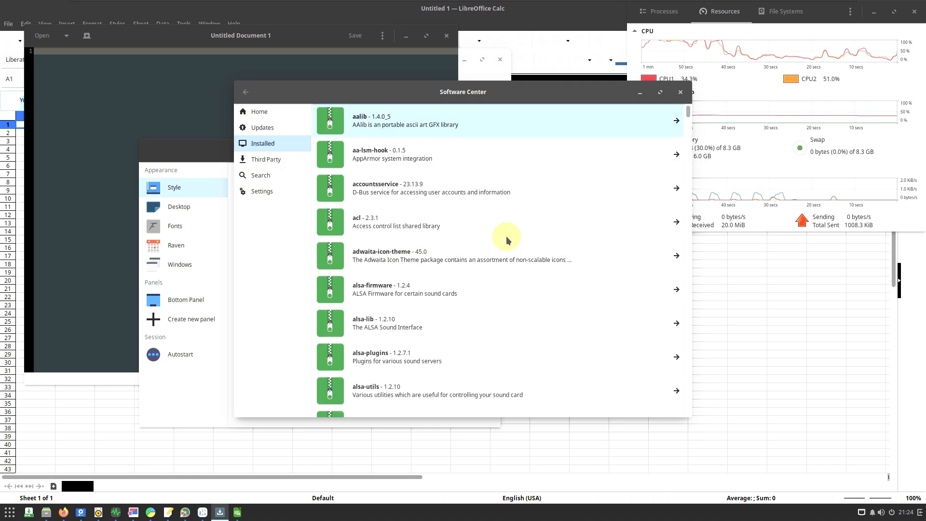
{"action": "left_click_drag", "start_coordinate": [687, 116], "coordinate": [692, 423]}
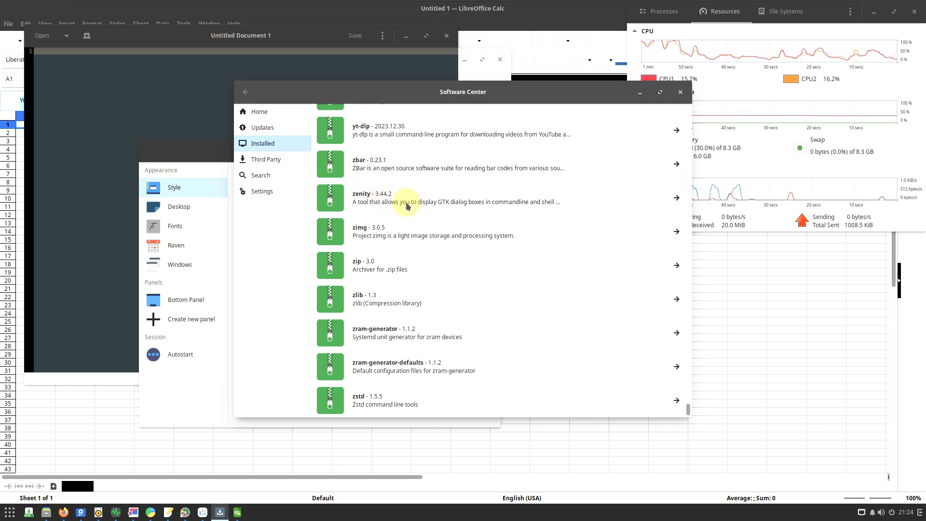
{"action": "left_click", "coordinate": [287, 165]}
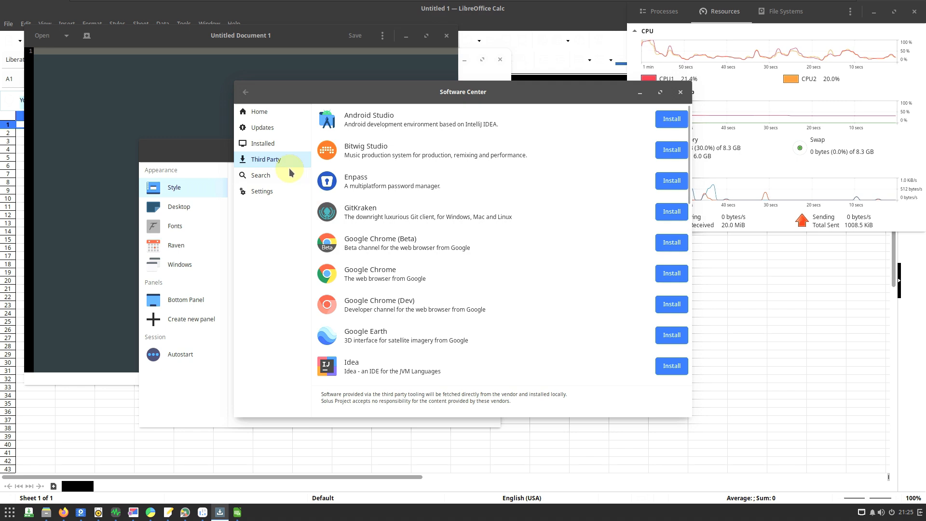
- Search Software Center for vlc, and view the search results and the update settings
{"action": "left_click", "coordinate": [270, 175]}
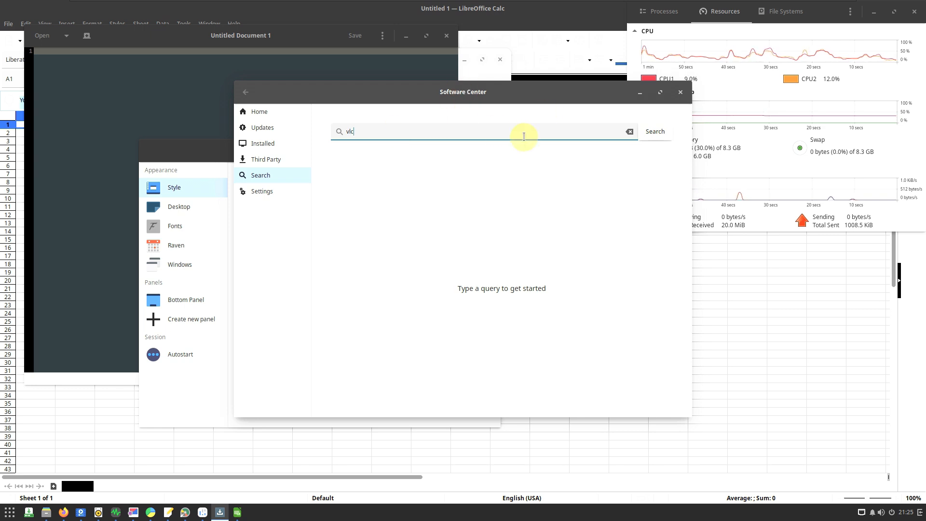
{"action": "left_click", "coordinate": [654, 129]}
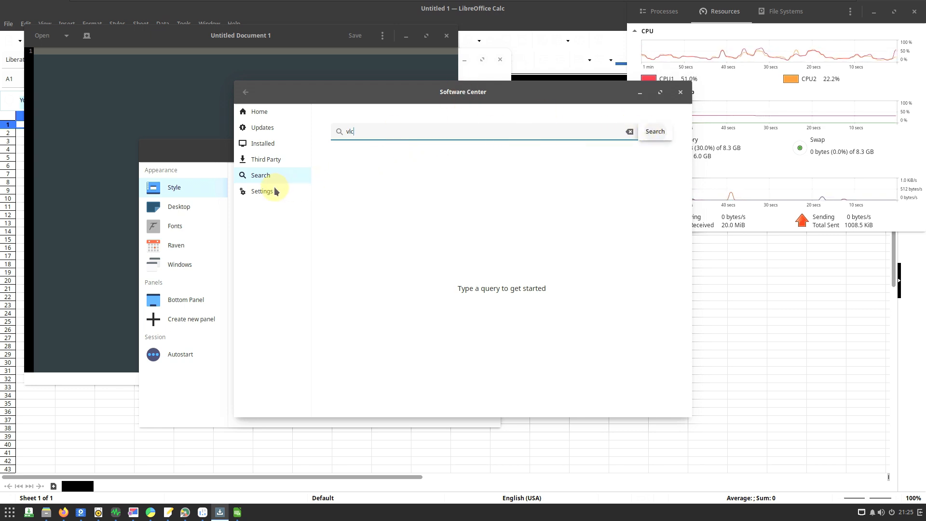
{"action": "left_click", "coordinate": [248, 190]}
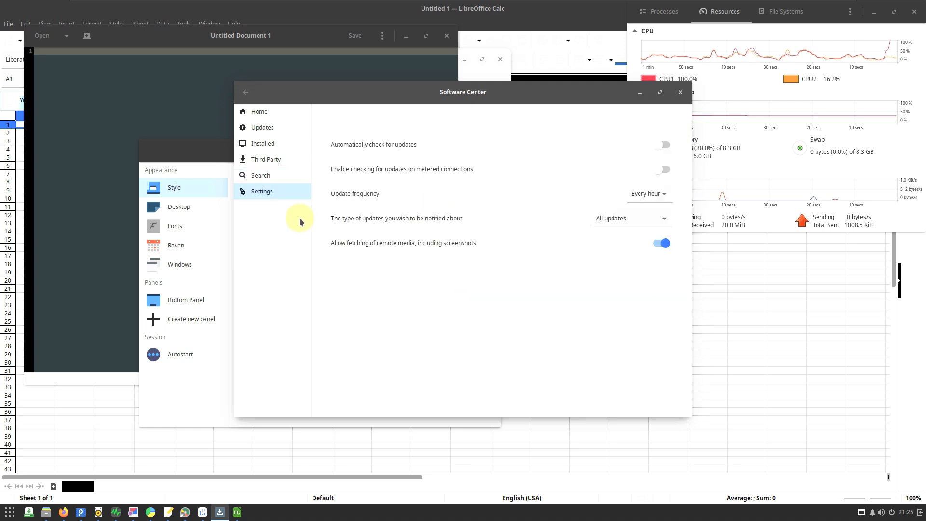
{"action": "left_click", "coordinate": [289, 176]}
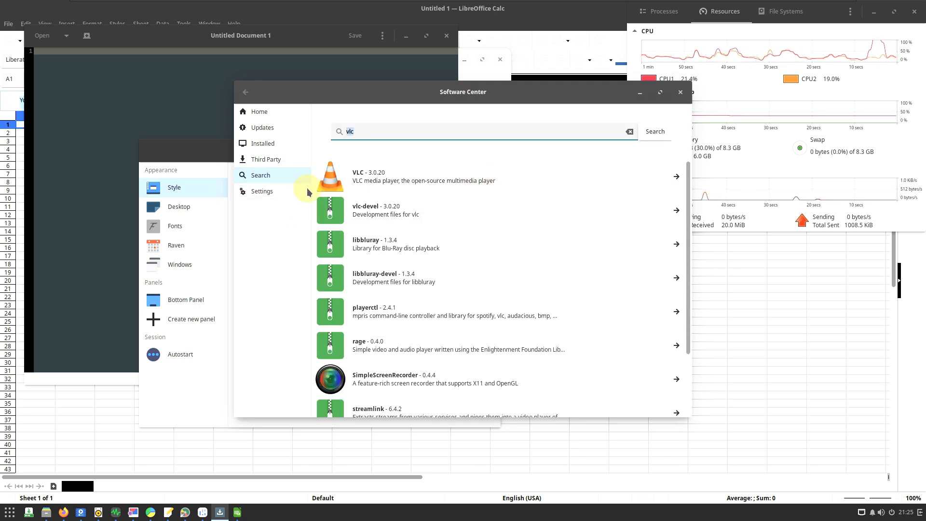
{"action": "left_click", "coordinate": [281, 189]}
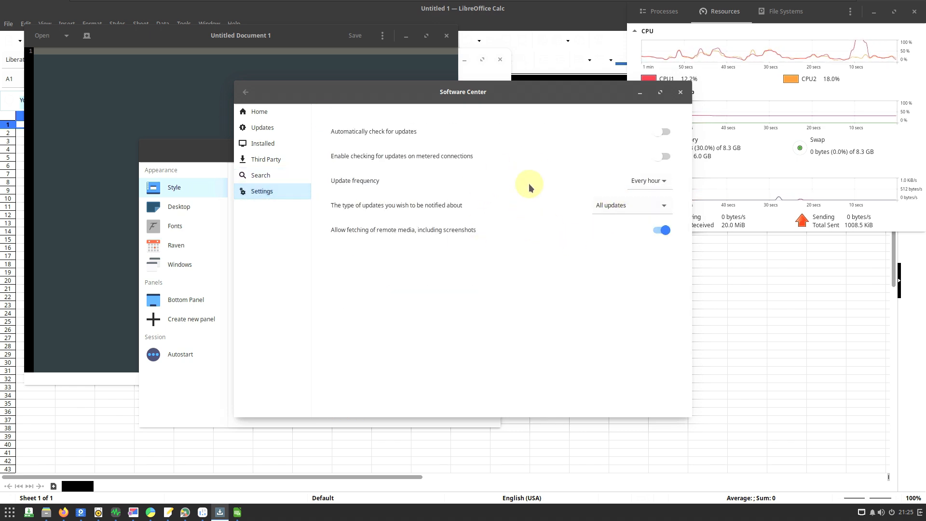
- View the update frequency choices in the Software Center settings without changing them, and close Software Center
{"action": "left_click", "coordinate": [640, 185]}
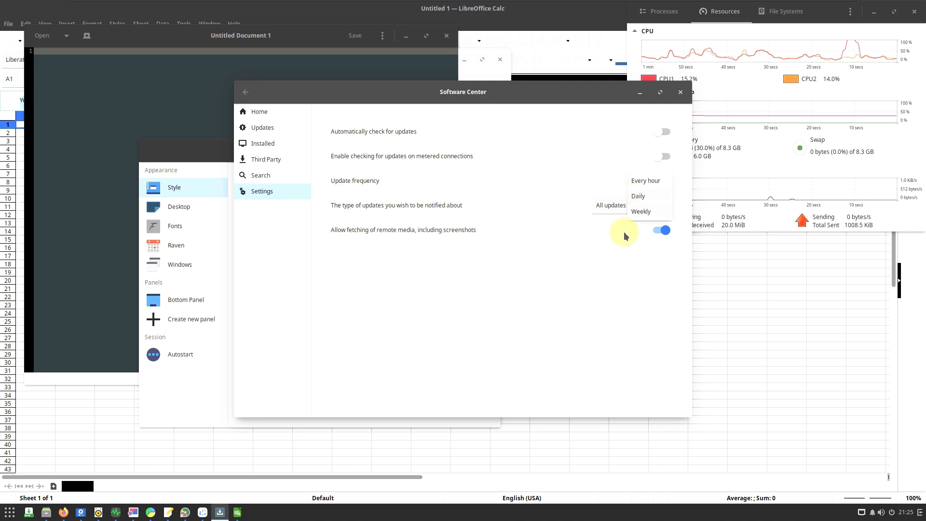
{"action": "left_click", "coordinate": [566, 274]}
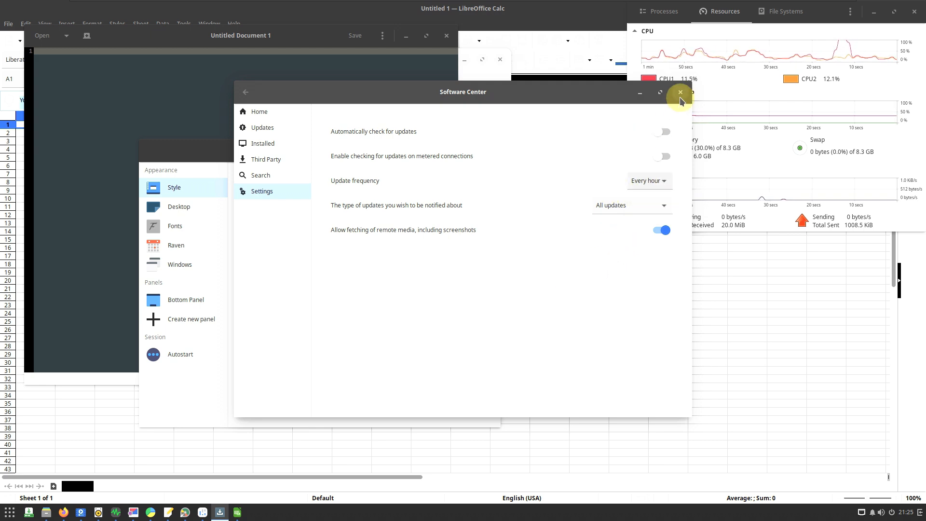
{"action": "left_click", "coordinate": [680, 92]}
- View the Desktop page of Budgie Desktop Settings and close the settings window
{"action": "left_click", "coordinate": [408, 345]}
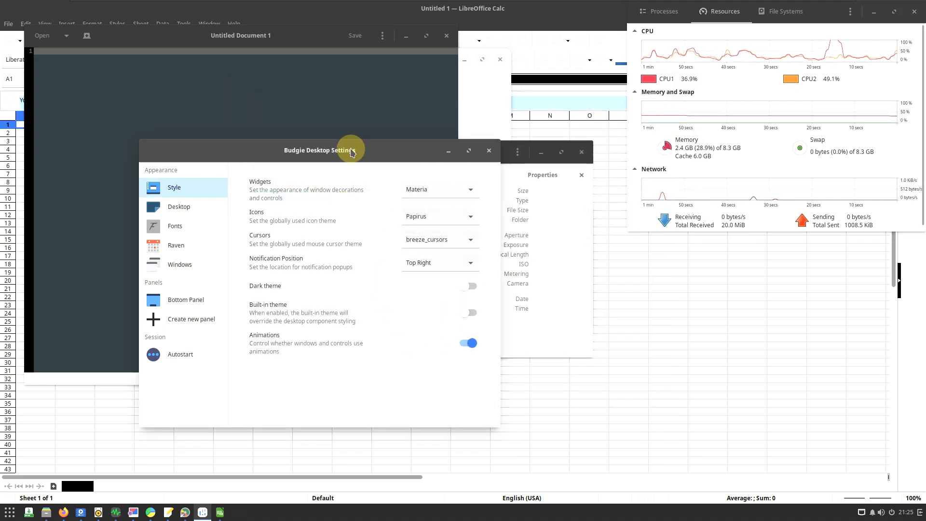
{"action": "left_click", "coordinate": [207, 202]}
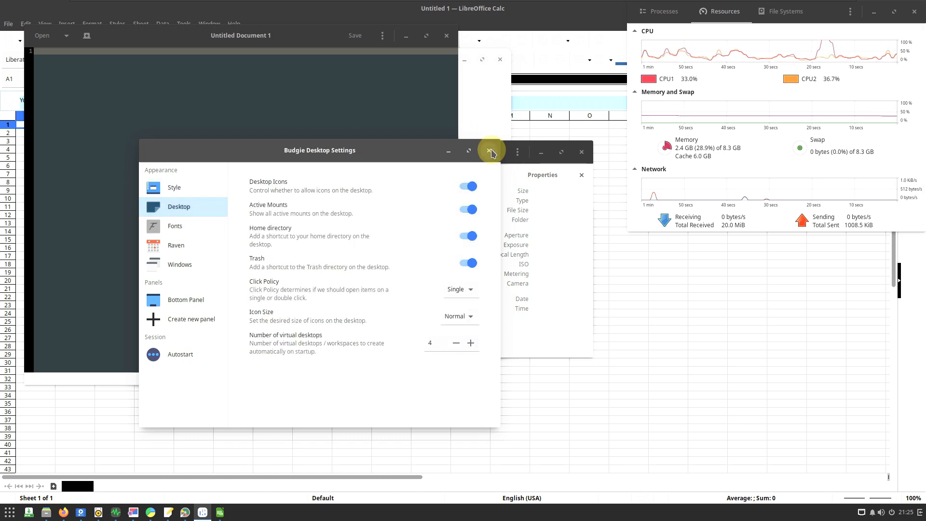
{"action": "left_click", "coordinate": [489, 150]}
- View the version information of Eye of GNOME and close the image viewer
{"action": "left_click", "coordinate": [518, 152]}
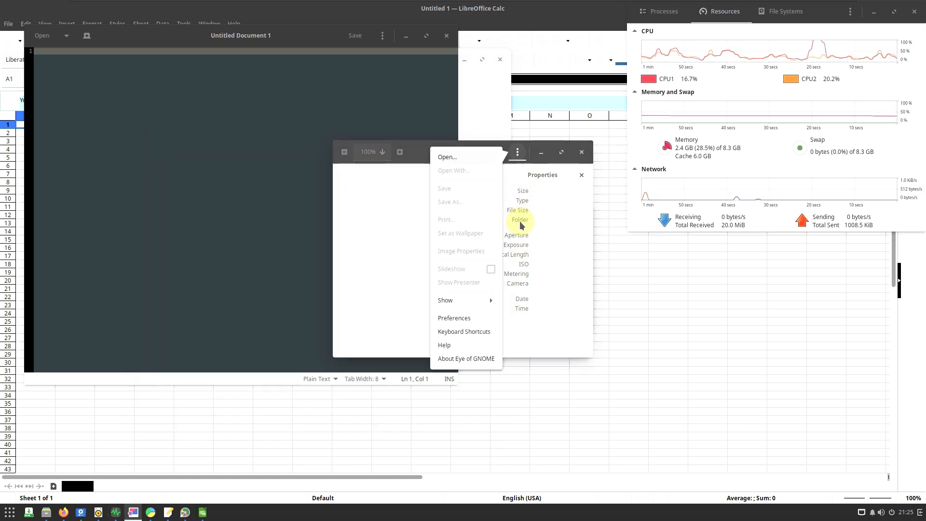
{"action": "left_click", "coordinate": [472, 359]}
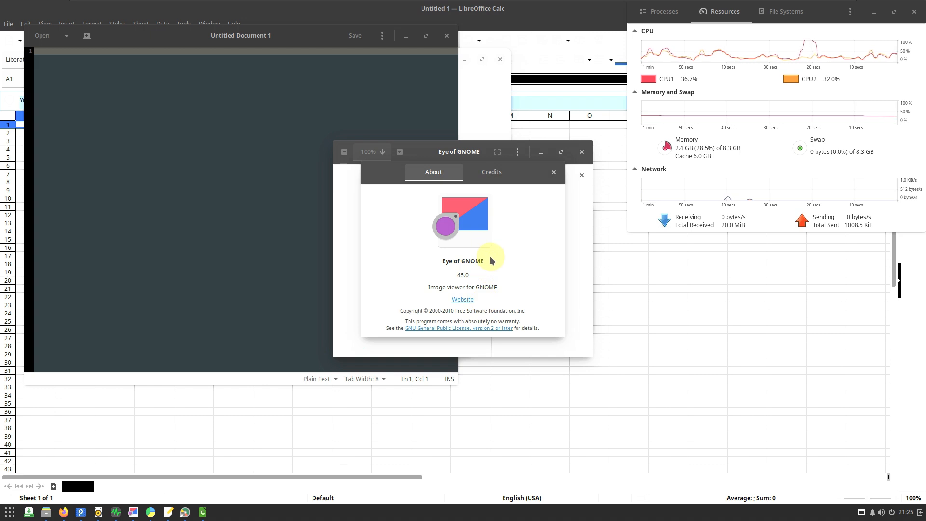
{"action": "left_click", "coordinate": [554, 173]}
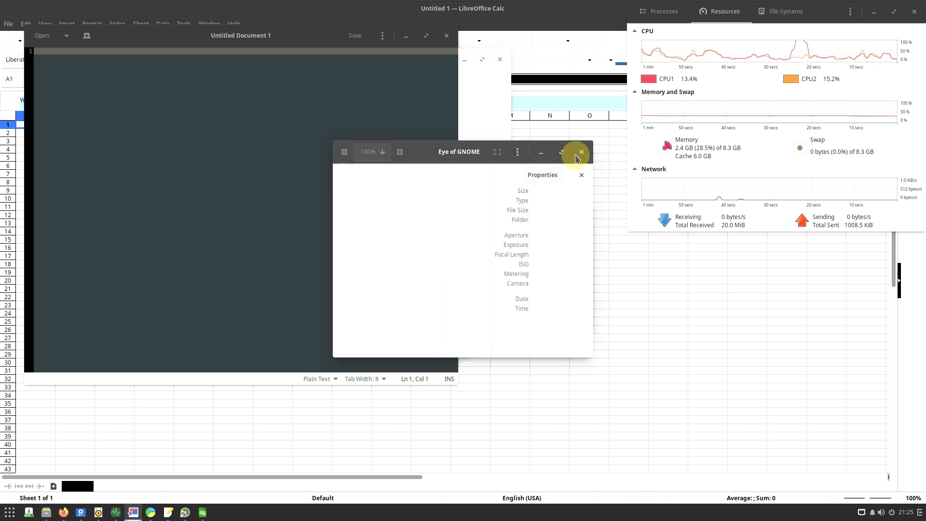
{"action": "left_click", "coordinate": [582, 151]}
- View the version information of gedit and close the text editor
{"action": "left_click", "coordinate": [388, 42]}
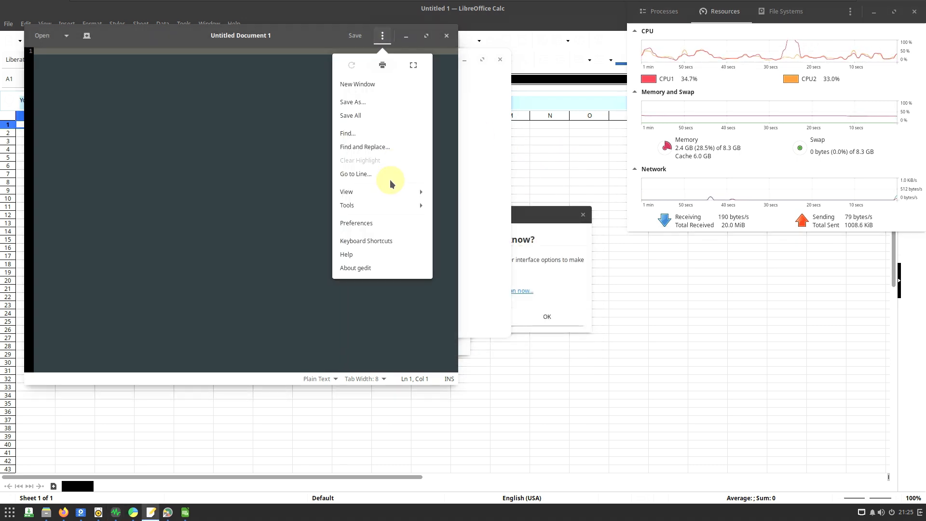
{"action": "left_click", "coordinate": [378, 265]}
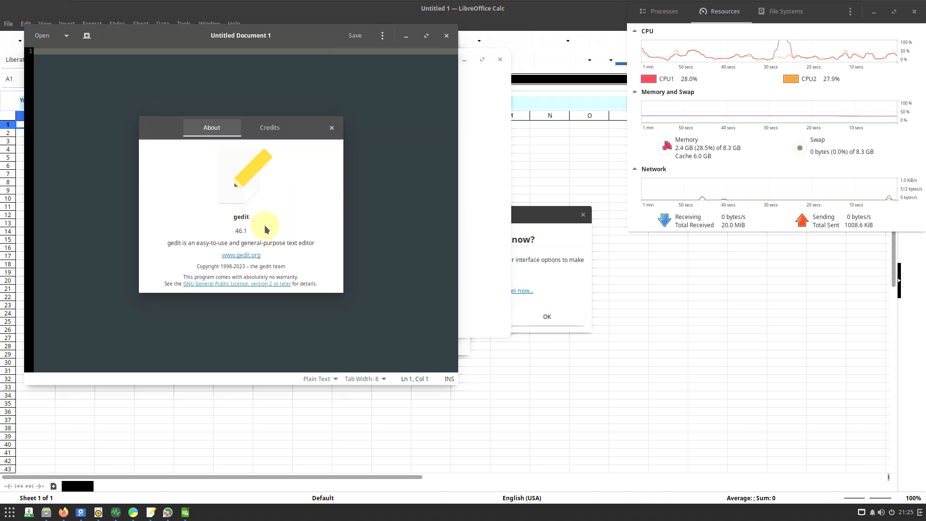
{"action": "left_click", "coordinate": [331, 128]}
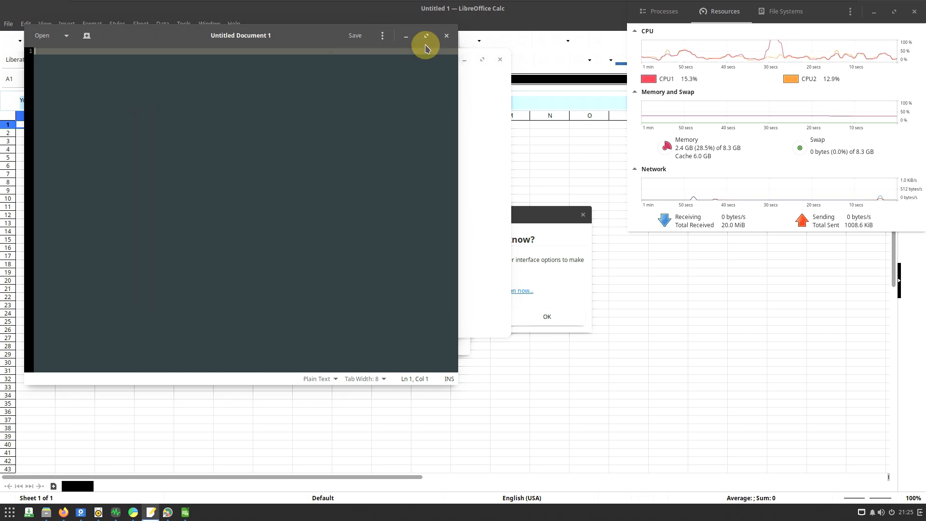
{"action": "left_click", "coordinate": [445, 38]}
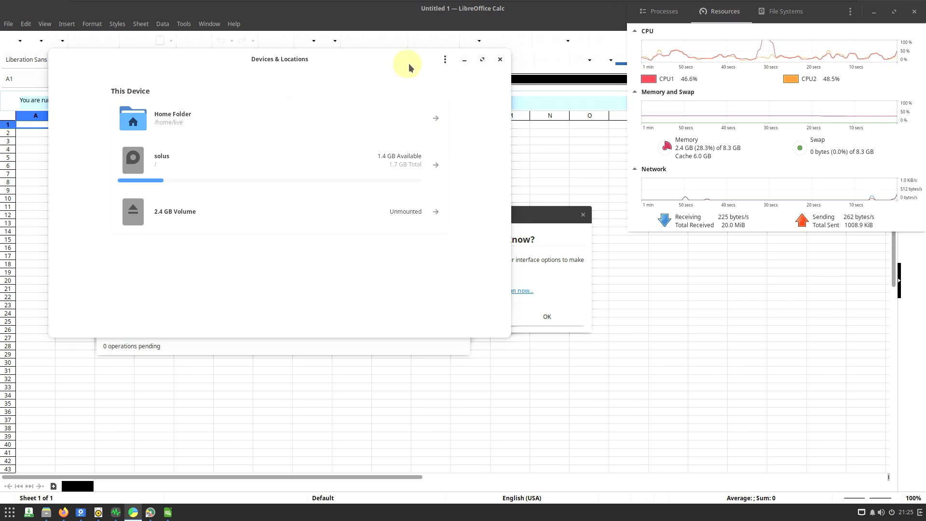
- View the version information of Disk Usage Analyzer and close the application
{"action": "left_click", "coordinate": [445, 59]}
{"action": "left_click", "coordinate": [445, 167]}
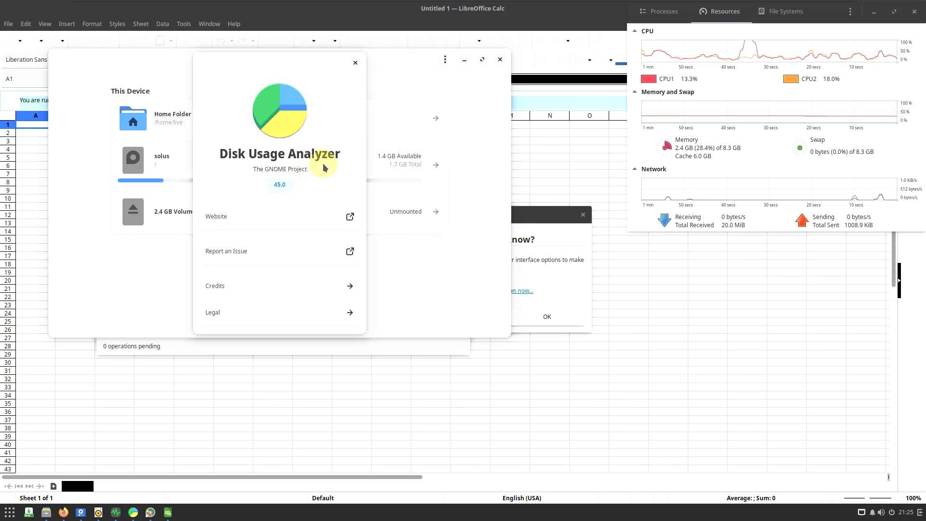
{"action": "left_click", "coordinate": [356, 63]}
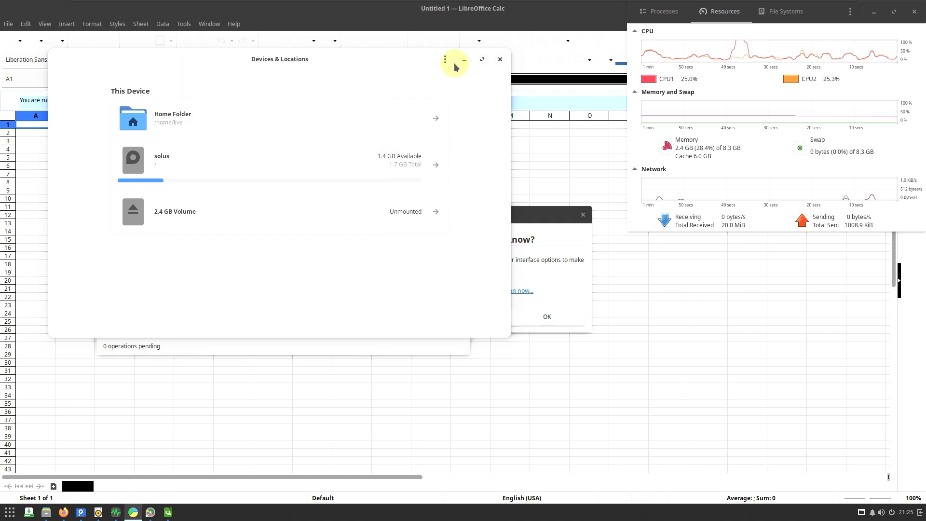
{"action": "left_click", "coordinate": [500, 59]}
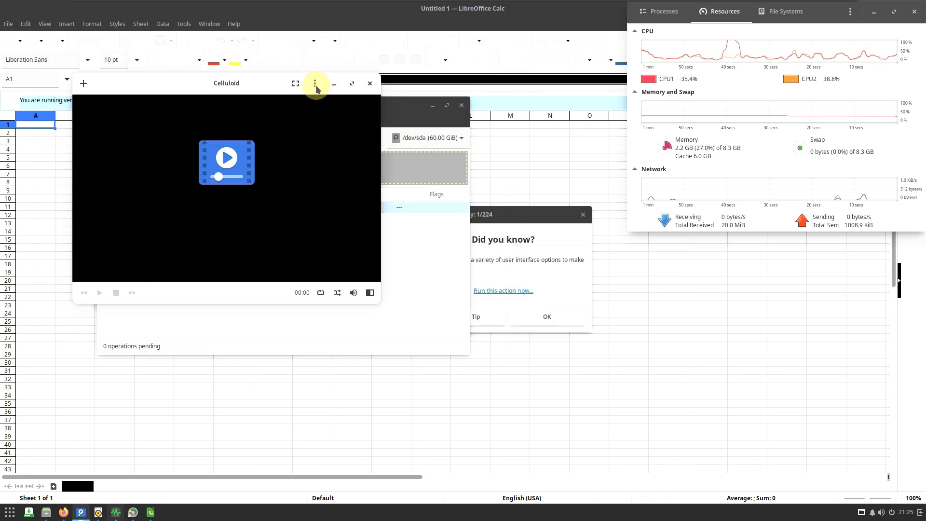
- View the version information of the Celluloid media player and close the player
{"action": "left_click", "coordinate": [315, 85]}
{"action": "left_click", "coordinate": [314, 235]}
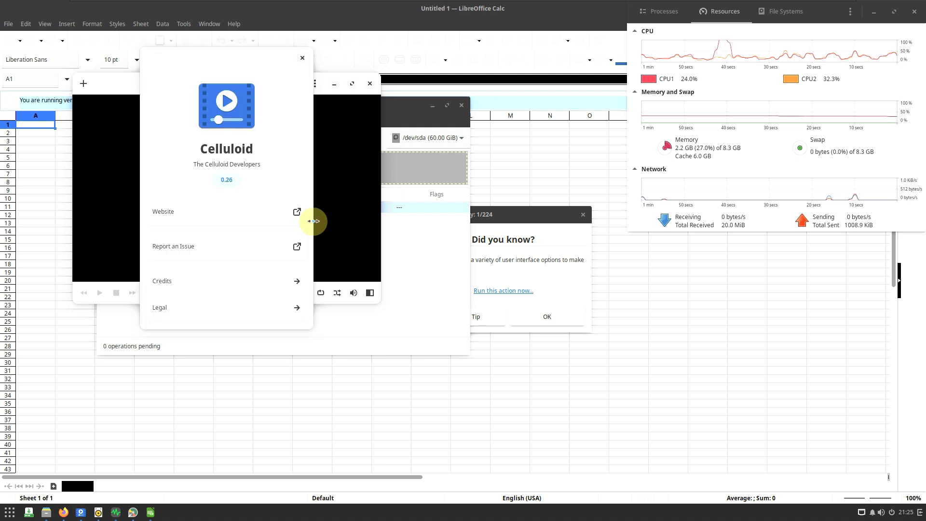
{"action": "left_click", "coordinate": [302, 60]}
{"action": "left_click", "coordinate": [370, 83]}
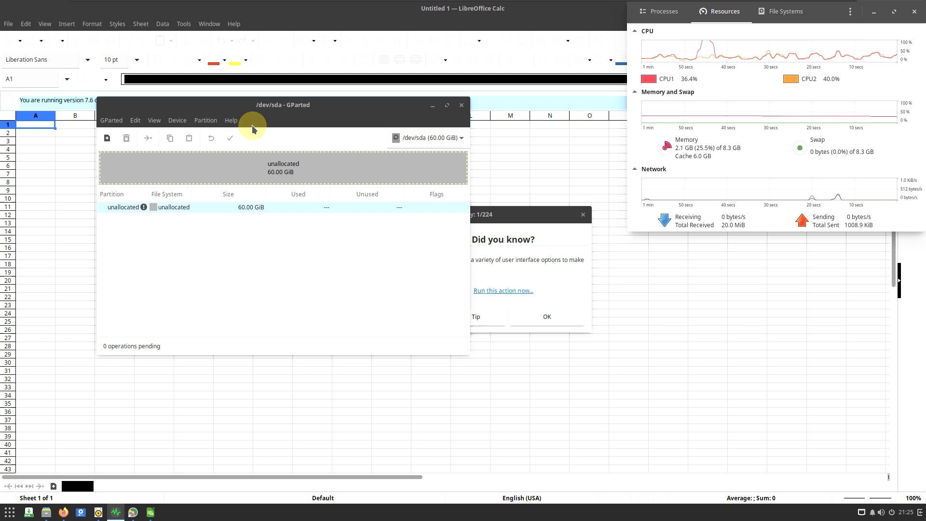
- View the version information of GParted and close the partition editor
{"action": "left_click", "coordinate": [232, 121]}
{"action": "left_click", "coordinate": [238, 147]}
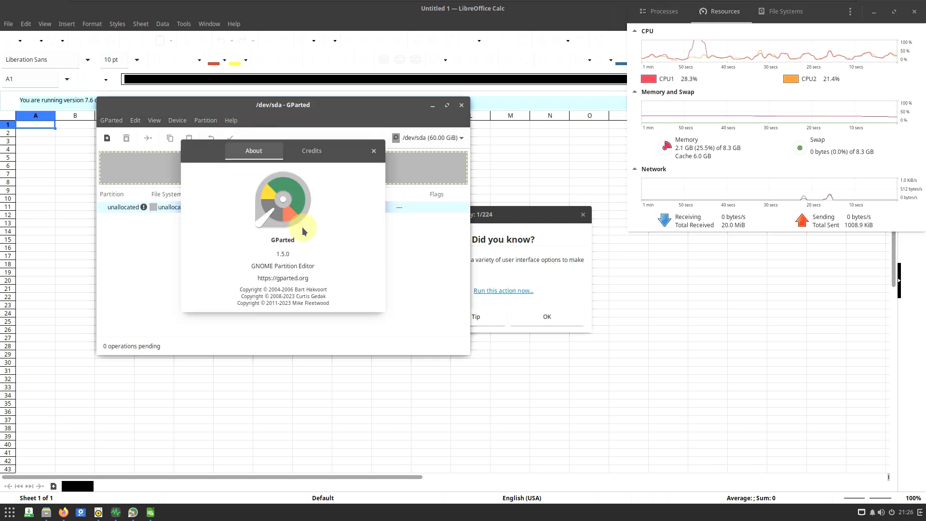
{"action": "left_click", "coordinate": [374, 151]}
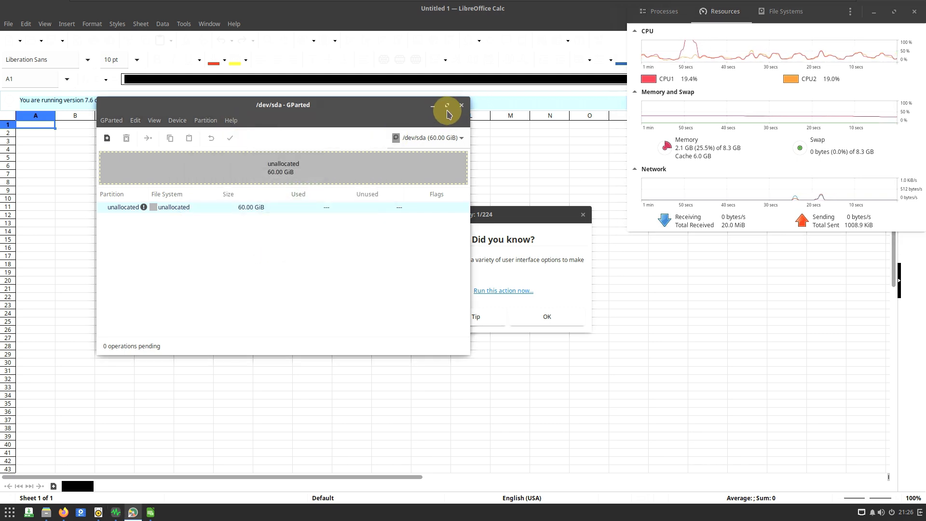
{"action": "left_click", "coordinate": [461, 106]}
- Dismiss the LibreOffice tip of the day, view the About LibreOffice version information, and exit LibreOffice Calc
{"action": "left_click", "coordinate": [562, 316]}
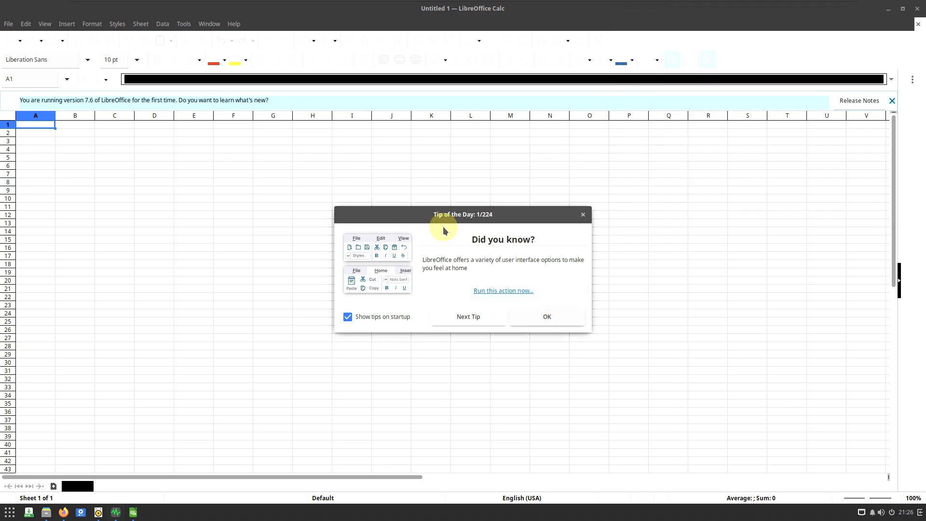
{"action": "left_click", "coordinate": [237, 28]}
{"action": "left_click", "coordinate": [293, 206]}
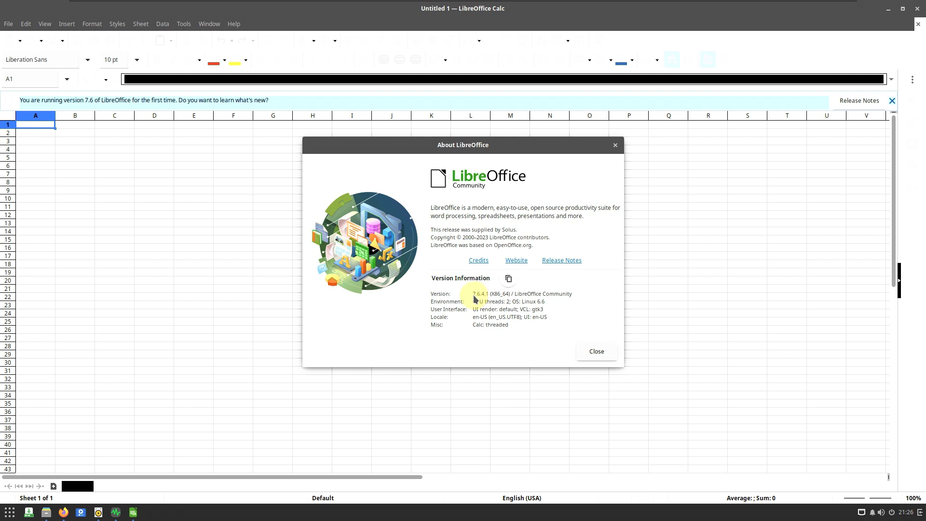
{"action": "left_click", "coordinate": [594, 352]}
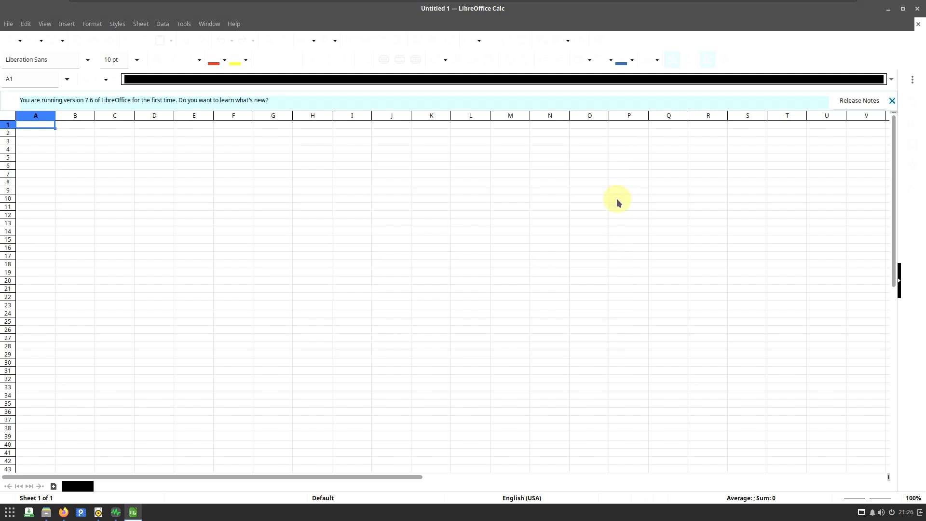
{"action": "left_click", "coordinate": [9, 23]}
{"action": "left_click", "coordinate": [77, 380]}
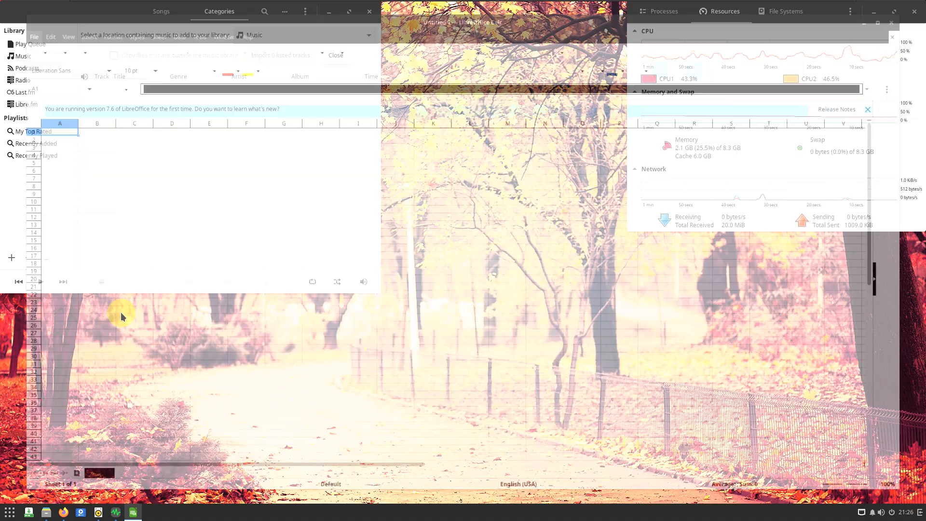
- View the version information of Rhythmbox and close the music player
{"action": "left_click", "coordinate": [305, 11]}
{"action": "left_click", "coordinate": [317, 103]}
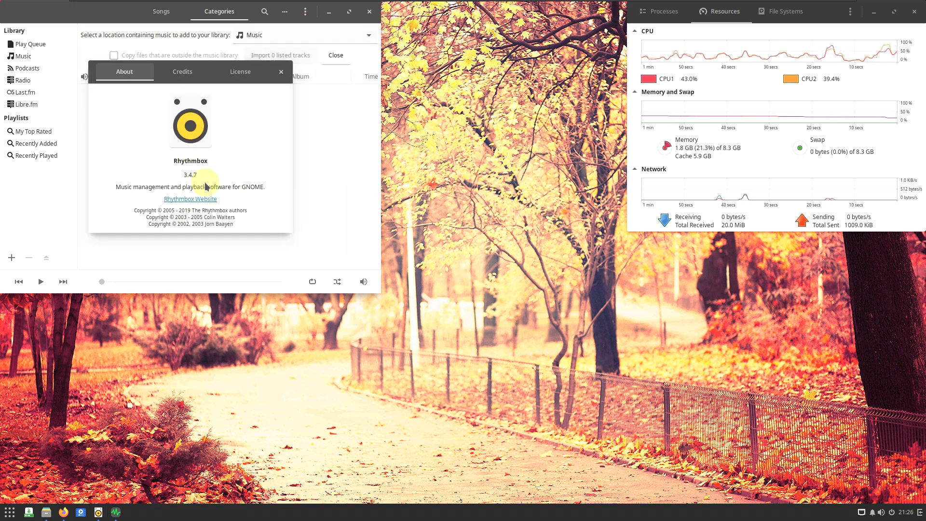
{"action": "double_click", "coordinate": [193, 175]}
{"action": "left_click", "coordinate": [280, 72]}
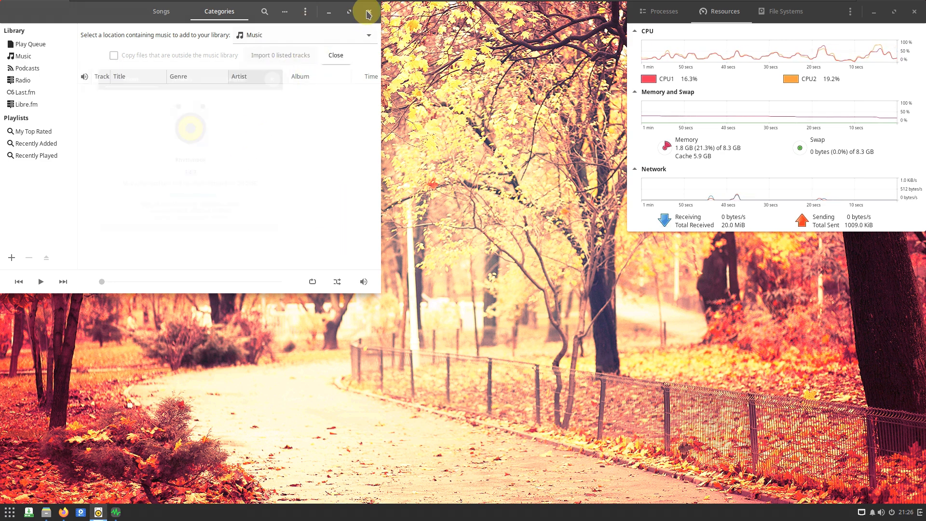
{"action": "left_click", "coordinate": [370, 11]}
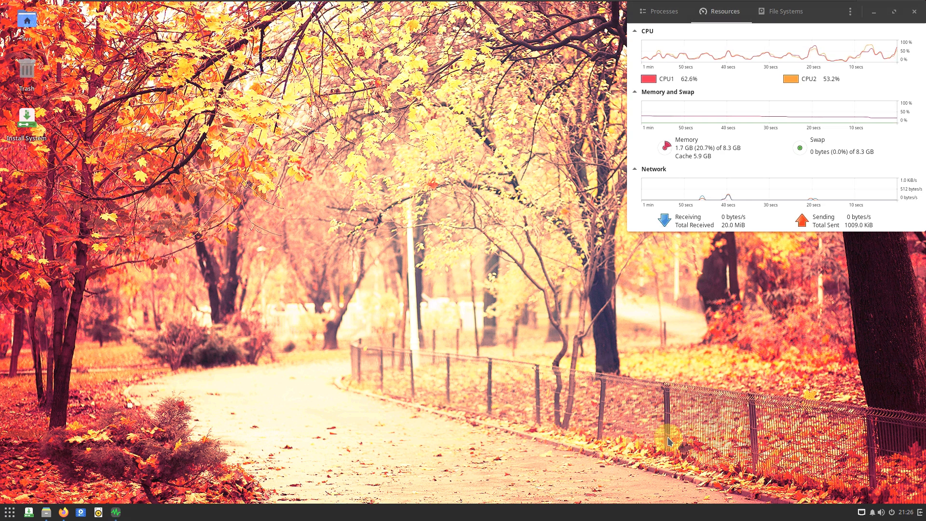
- Look through the full list of applications in the Budgie application menu and dismiss the menu
{"action": "left_click", "coordinate": [11, 512]}
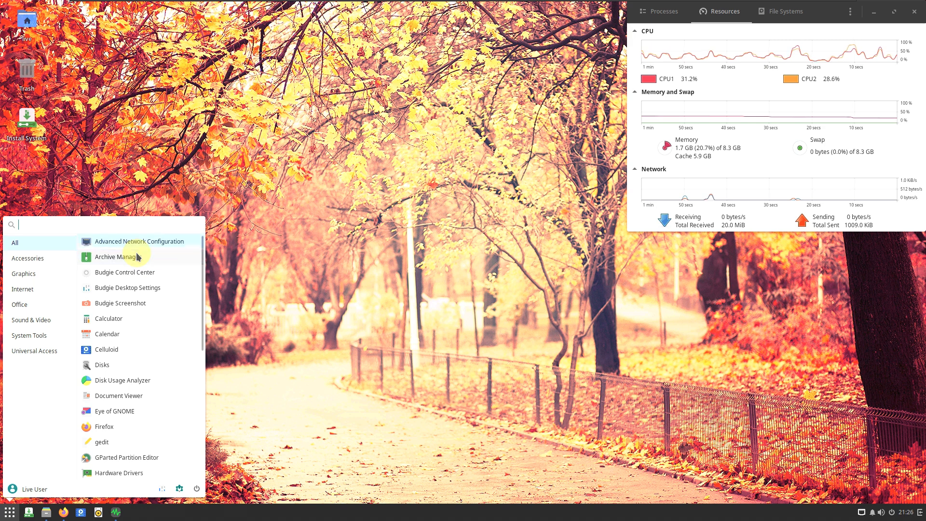
{"action": "scroll", "coordinate": [143, 287], "scroll_direction": "down", "scroll_amount": 10}
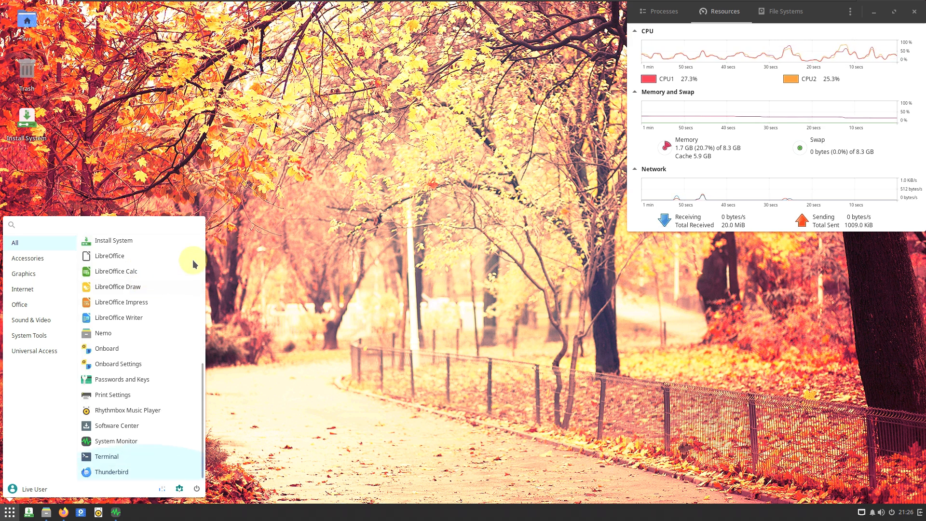
{"action": "left_click", "coordinate": [244, 174]}
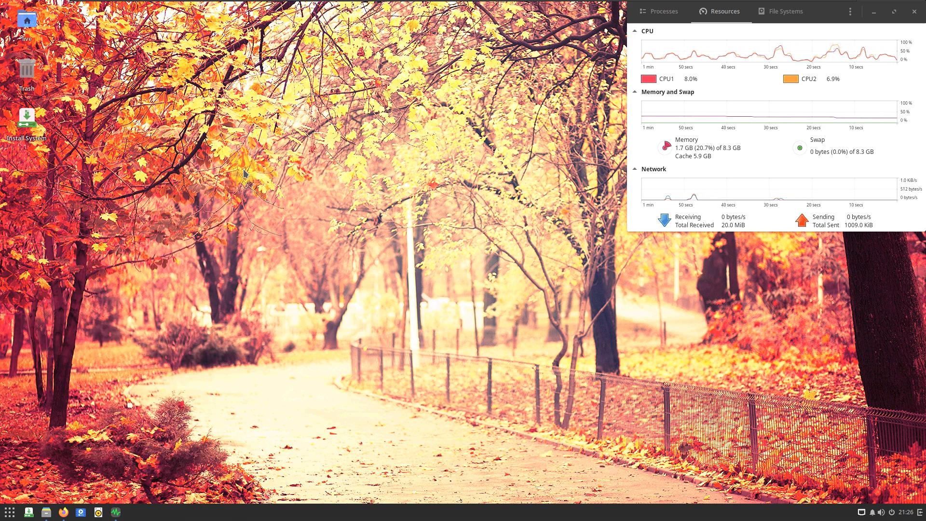
- Maximize System Monitor and examine the complete list of running processes from beginning to end
{"action": "left_click", "coordinate": [893, 12]}
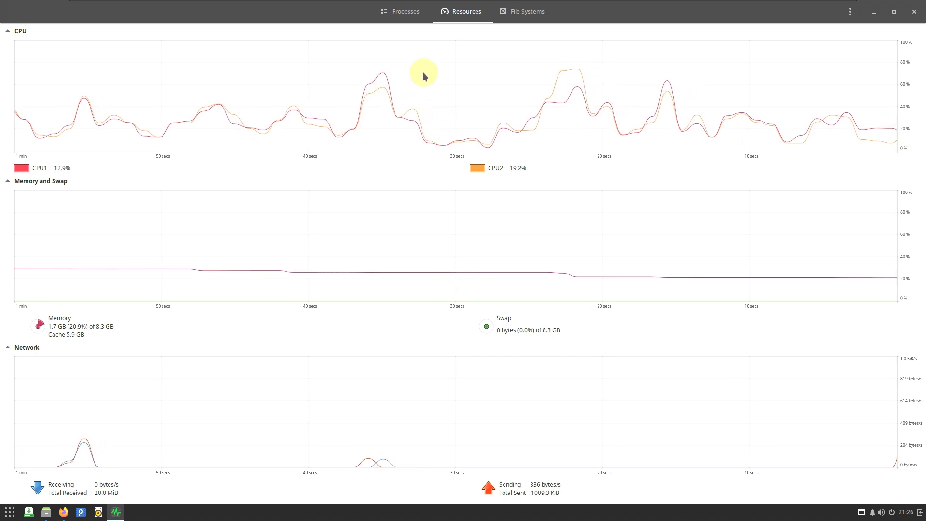
{"action": "left_click", "coordinate": [410, 19]}
{"action": "scroll", "coordinate": [447, 257], "scroll_direction": "down", "scroll_amount": 10}
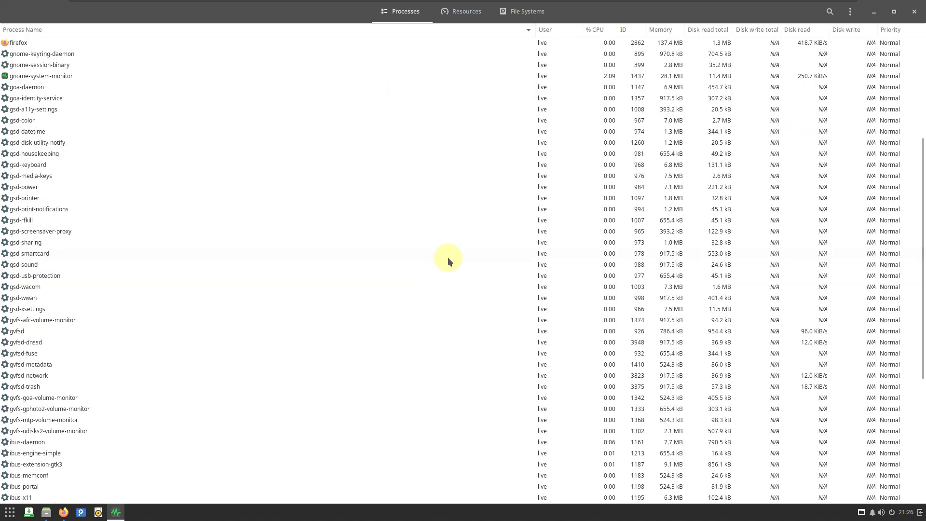
{"action": "scroll", "coordinate": [448, 256], "scroll_direction": "up", "scroll_amount": 10}
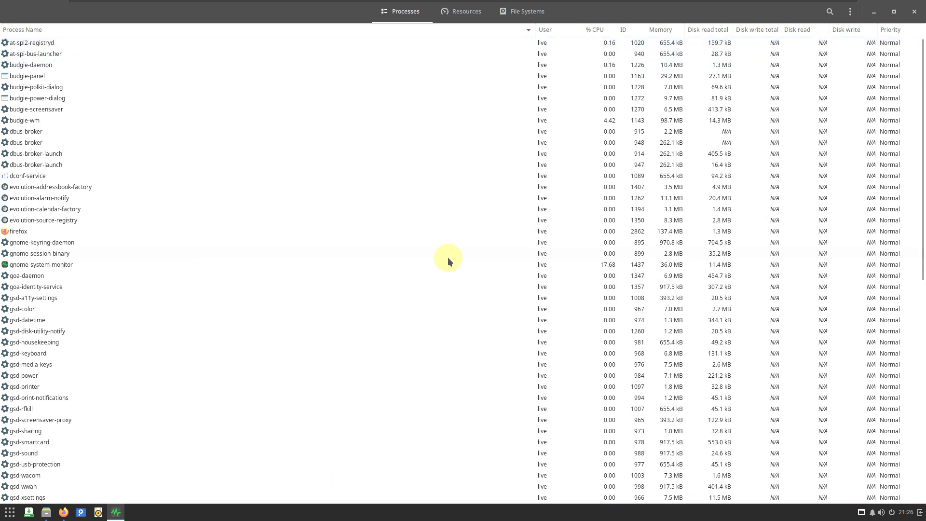
{"action": "scroll", "coordinate": [448, 256], "scroll_direction": "down", "scroll_amount": 10}
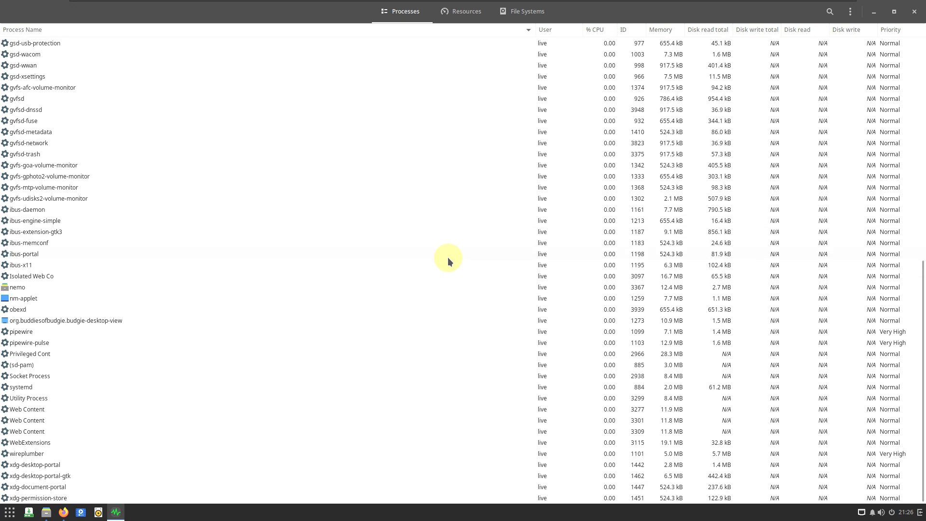
{"action": "scroll", "coordinate": [447, 256], "scroll_direction": "up", "scroll_amount": 5}
{"action": "scroll", "coordinate": [448, 257], "scroll_direction": "up", "scroll_amount": 5}
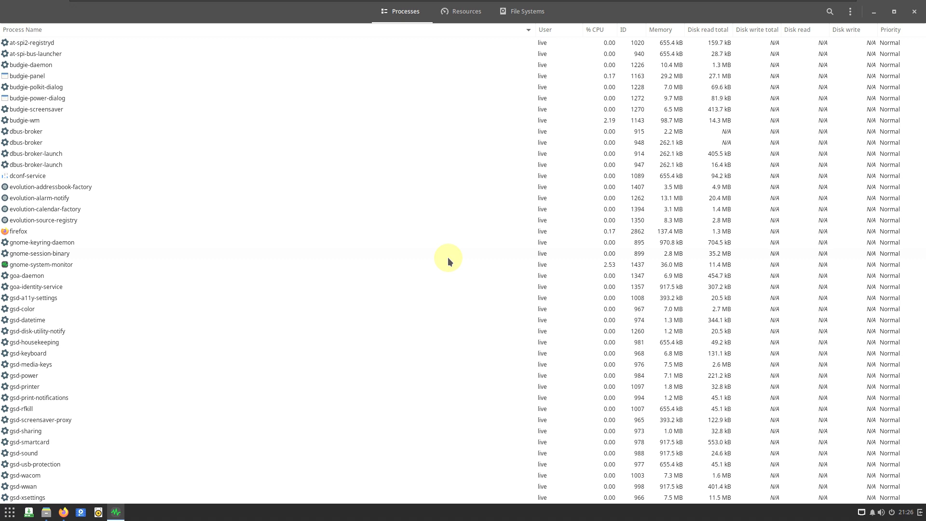
{"action": "scroll", "coordinate": [448, 261], "scroll_direction": "down", "scroll_amount": 10}
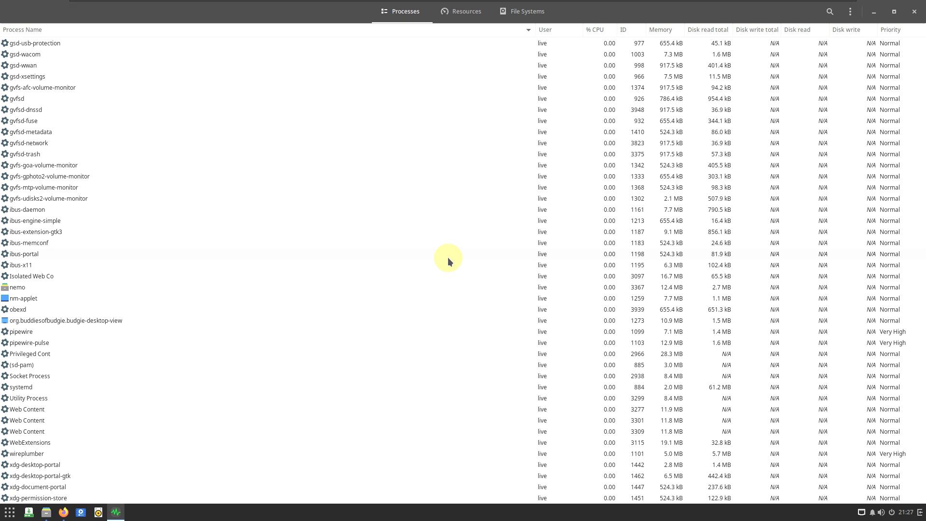
{"action": "scroll", "coordinate": [447, 261], "scroll_direction": "up", "scroll_amount": 3}
{"action": "scroll", "coordinate": [448, 261], "scroll_direction": "up", "scroll_amount": 5}
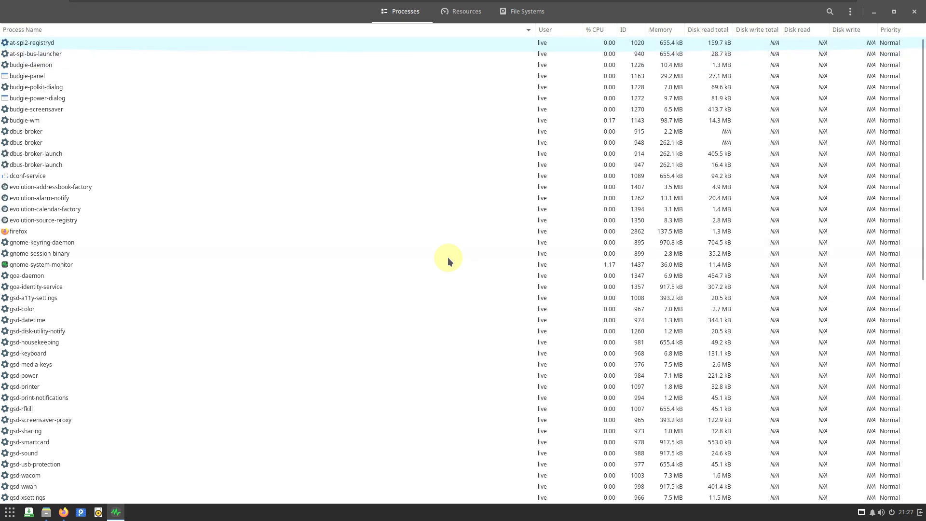
- Examine the full process list in System Monitor again and view the CPU, memory and network resource graphs
{"action": "scroll", "coordinate": [448, 261], "scroll_direction": "down", "scroll_amount": 8}
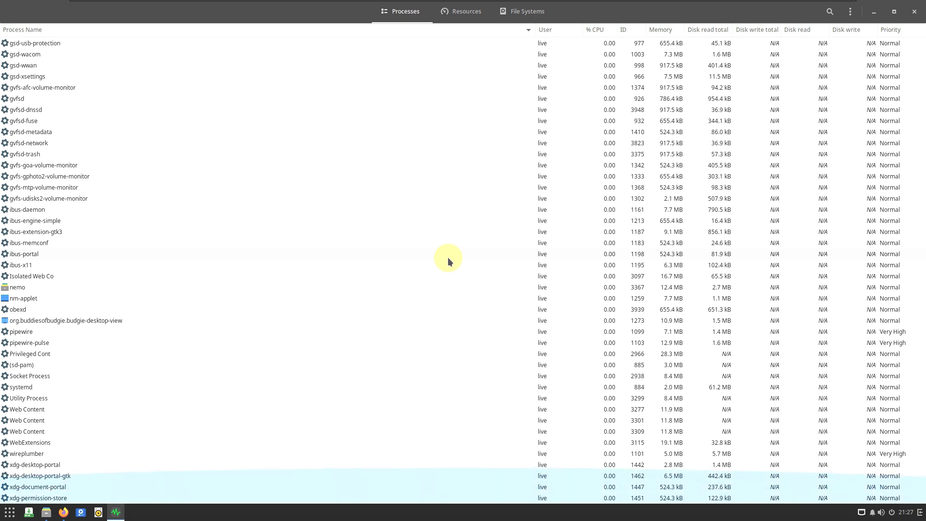
{"action": "scroll", "coordinate": [448, 260], "scroll_direction": "up", "scroll_amount": 2}
{"action": "scroll", "coordinate": [449, 260], "scroll_direction": "down", "scroll_amount": 2}
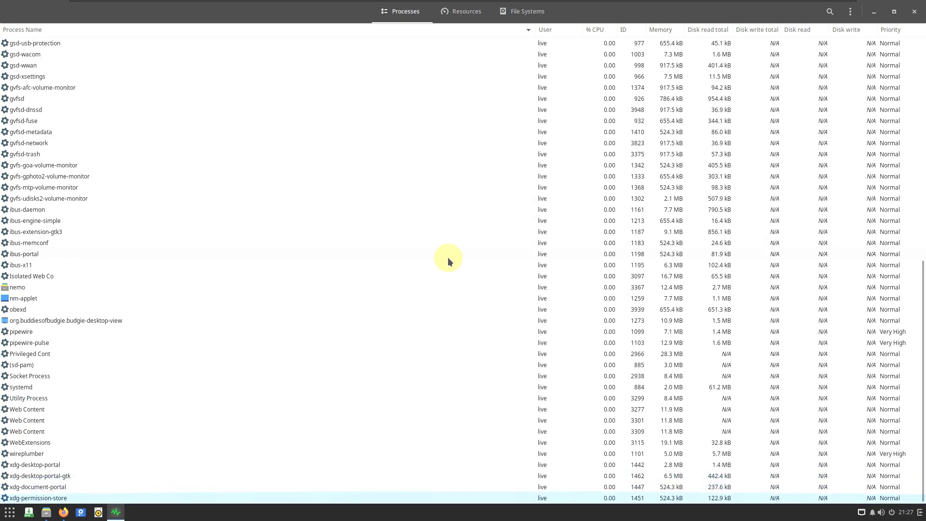
{"action": "scroll", "coordinate": [447, 260], "scroll_direction": "up", "scroll_amount": 15}
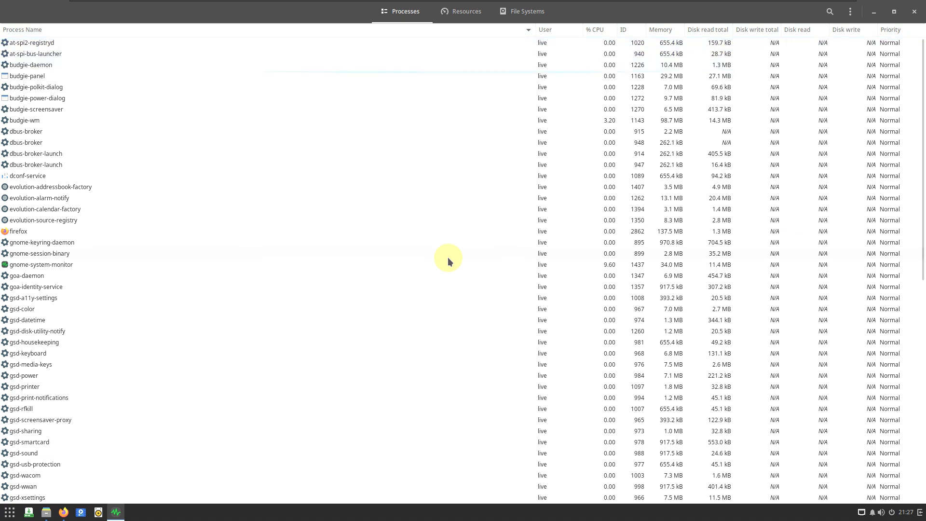
{"action": "scroll", "coordinate": [448, 261], "scroll_direction": "down", "scroll_amount": 15}
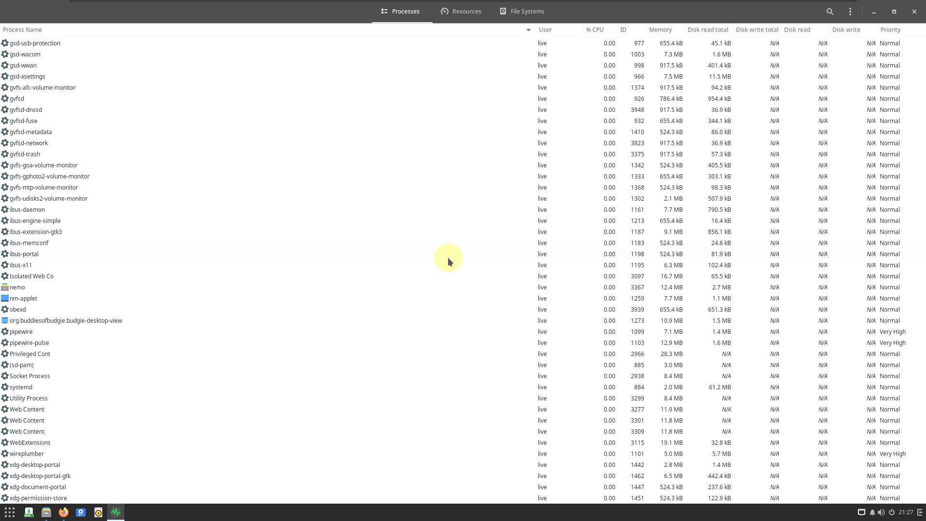
{"action": "left_click", "coordinate": [462, 13]}
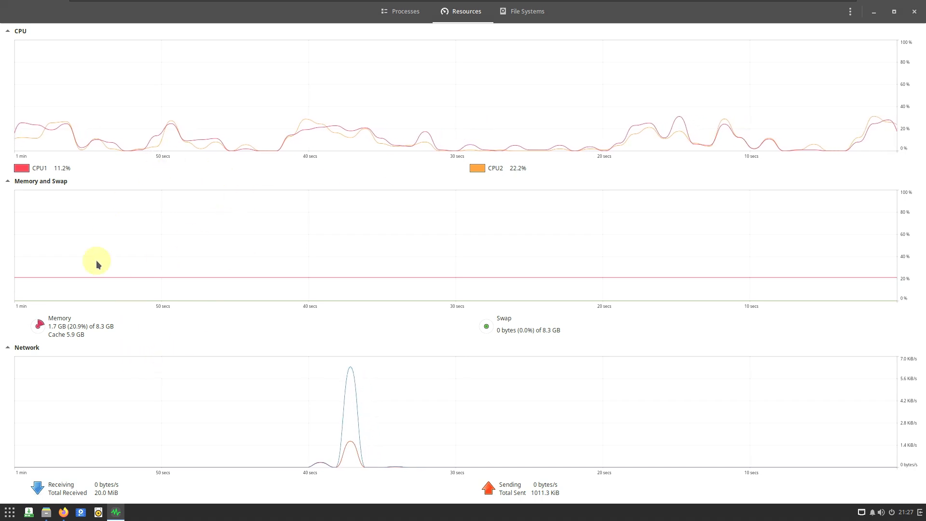
- Switch to the file manager, maximize its window and show the root of the file system
{"action": "left_click", "coordinate": [46, 512]}
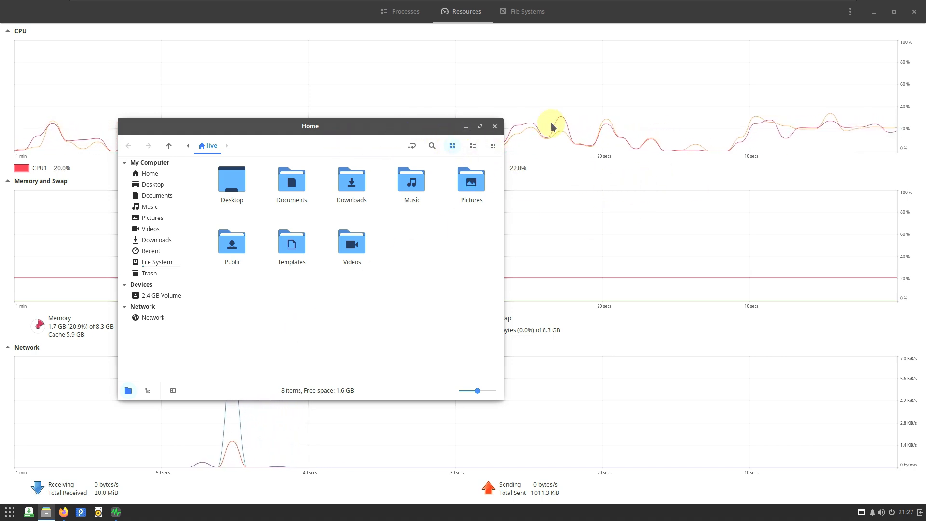
{"action": "left_click", "coordinate": [480, 127]}
{"action": "left_click", "coordinate": [52, 148]}
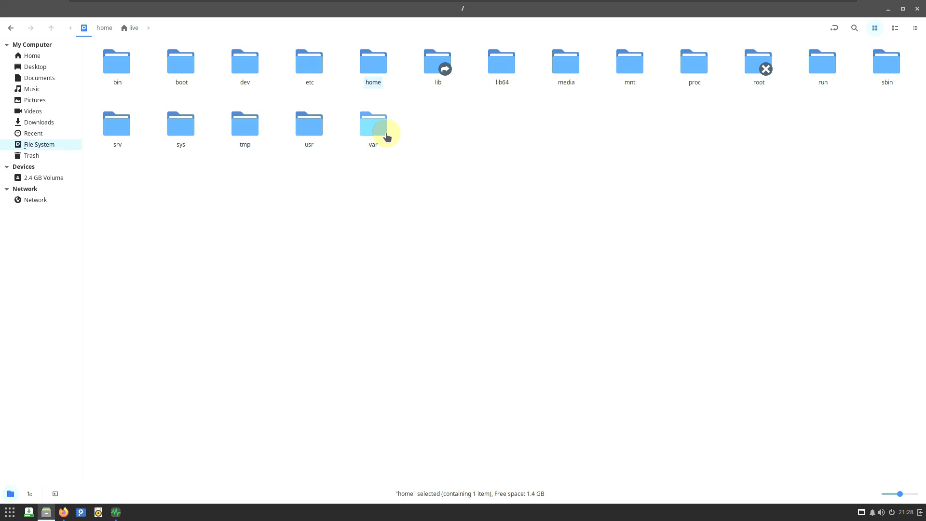
- Look inside the usr, sys and lib64 folders, returning to the file system root after each one
{"action": "double_click", "coordinate": [310, 129]}
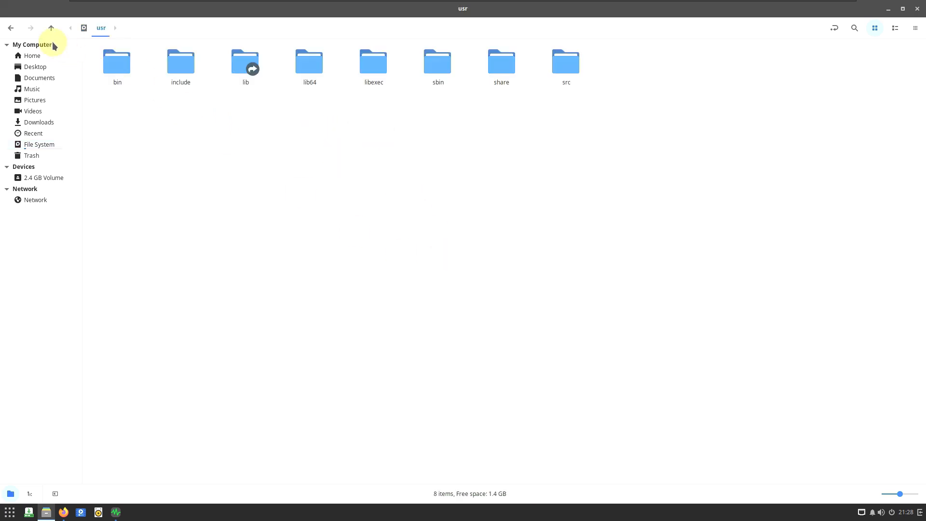
{"action": "left_click", "coordinate": [15, 29]}
{"action": "double_click", "coordinate": [180, 127]}
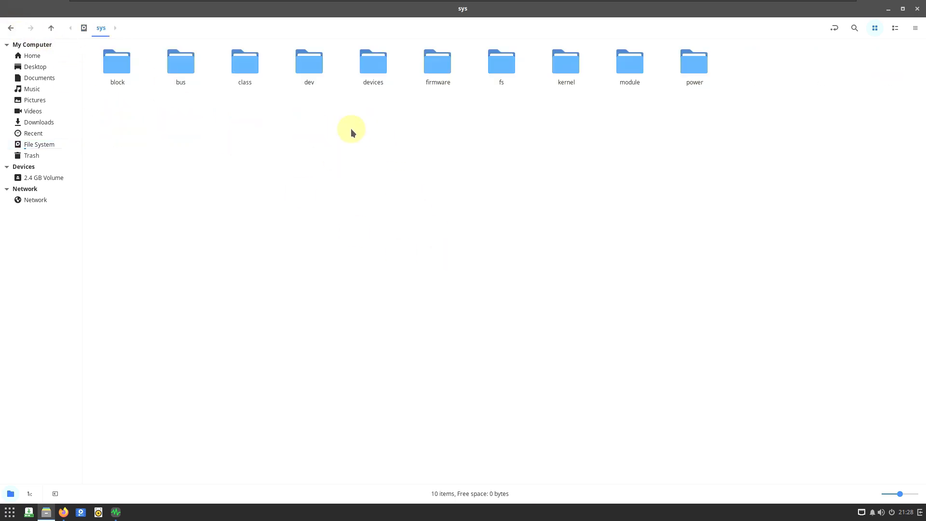
{"action": "left_click", "coordinate": [10, 28]}
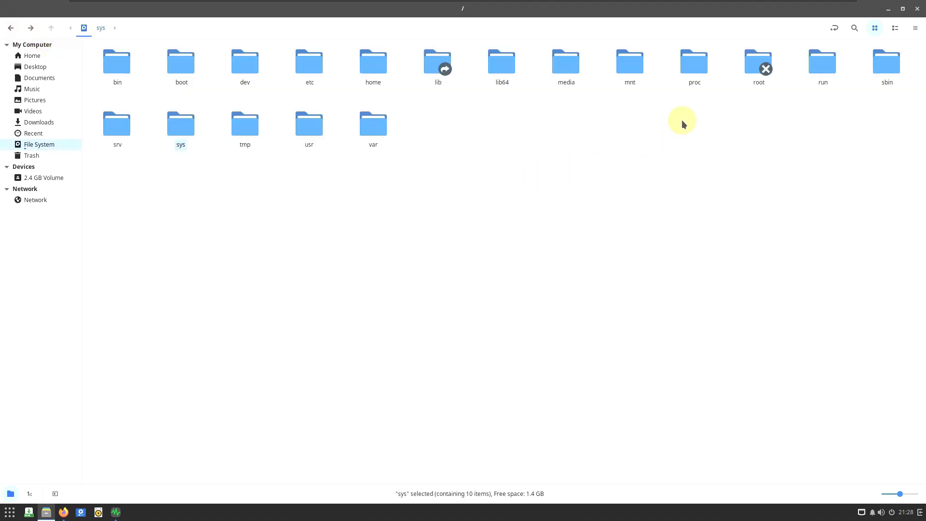
{"action": "double_click", "coordinate": [499, 65]}
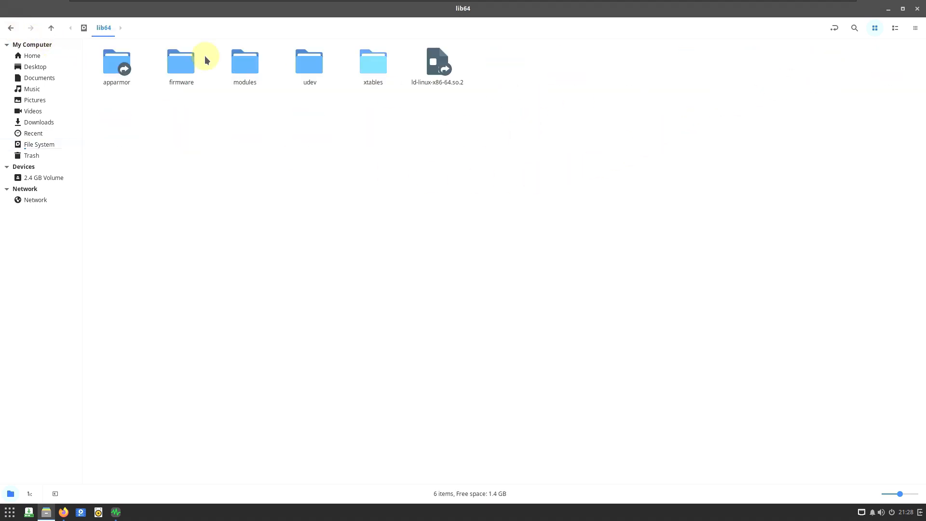
{"action": "left_click", "coordinate": [11, 28]}
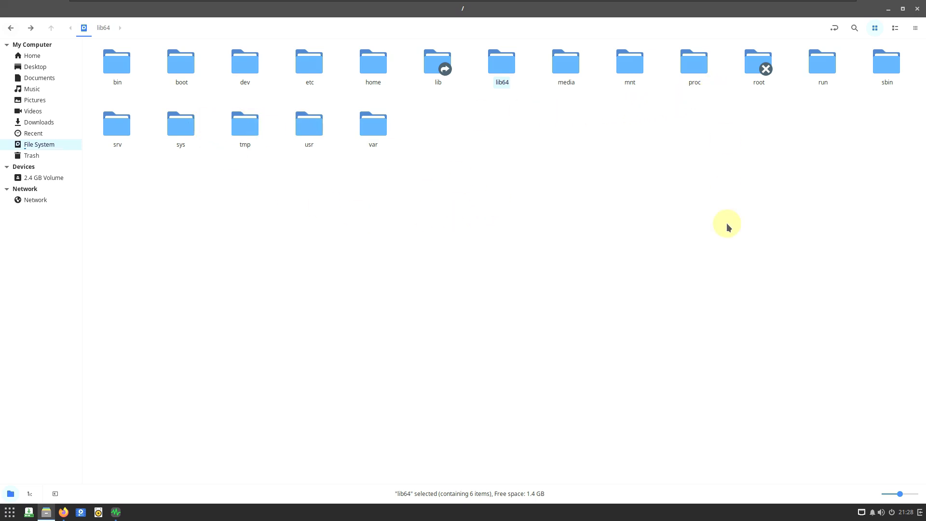
- Switch the file manager's sidebar to the tree view, hide the sidebar, and close the file manager
{"action": "left_click", "coordinate": [34, 492]}
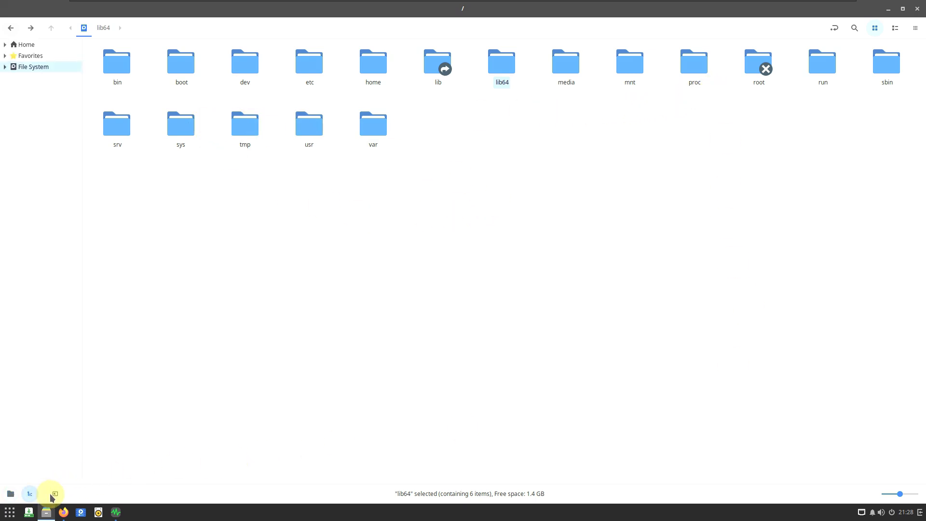
{"action": "left_click", "coordinate": [52, 495]}
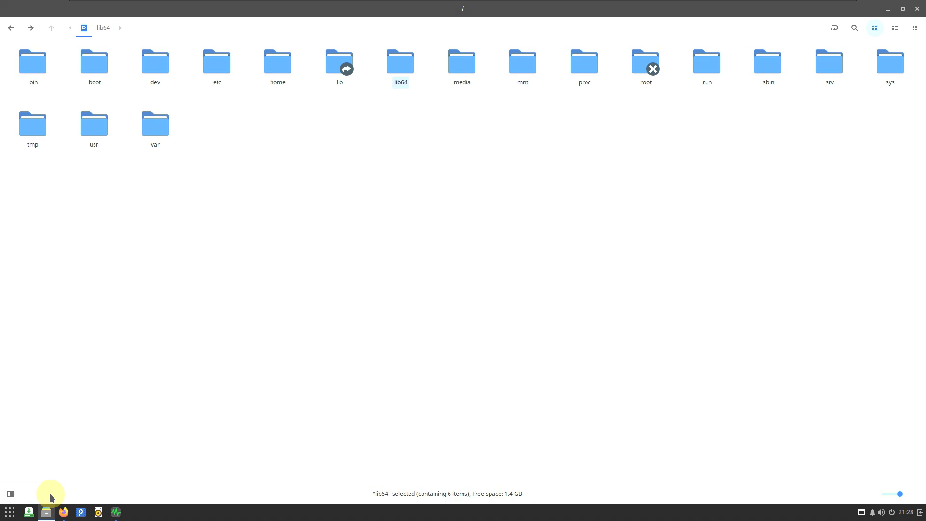
{"action": "left_click", "coordinate": [918, 10]}
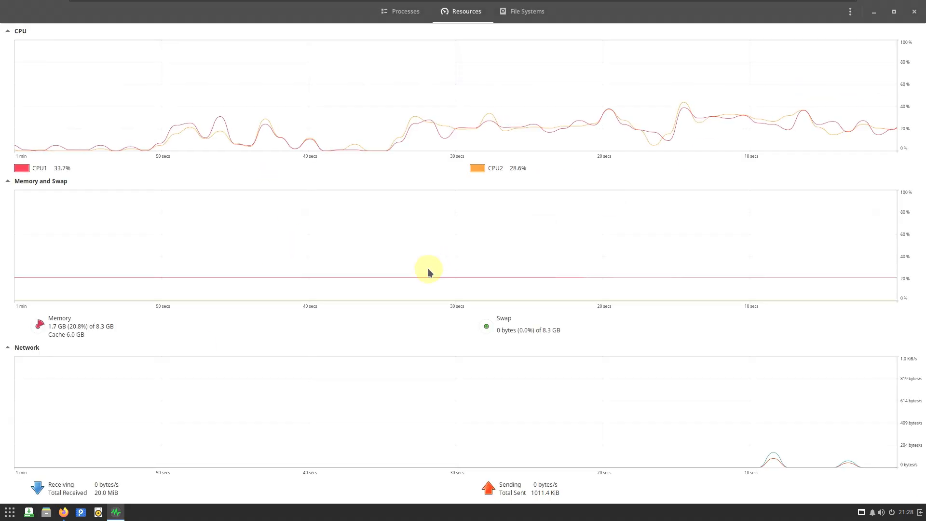
- Close the Firefox window, and recheck the running processes and resource graphs in System Monitor
{"action": "left_click", "coordinate": [63, 512]}
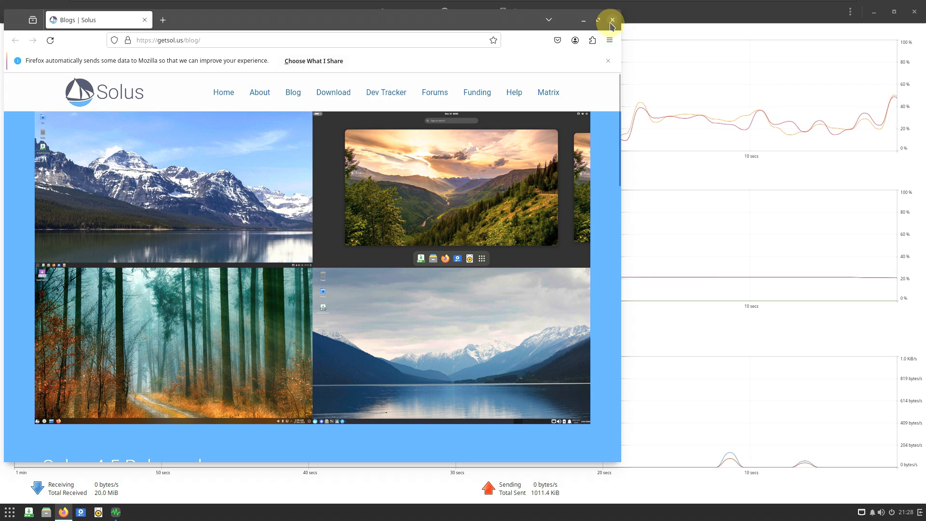
{"action": "left_click", "coordinate": [611, 20]}
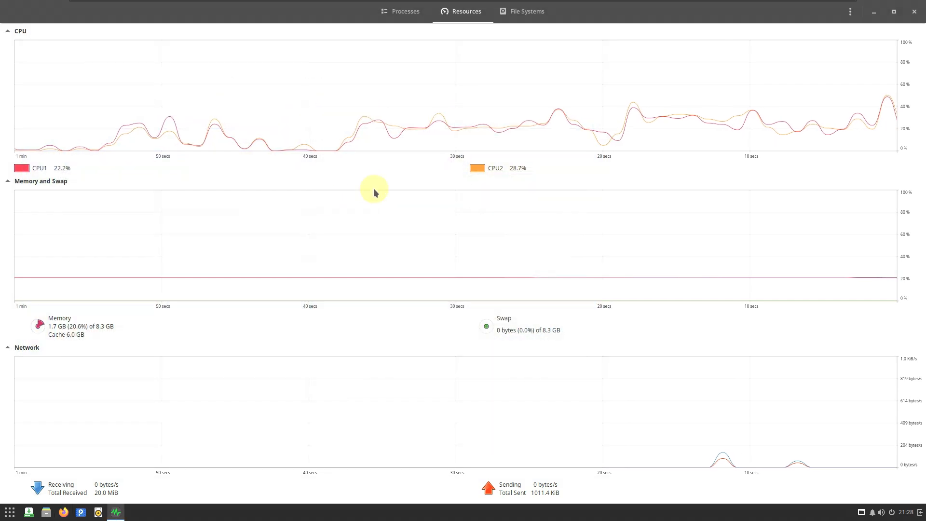
{"action": "left_click", "coordinate": [405, 10]}
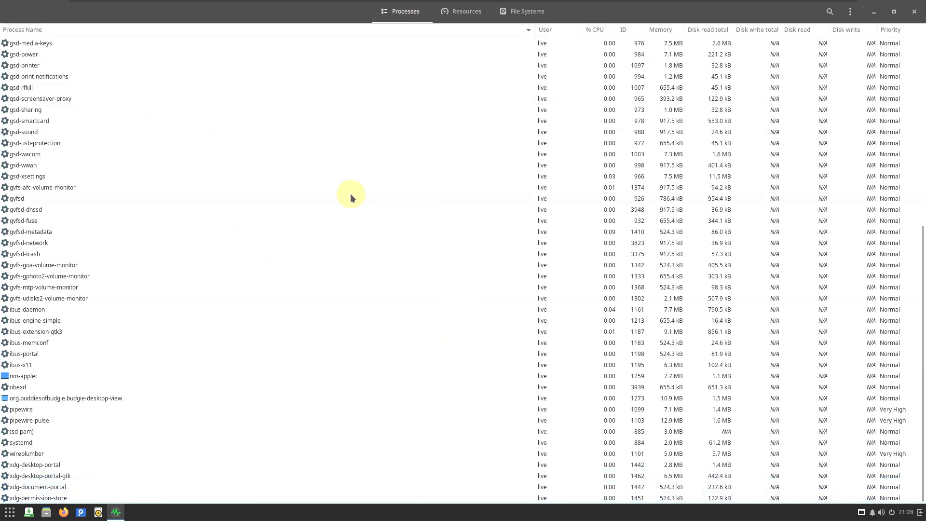
{"action": "scroll", "coordinate": [350, 193], "scroll_direction": "down", "scroll_amount": 2}
{"action": "scroll", "coordinate": [351, 193], "scroll_direction": "up", "scroll_amount": 10}
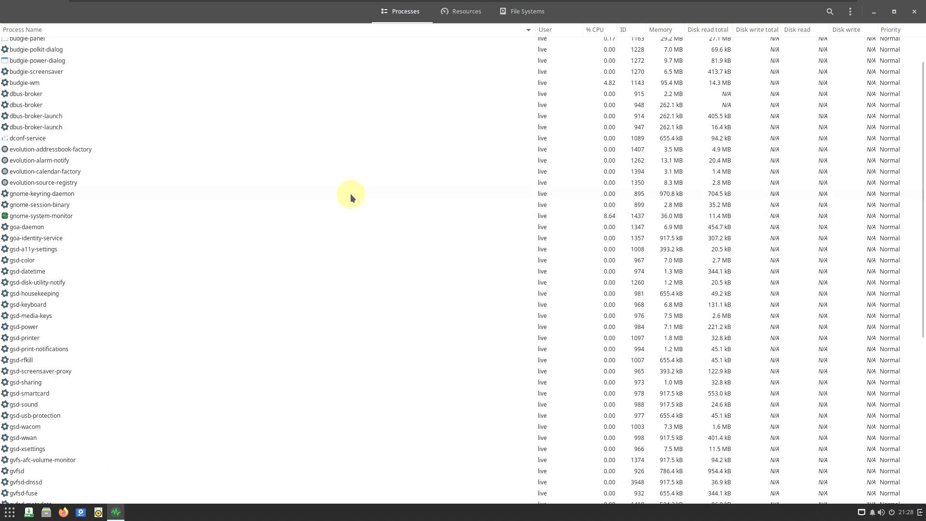
{"action": "scroll", "coordinate": [351, 196], "scroll_direction": "down", "scroll_amount": 10}
{"action": "left_click", "coordinate": [458, 10]}
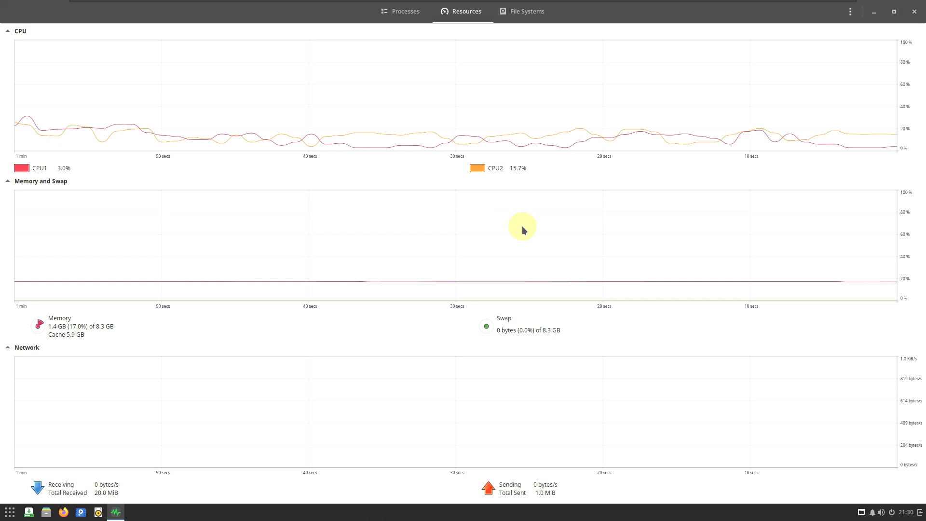
- Close System Monitor and log out of the live session, confirming the end of the session
{"action": "left_click", "coordinate": [914, 11]}
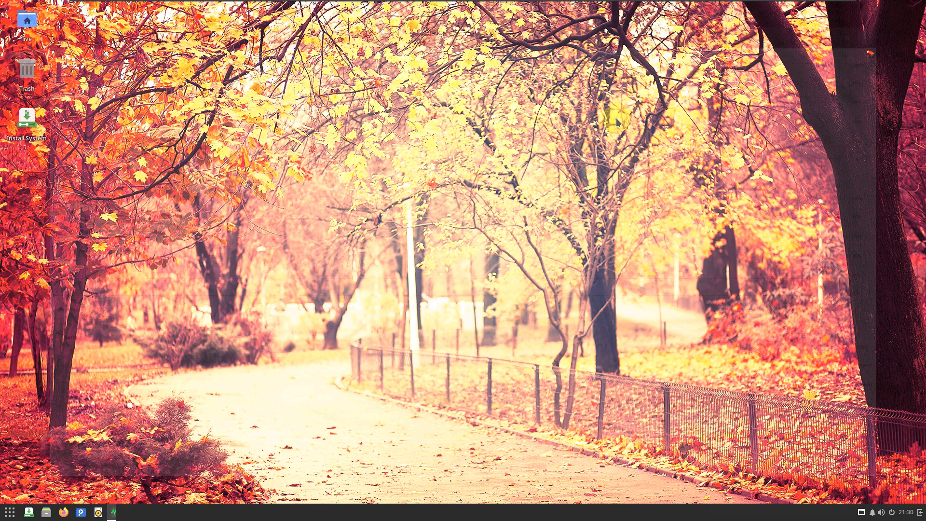
{"action": "left_click", "coordinate": [892, 513]}
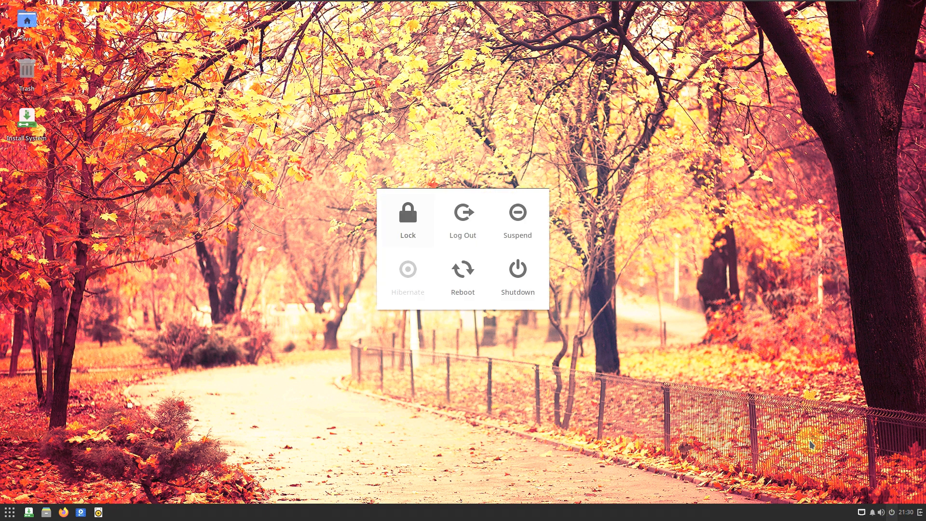
{"action": "left_click", "coordinate": [466, 240]}
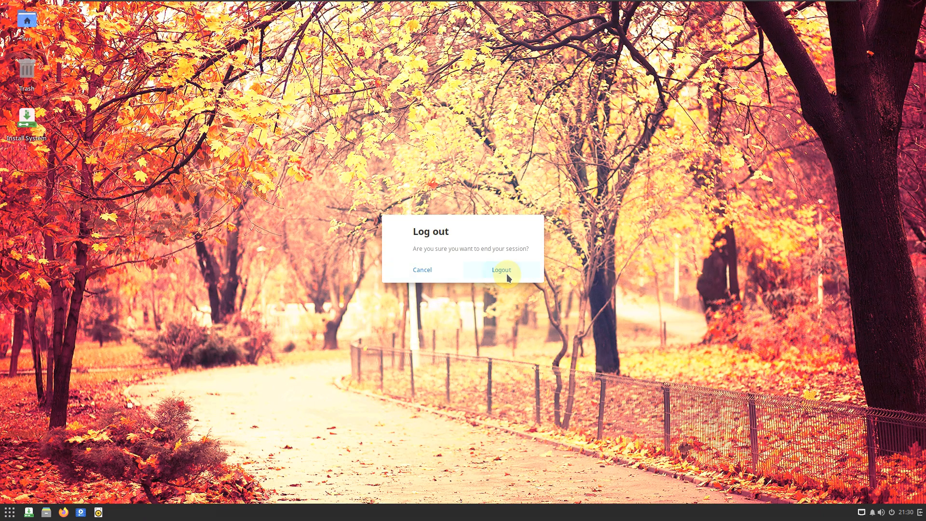
{"action": "left_click", "coordinate": [502, 270]}
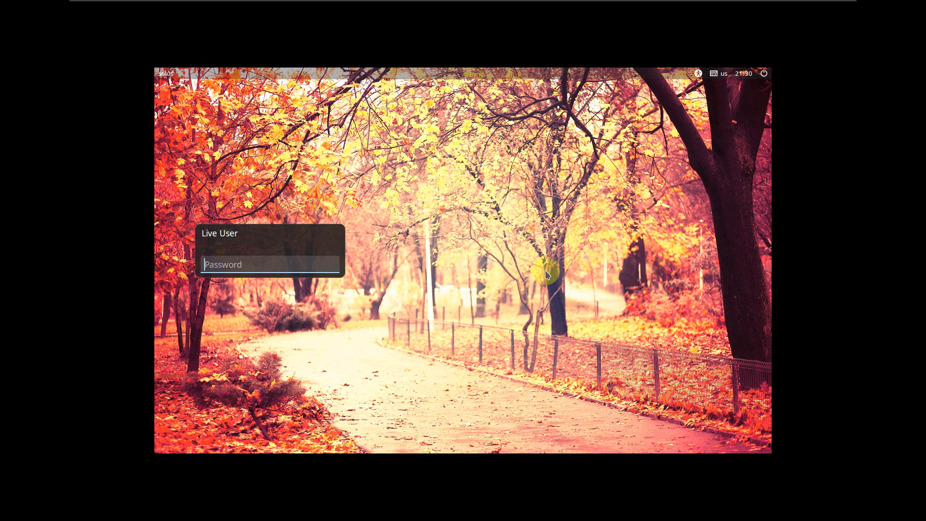
- Shut down the computer from the login screen
{"action": "left_click", "coordinate": [758, 81]}
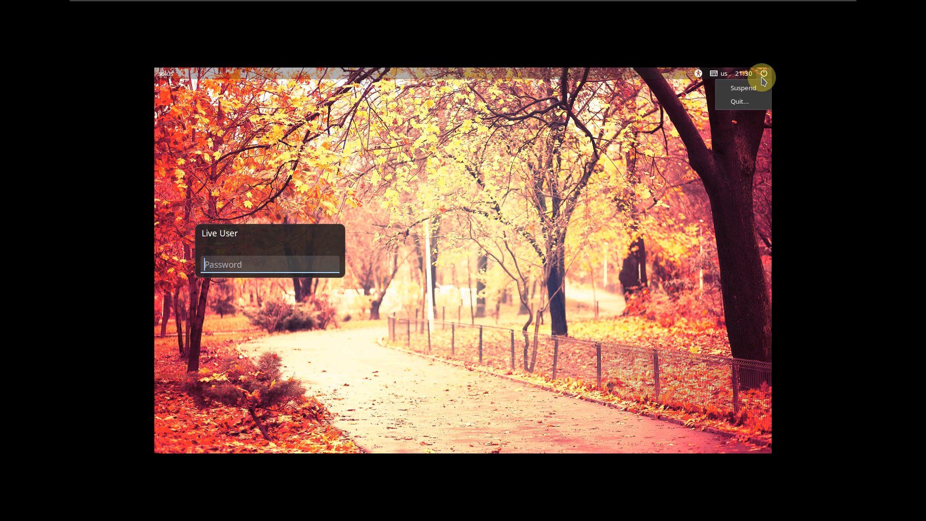
{"action": "left_click", "coordinate": [739, 103]}
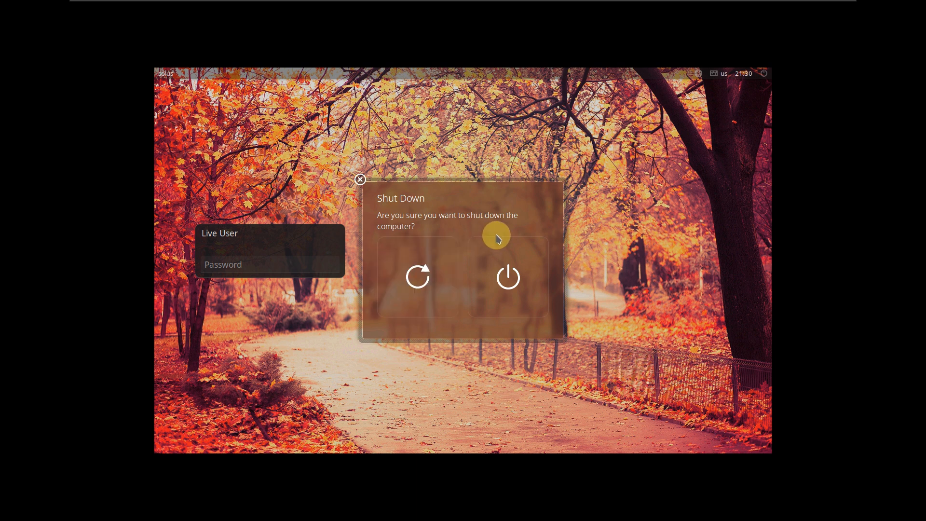
{"action": "left_click", "coordinate": [499, 252]}
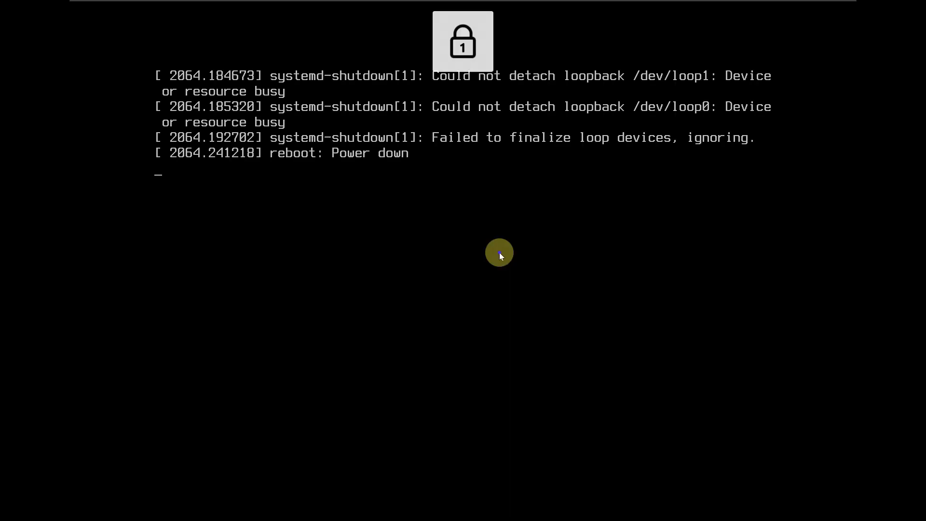